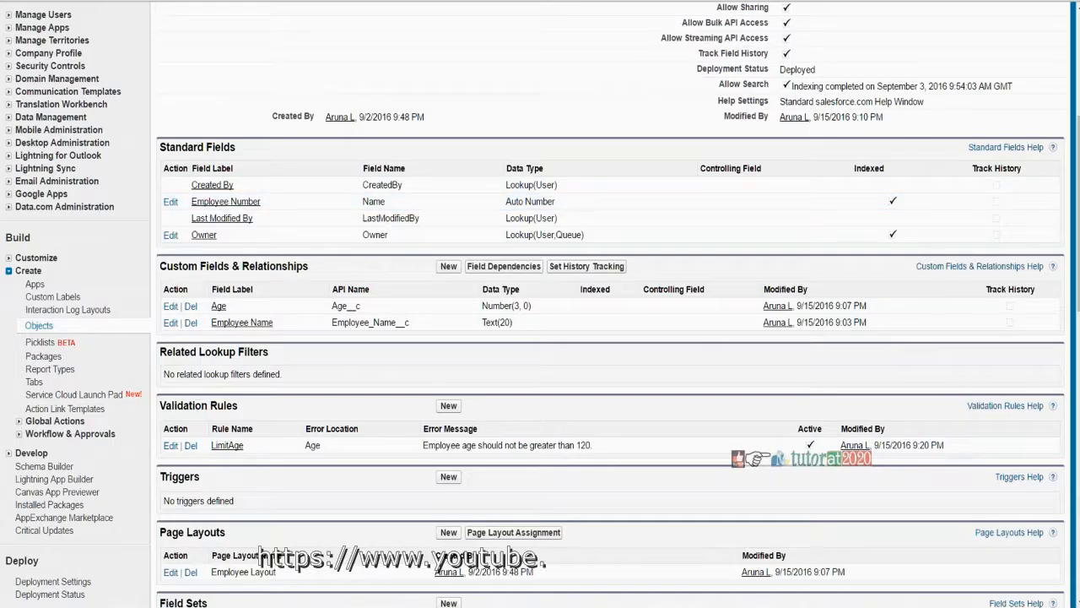
pyautogui.doubleClick(312, 445)
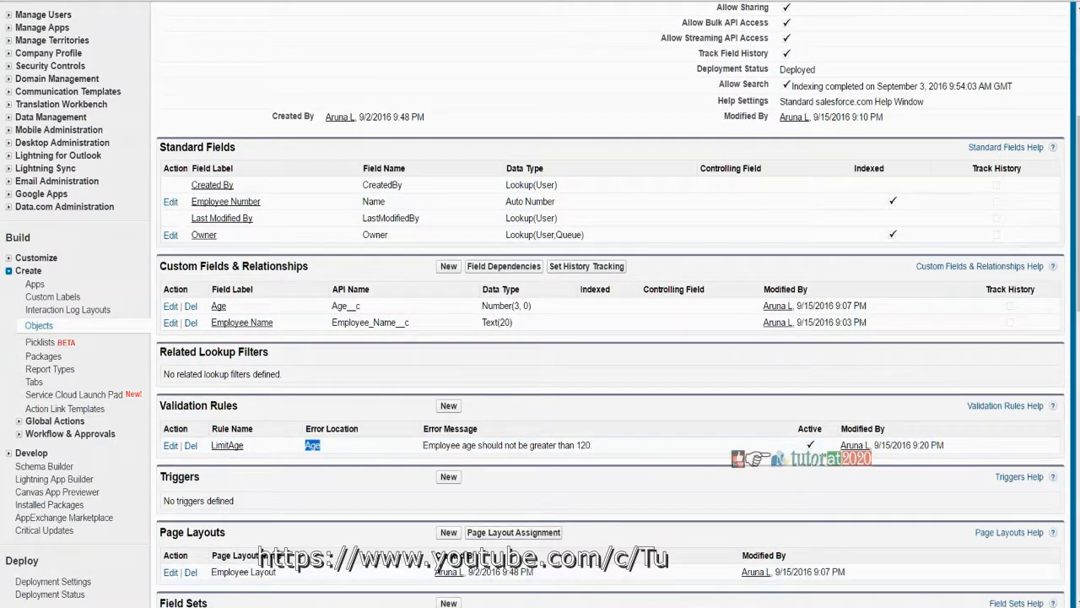
pyautogui.scroll(-3, 376, 418)
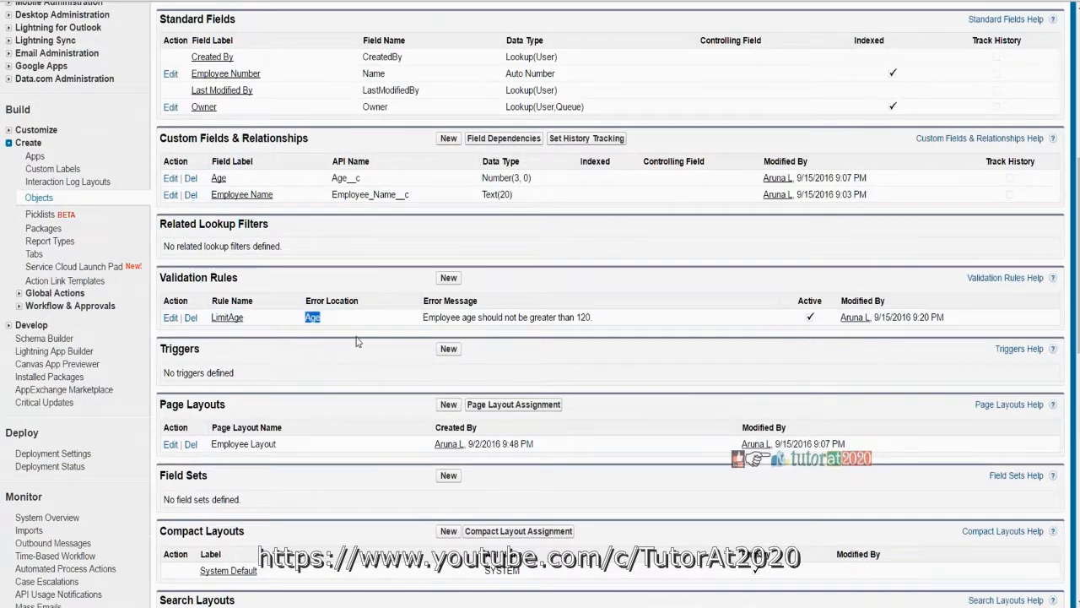
pyautogui.scroll(3, 440, 216)
pyautogui.click(445, 266)
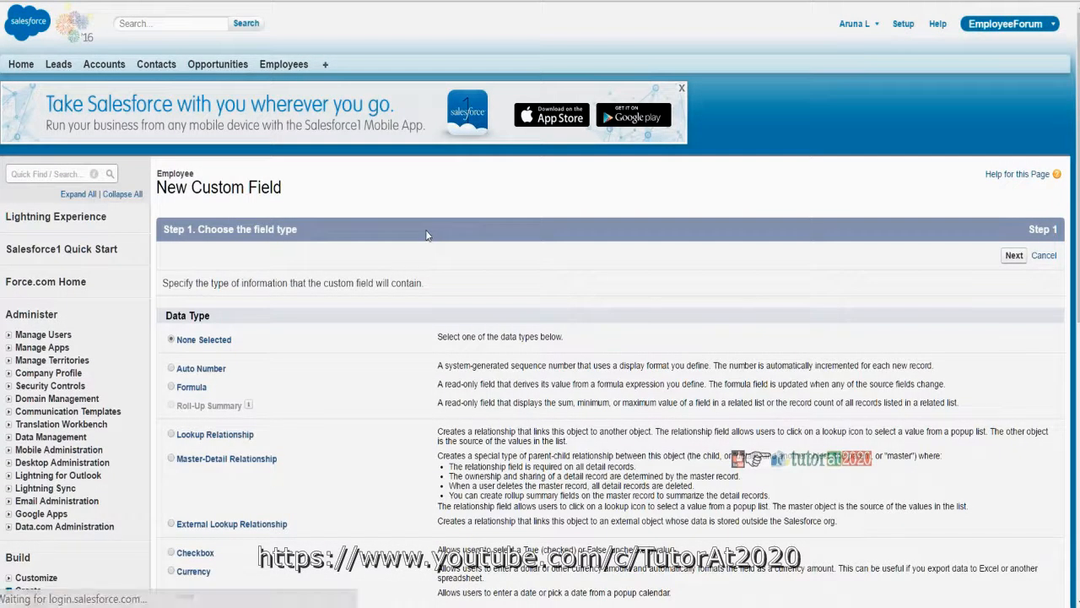
pyautogui.scroll(-1, 431, 237)
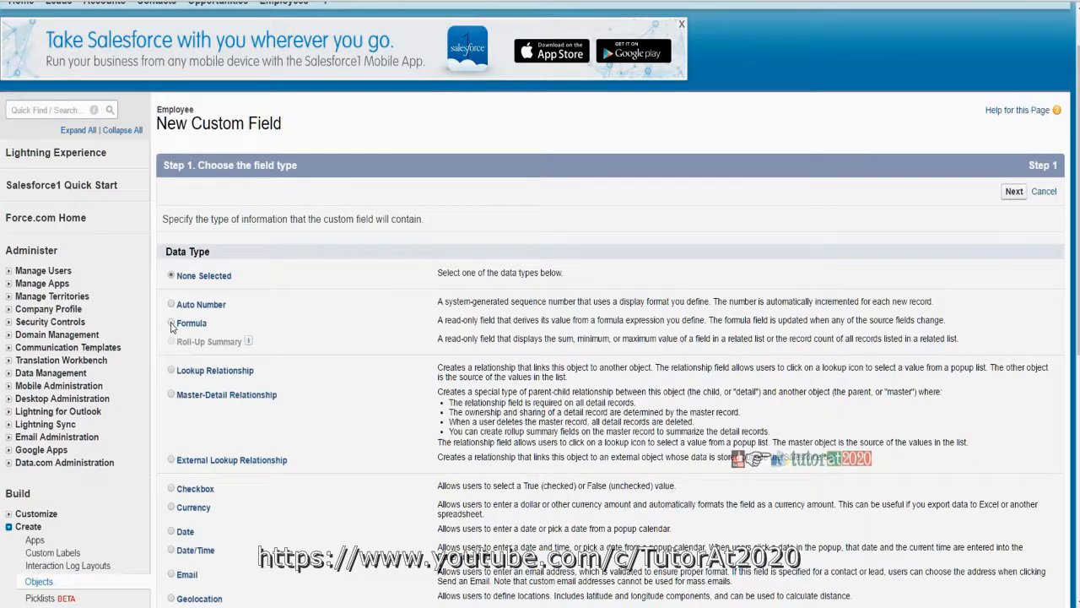
pyautogui.scroll(-2, 176, 336)
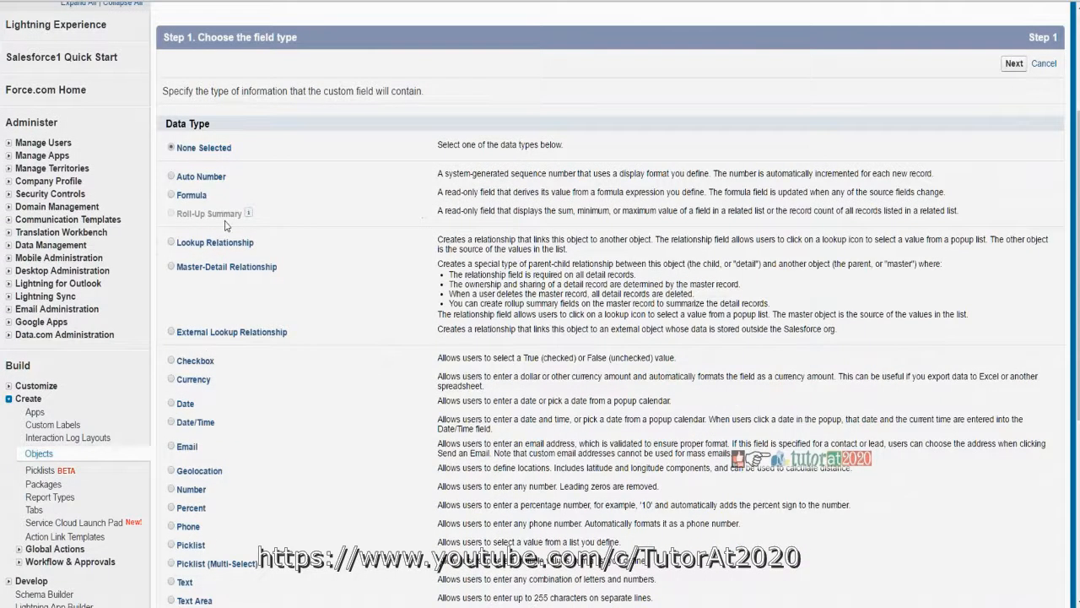
pyautogui.click(171, 243)
pyautogui.scroll(-3, 273, 299)
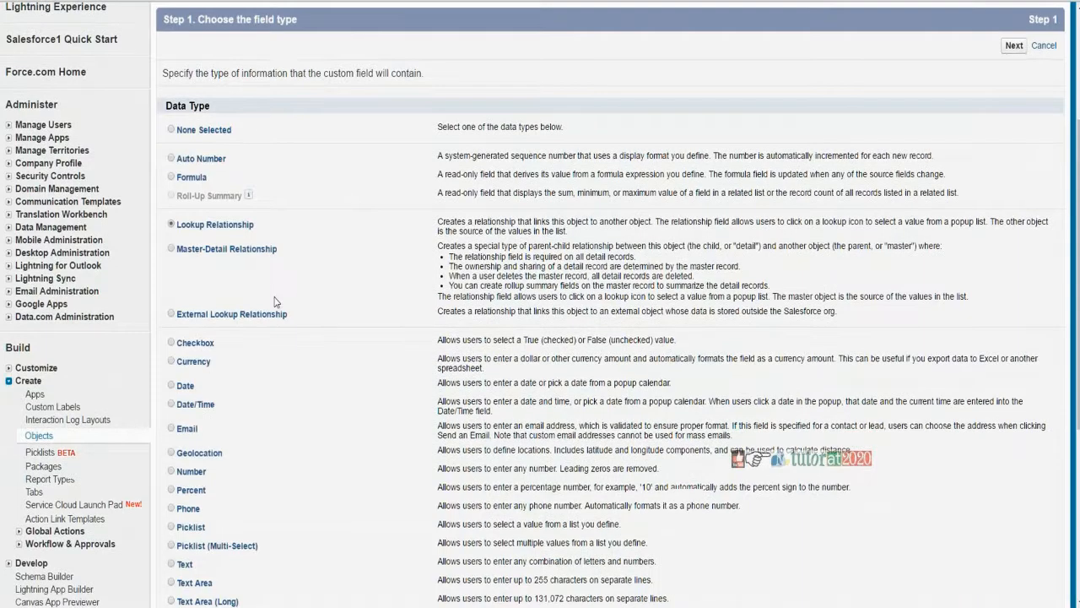
pyautogui.scroll(5, 271, 297)
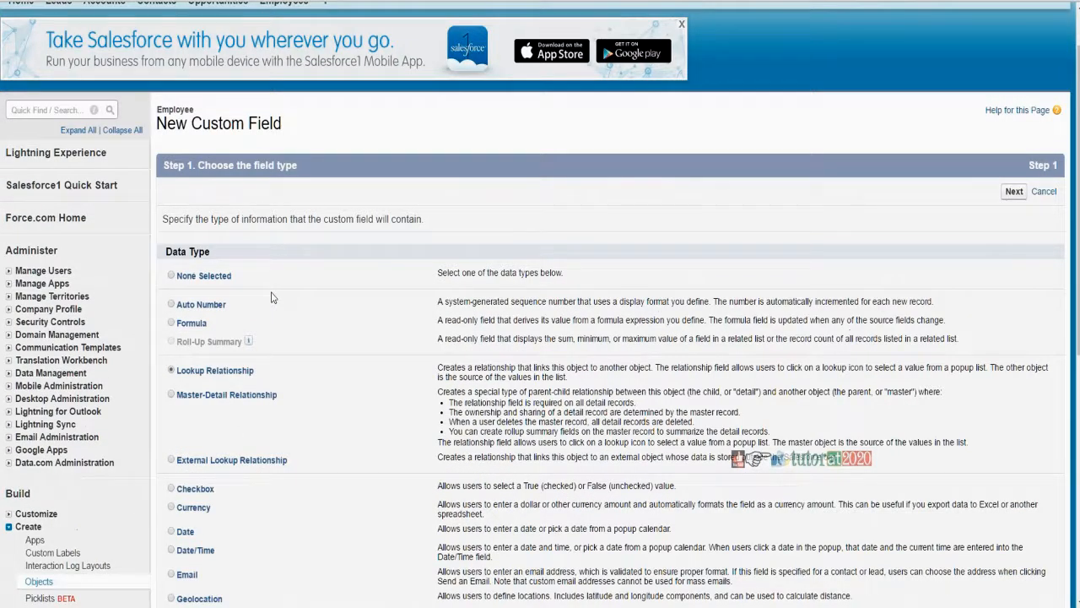
pyautogui.scroll(-1, 272, 297)
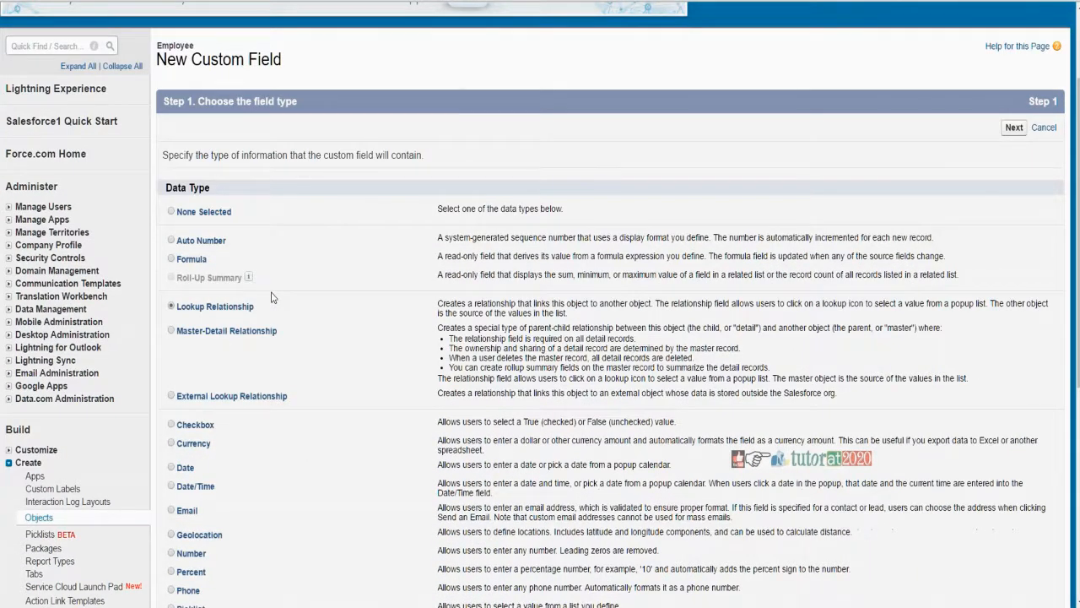
# Step: Create and save a new custom object with the label Department and the plural label Departments
pyautogui.click(39, 517)
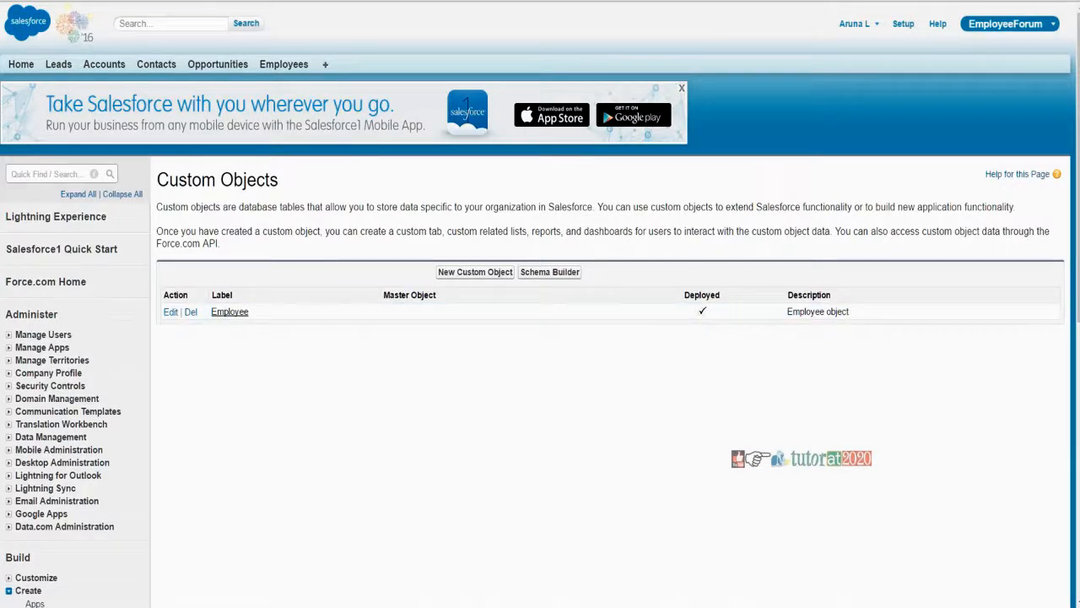
pyautogui.click(474, 272)
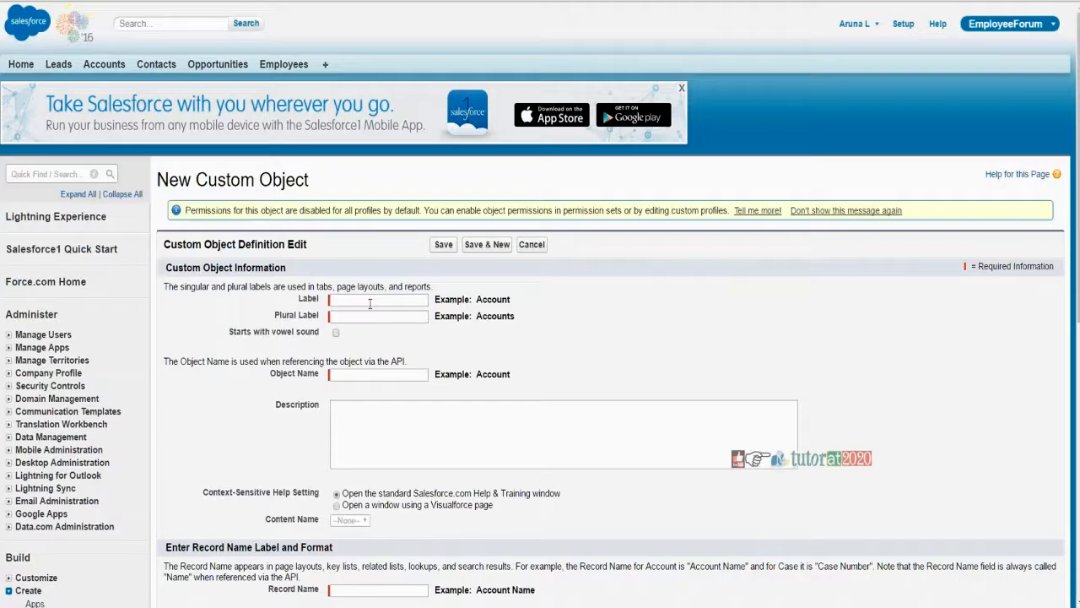
pyautogui.click(368, 303)
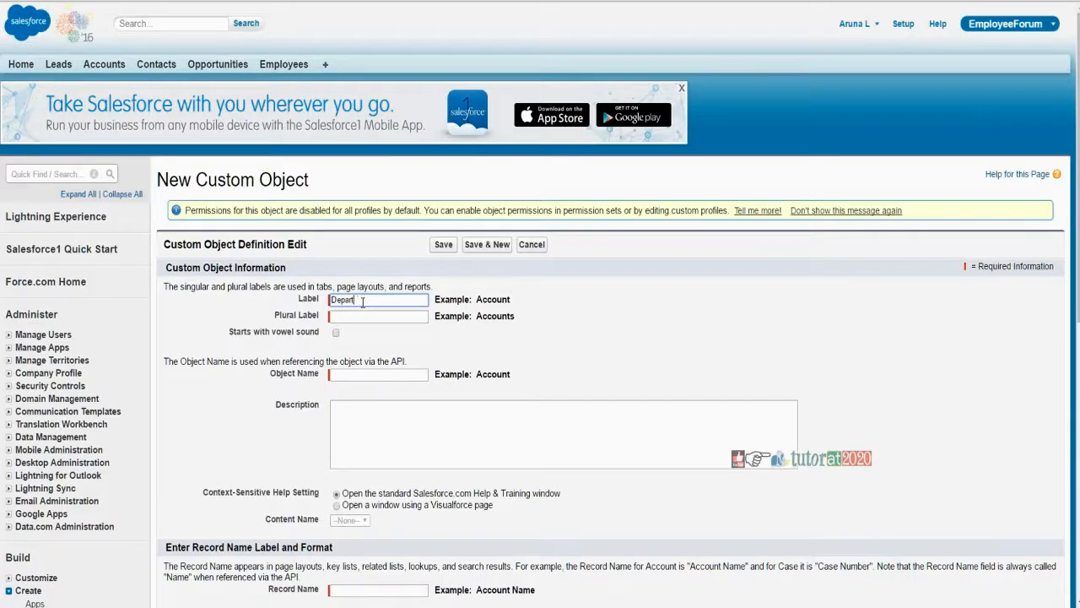
pyautogui.click(351, 315)
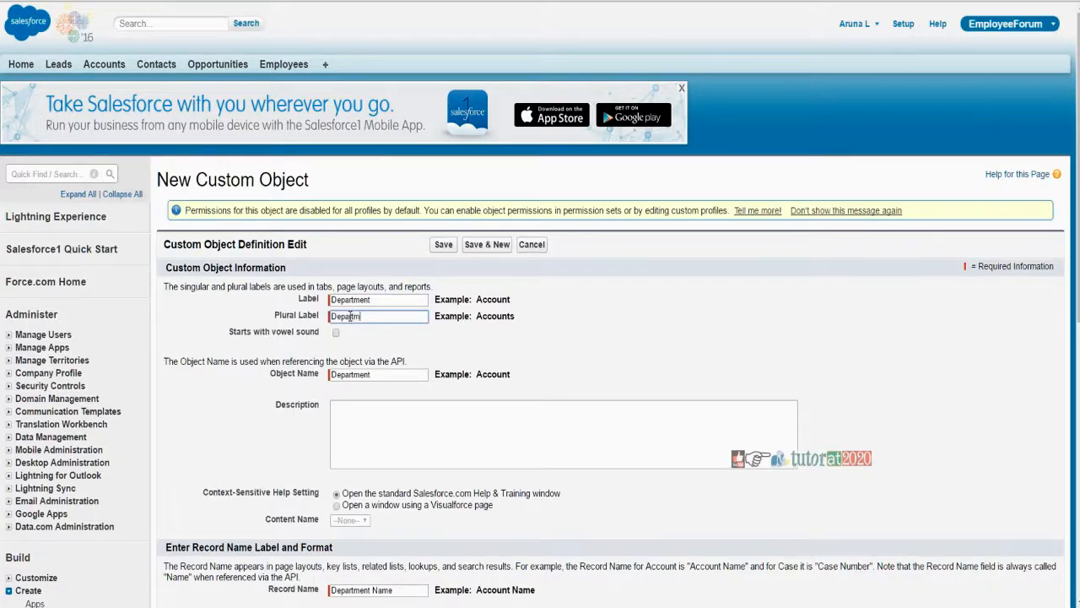
pyautogui.click(355, 423)
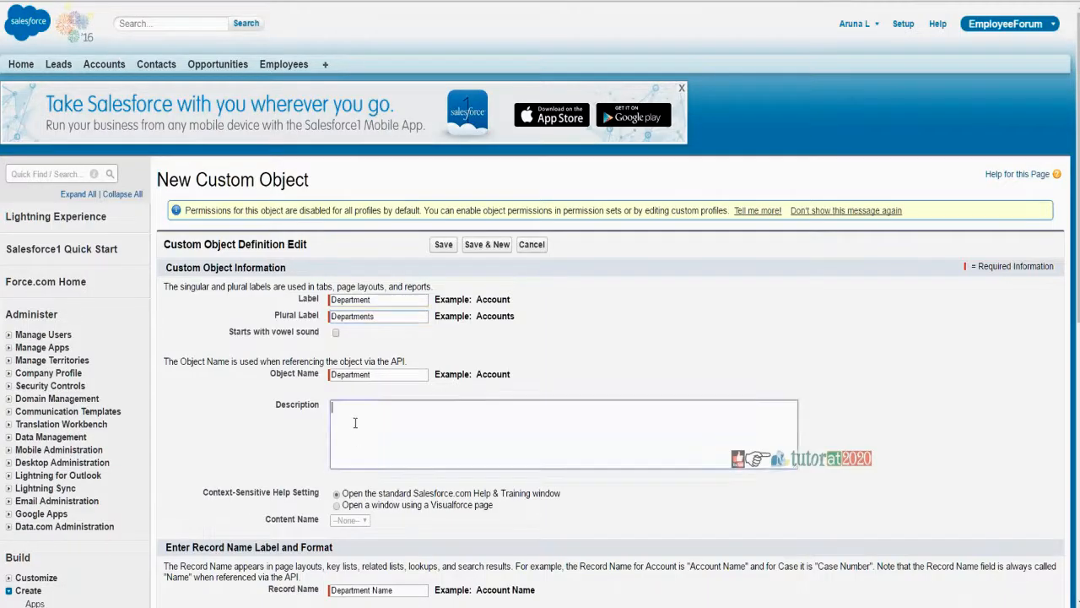
pyautogui.scroll(-7, 354, 490)
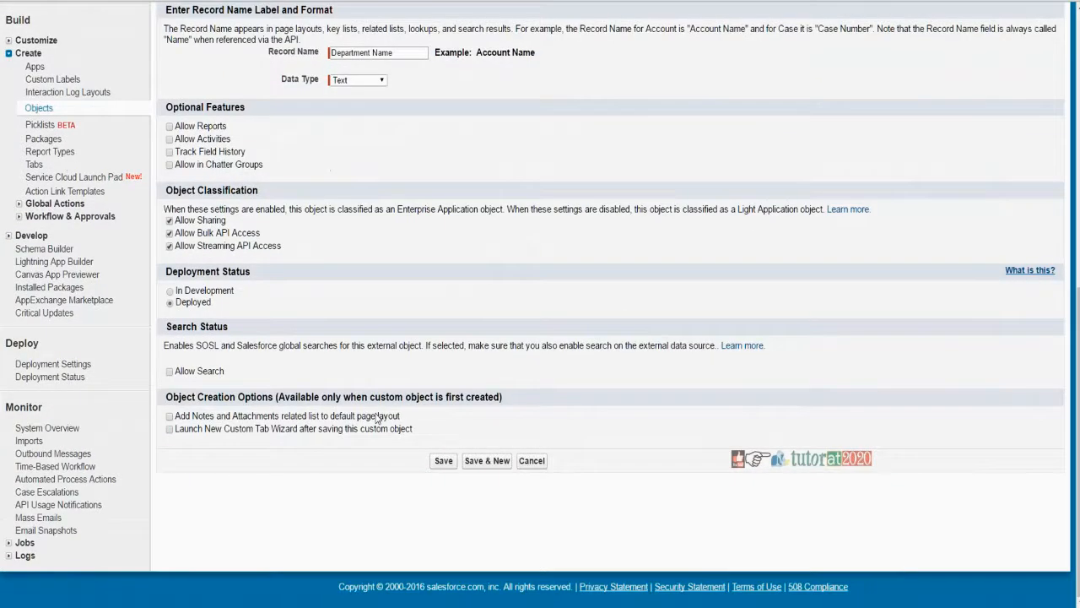
pyautogui.click(443, 461)
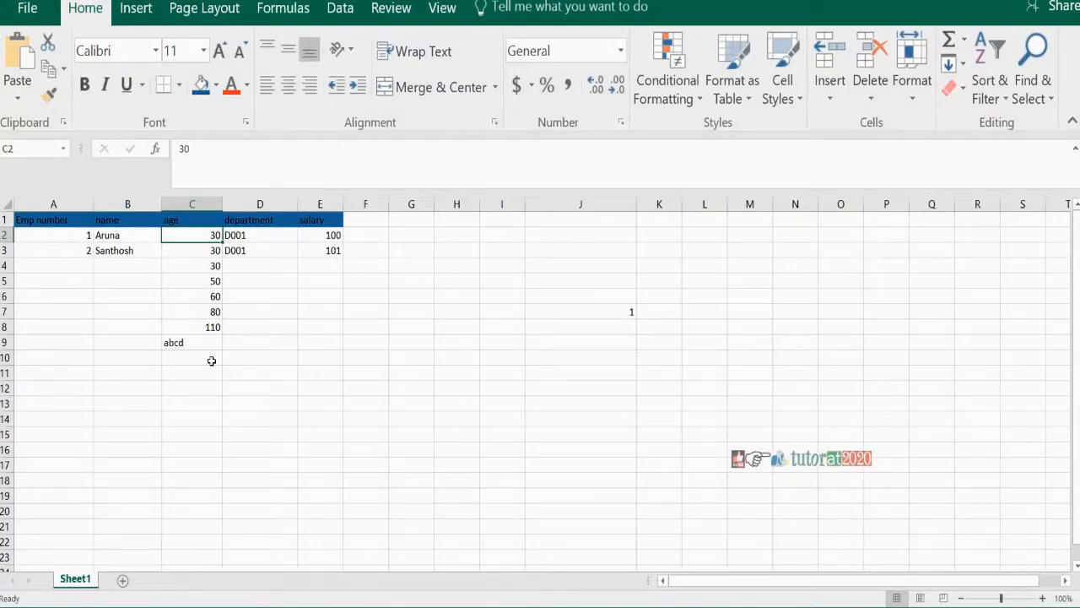
# Step: Switch to the employee worksheet in Excel and examine its name, age and department columns
pyautogui.press('Tab')
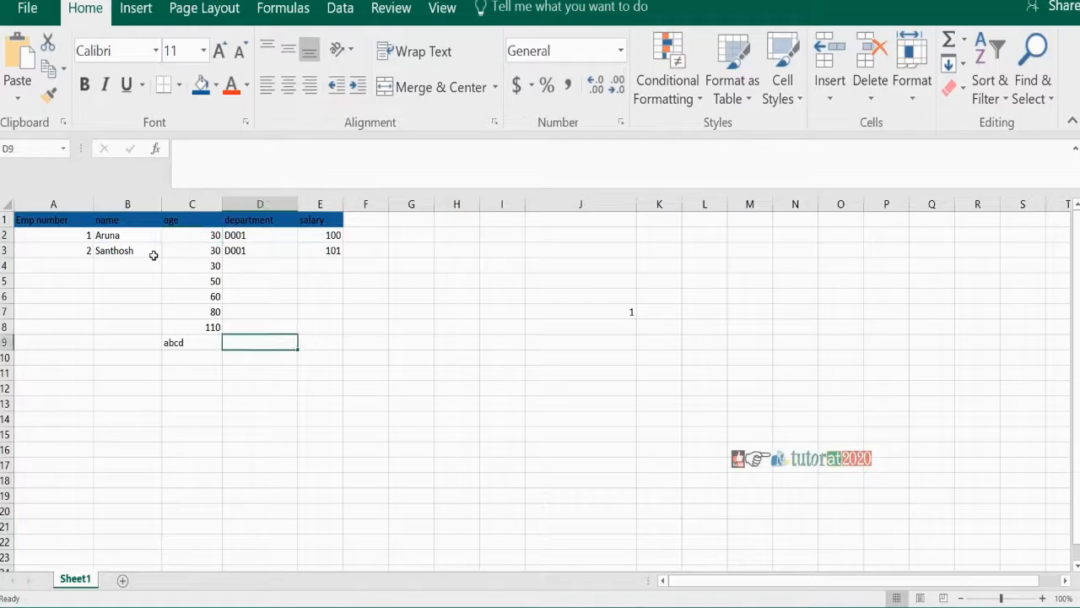
pyautogui.click(116, 237)
pyautogui.click(100, 264)
pyautogui.moveTo(112, 268); pyautogui.dragTo(126, 327)
pyautogui.moveTo(186, 267); pyautogui.dragTo(174, 389)
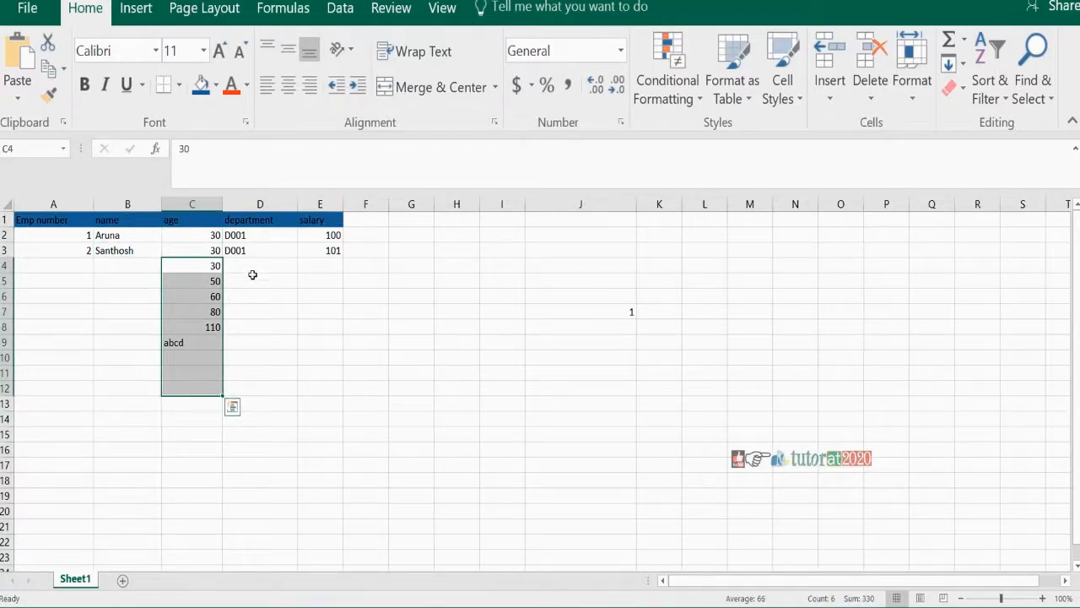
pyautogui.click(245, 237)
pyautogui.click(239, 265)
pyautogui.click(469, 219)
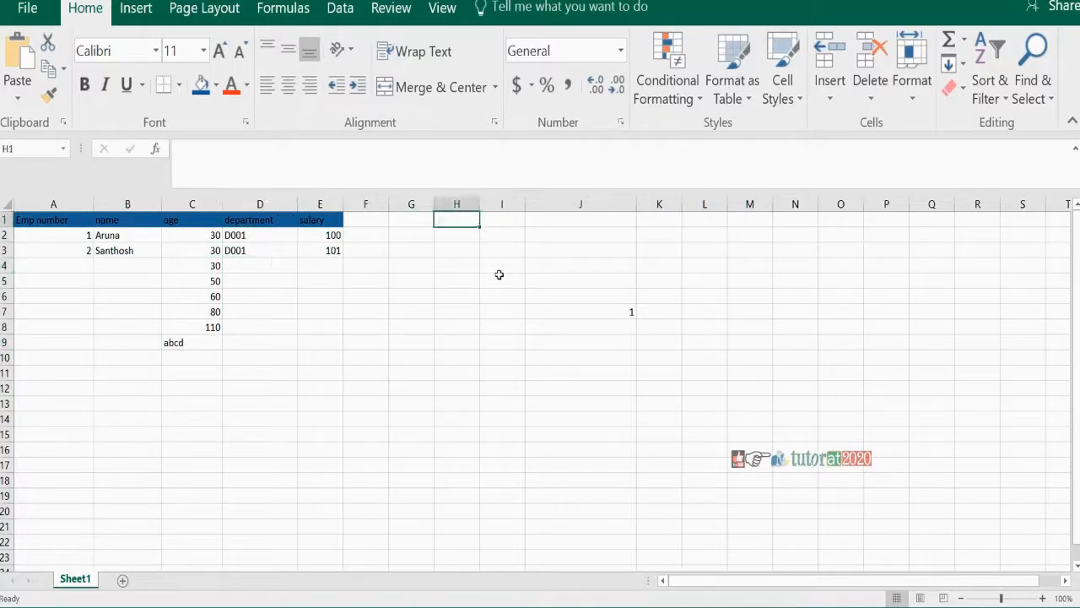
# Step: Enter the department code D001 in cell J1 and its name "hr department" in K1
pyautogui.click(568, 221)
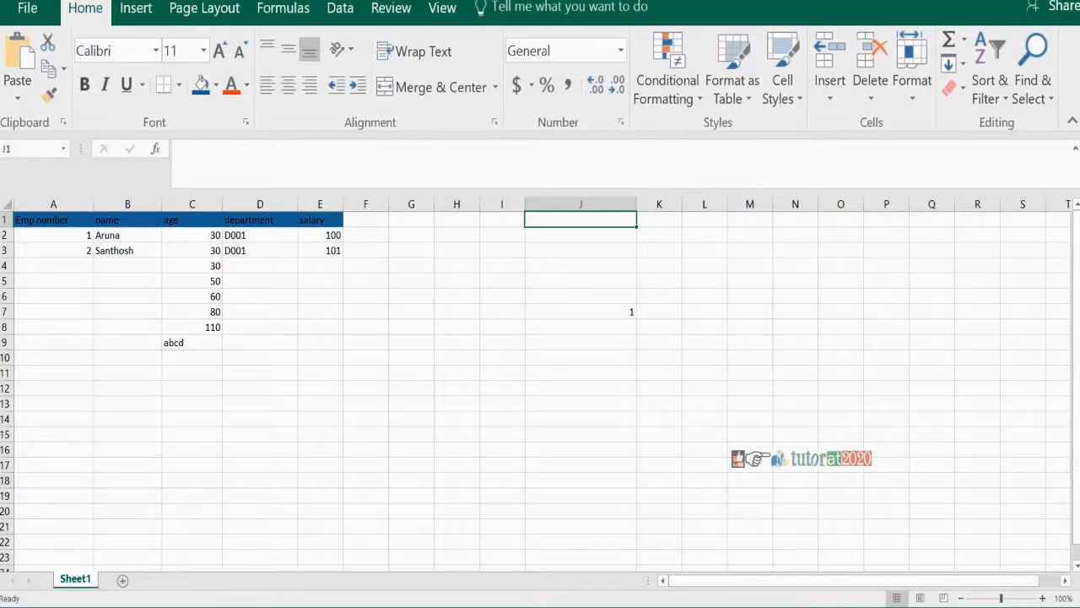
pyautogui.write('De')
pyautogui.press('BackSpace')
pyautogui.press('BackSpace')
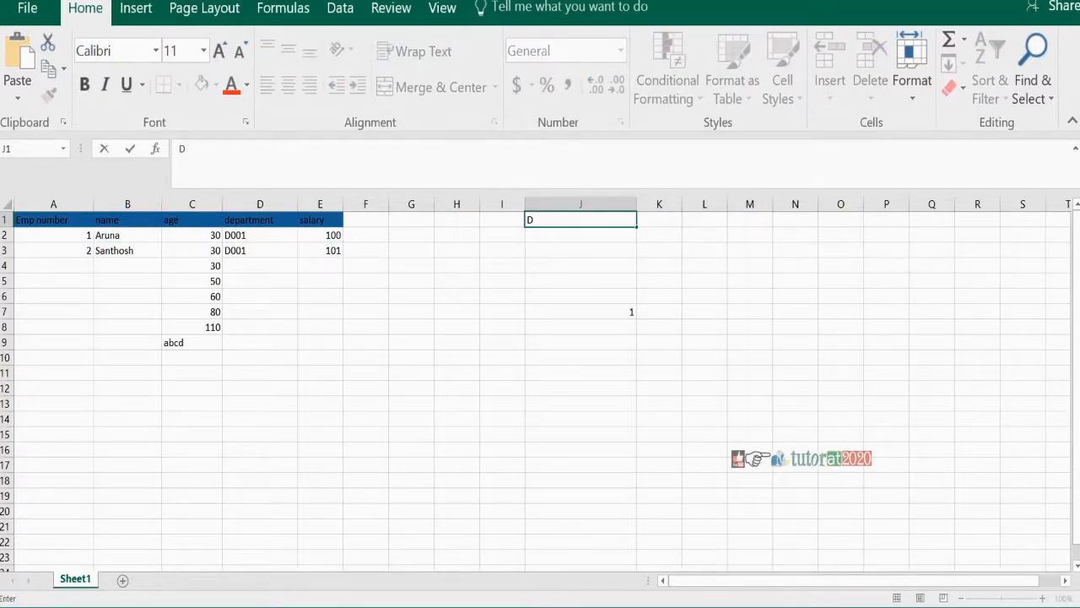
pyautogui.press('Tab')
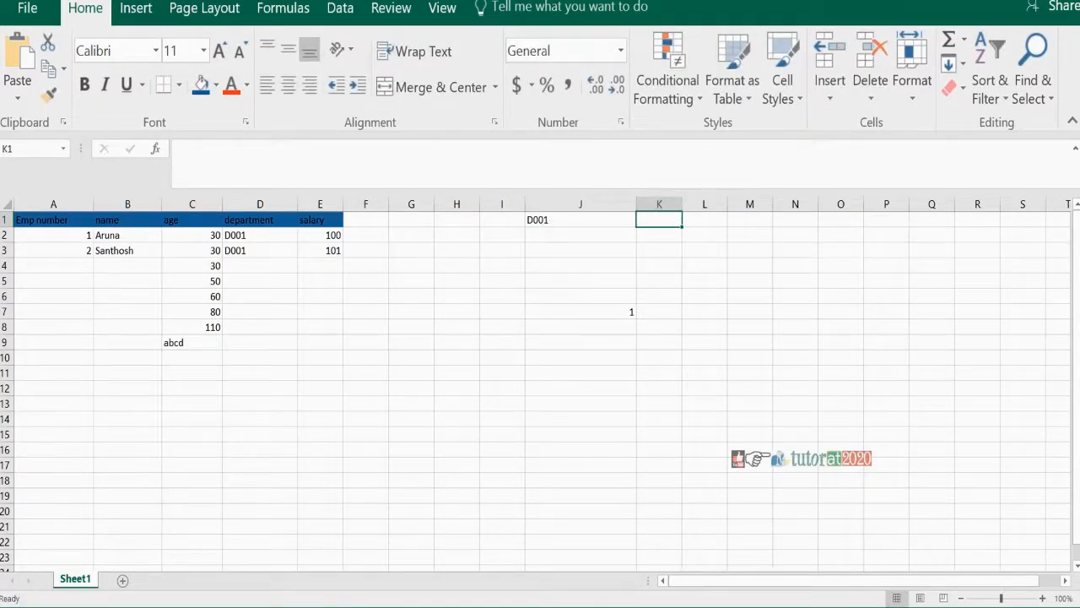
pyautogui.write('hr department')
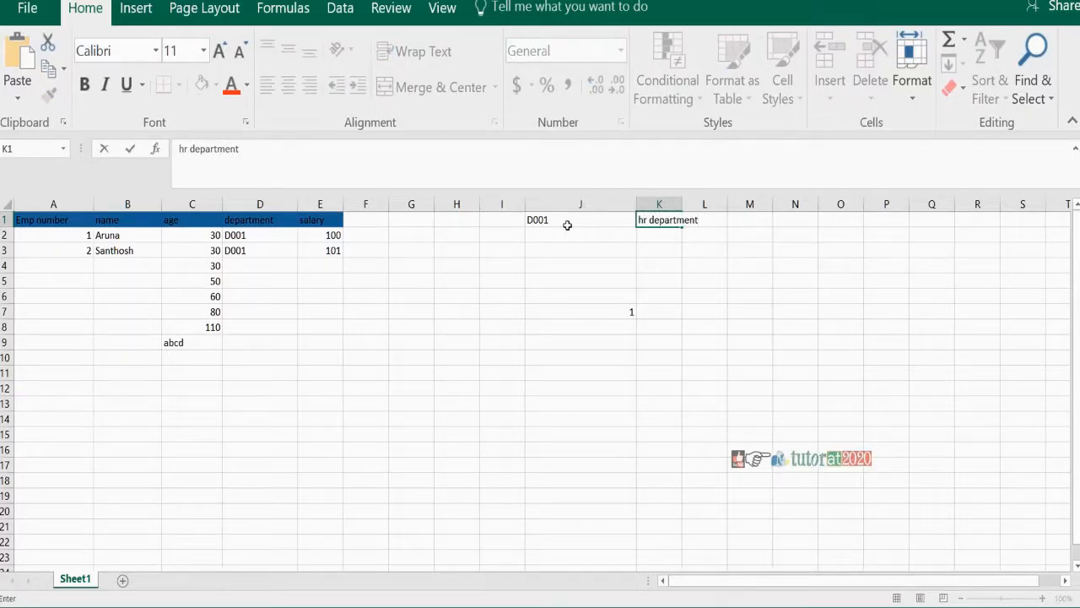
pyautogui.press('Return')
# Step: Enter the department code d002 in cell J2 and its name "opertions" in K2
pyautogui.write('d')
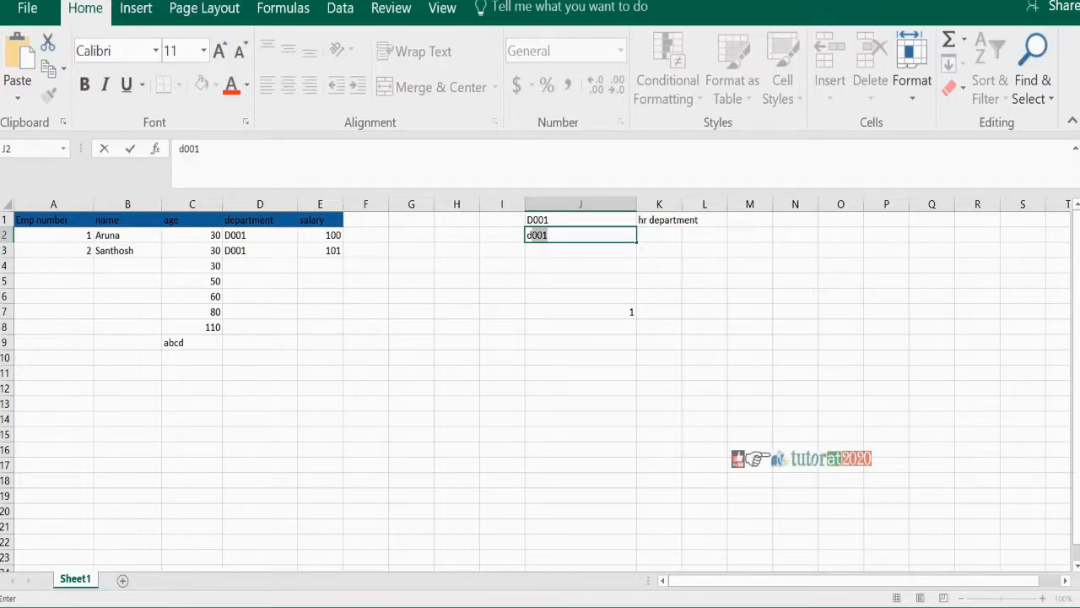
pyautogui.write('001')
pyautogui.press('Tab')
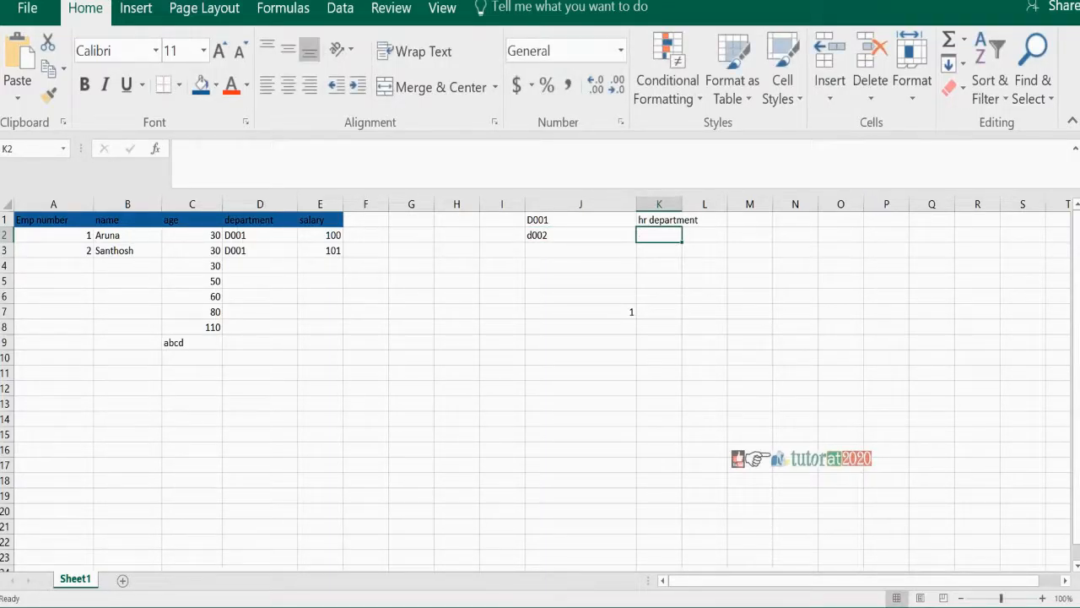
pyautogui.write('opertions')
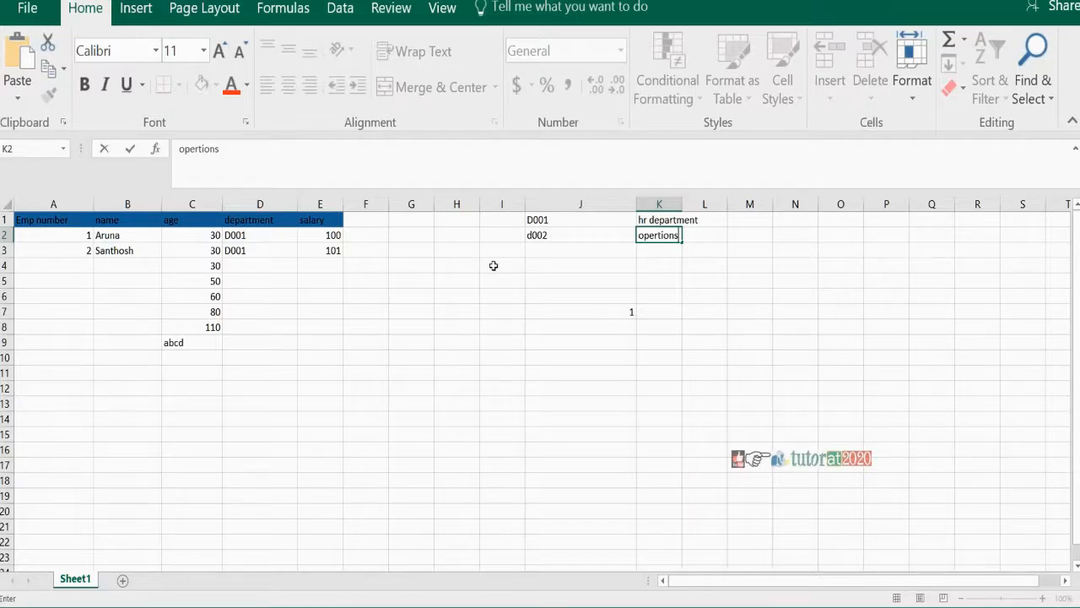
pyautogui.click(593, 281)
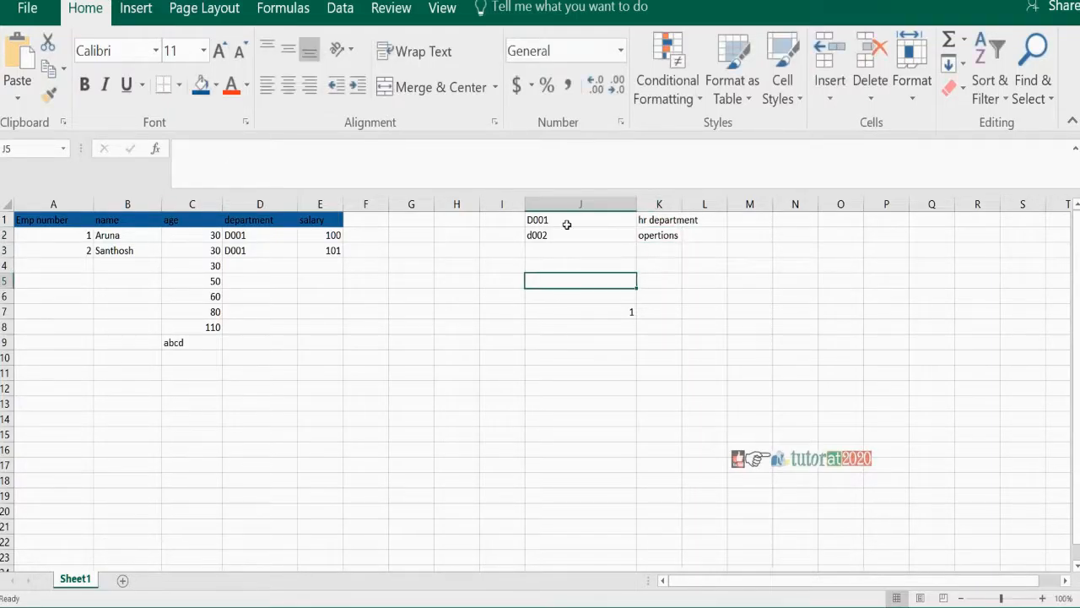
# Step: Compare the employee table's department column with the D001 code and department name in J1:K1
pyautogui.click(239, 235)
pyautogui.click(238, 265)
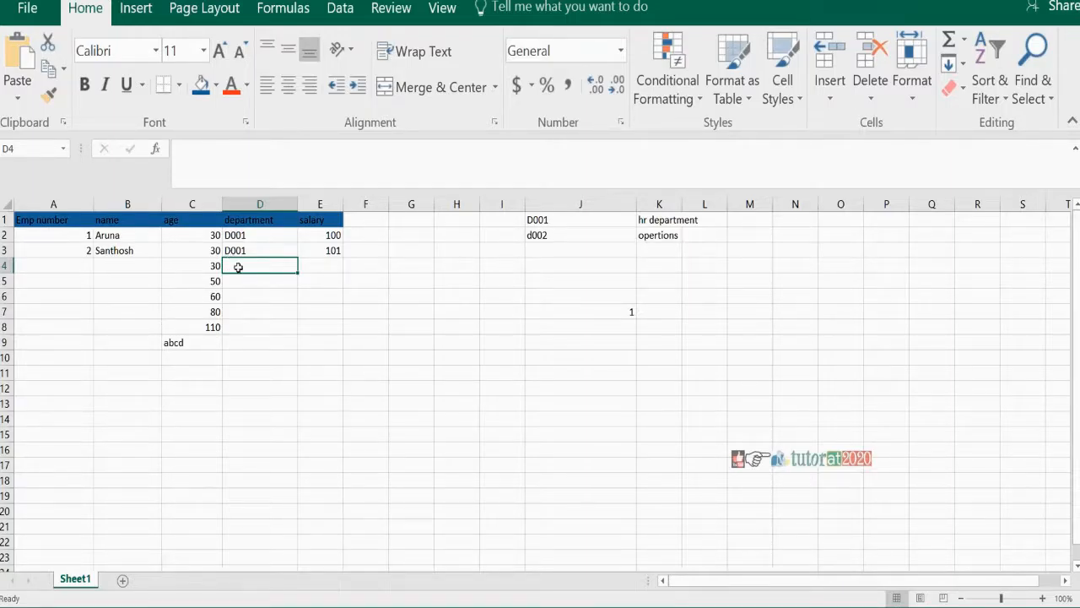
pyautogui.moveTo(238, 267); pyautogui.dragTo(223, 333)
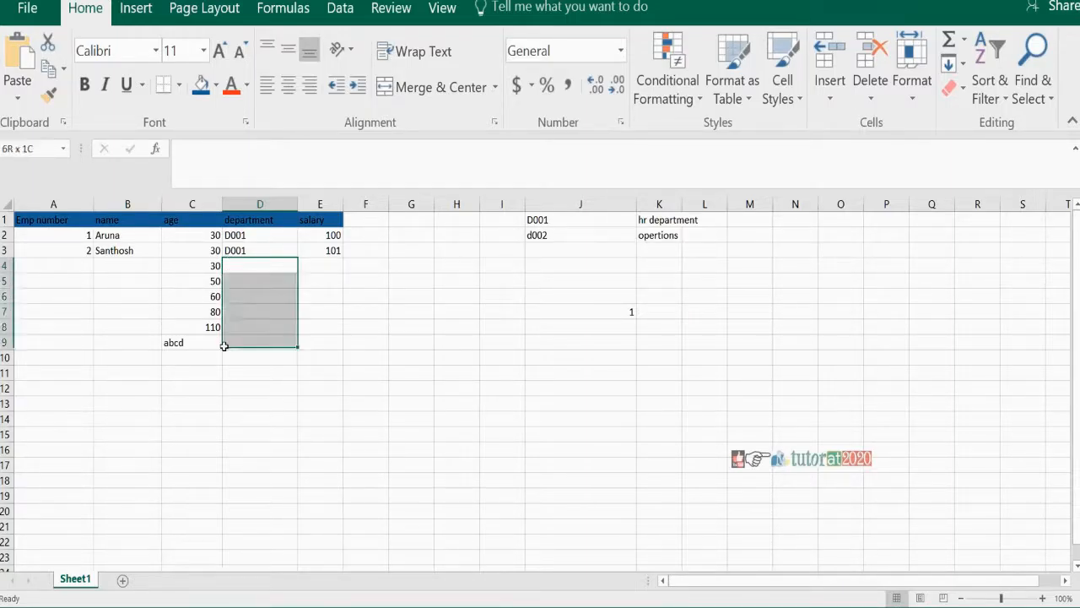
pyautogui.click(654, 219)
pyautogui.click(574, 219)
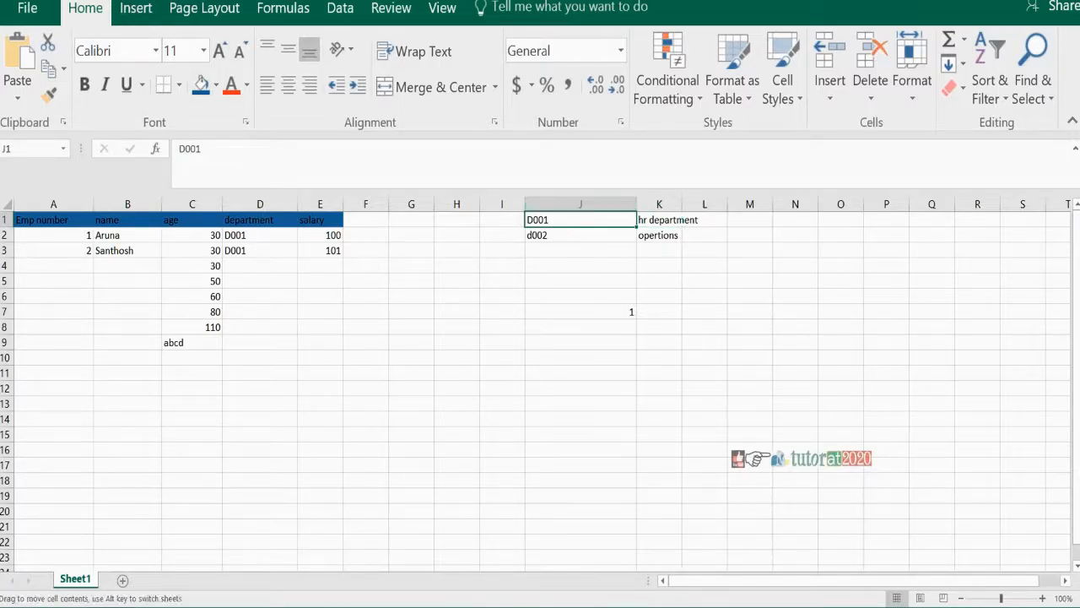
pyautogui.moveTo(577, 221); pyautogui.dragTo(658, 219)
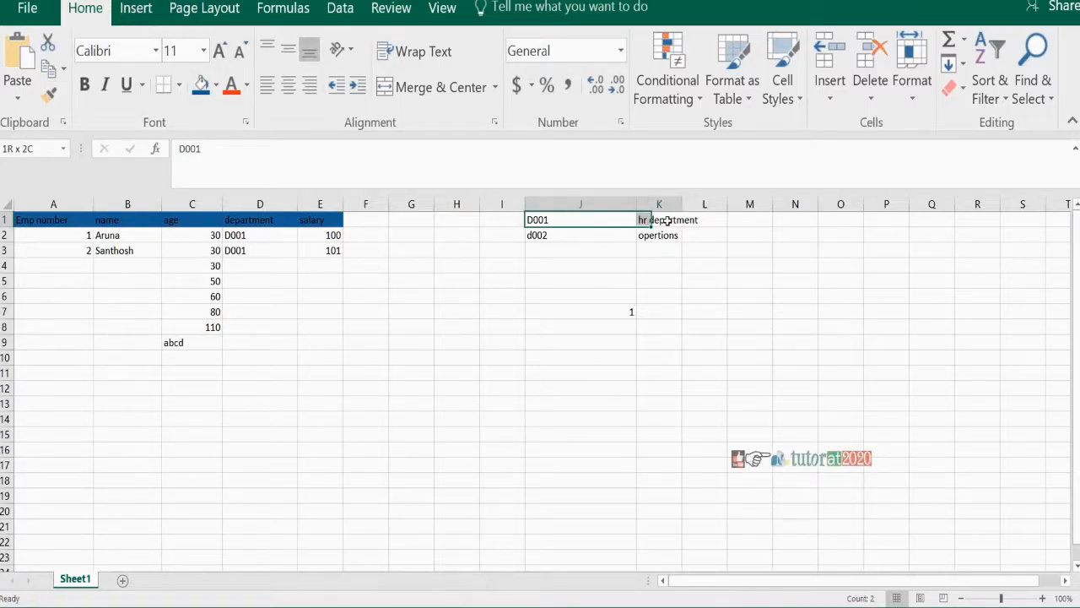
pyautogui.click(575, 218)
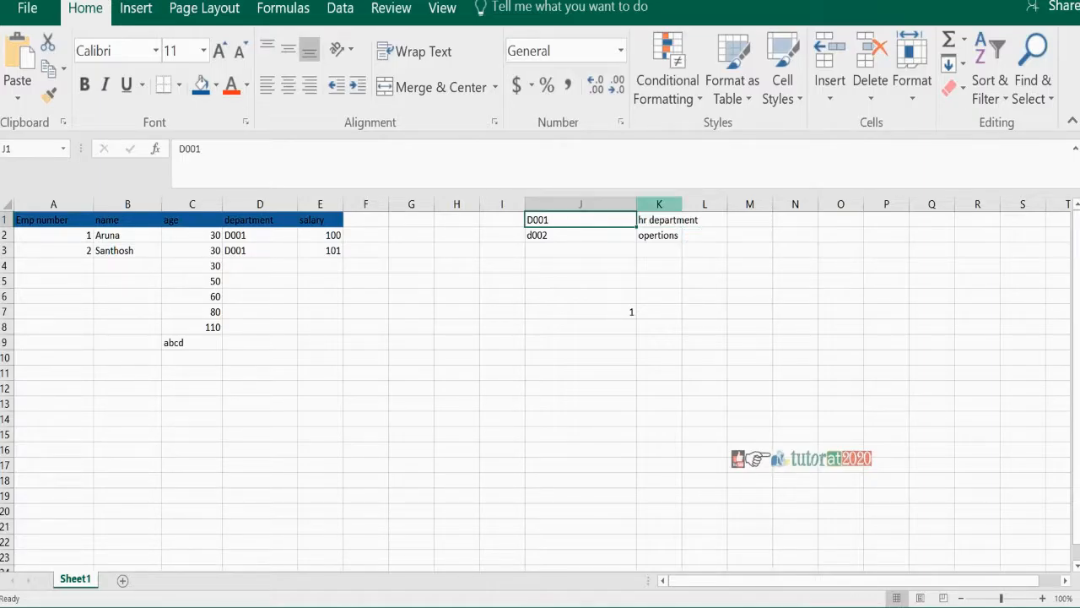
pyautogui.click(670, 220)
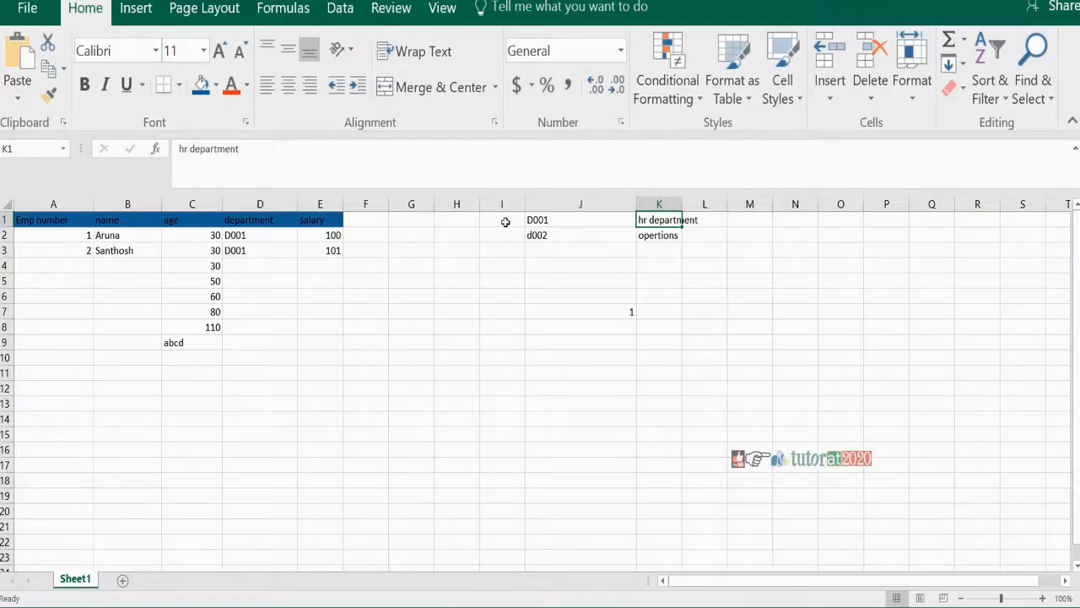
# Step: Copy the department codes and names in J1:K2, and select cell J2
pyautogui.moveTo(571, 219); pyautogui.dragTo(650, 237)
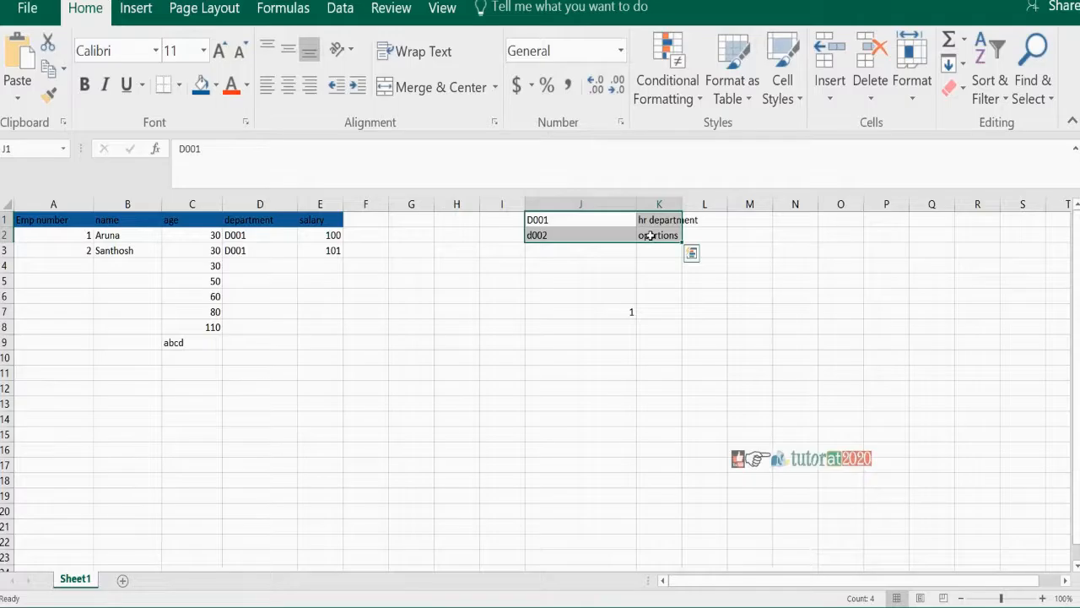
pyautogui.hotkey('ctrl', 'c')
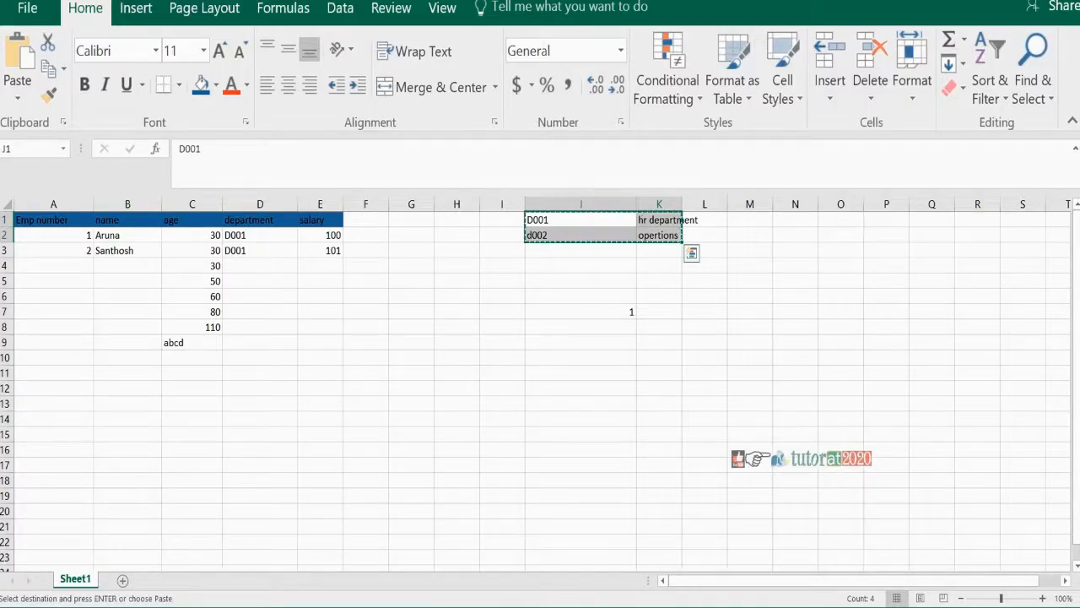
pyautogui.click(571, 234)
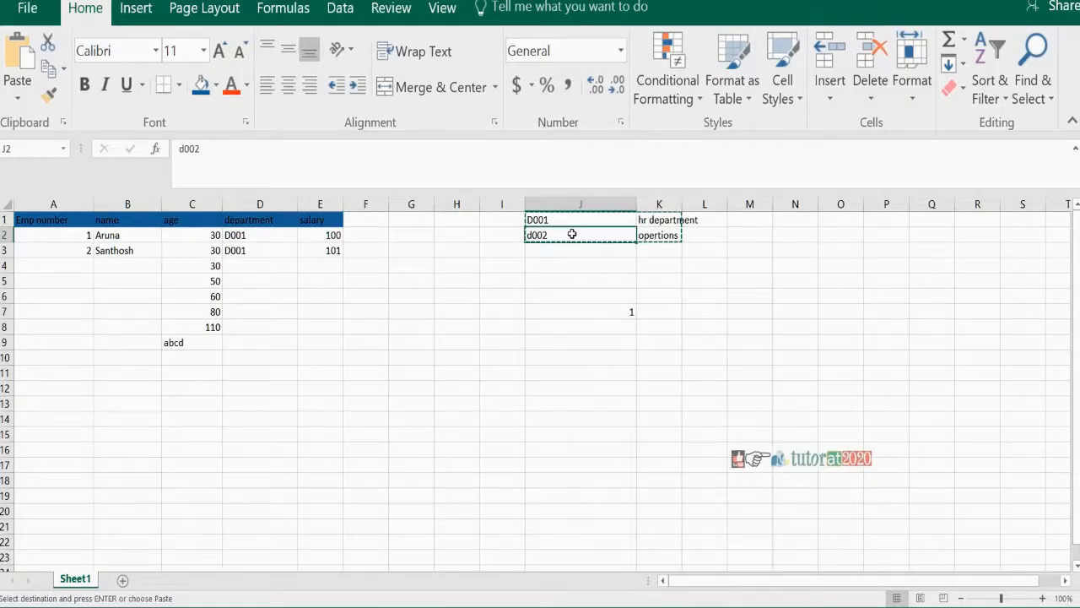
# Step: Paste the department rows starting at J2 and add the headers "Department code" in J1 and "name" in K1
pyautogui.hotkey('ctrl', 'v')
pyautogui.click(572, 220)
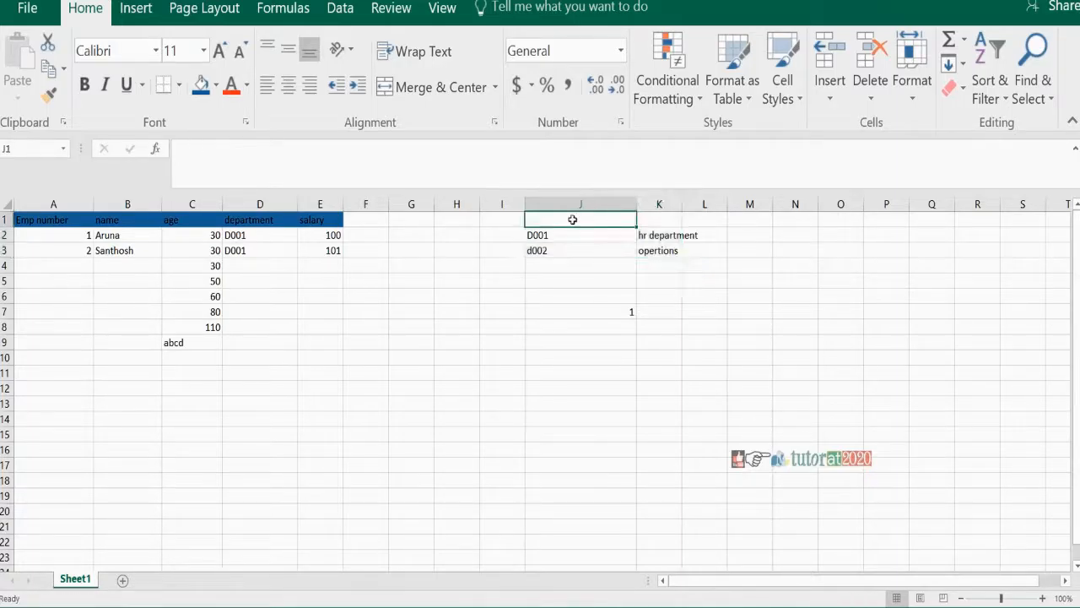
pyautogui.write('Department code')
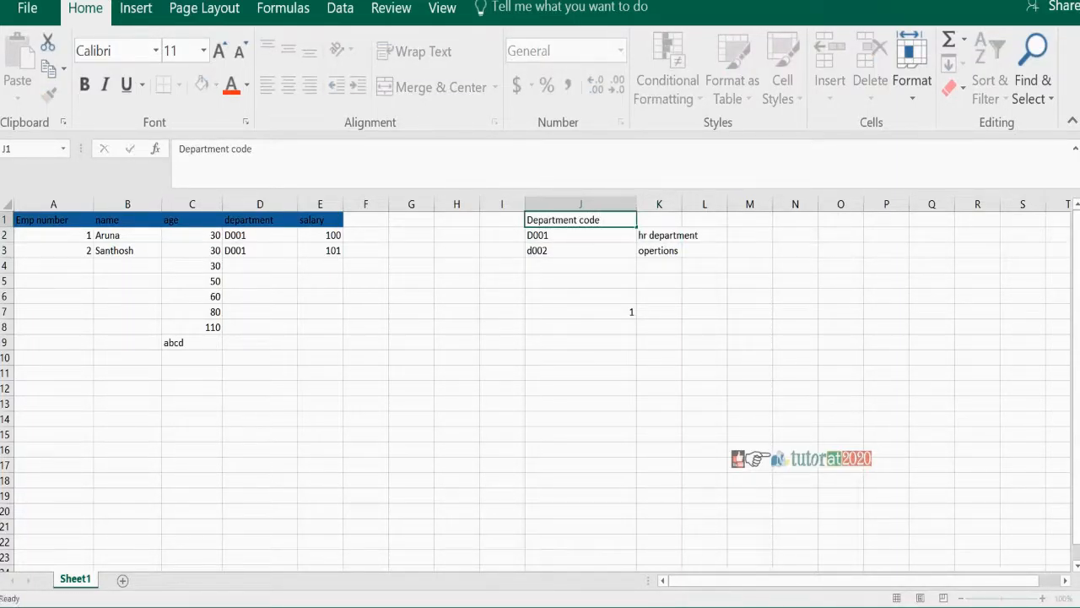
pyautogui.press('Tab')
pyautogui.write('name')
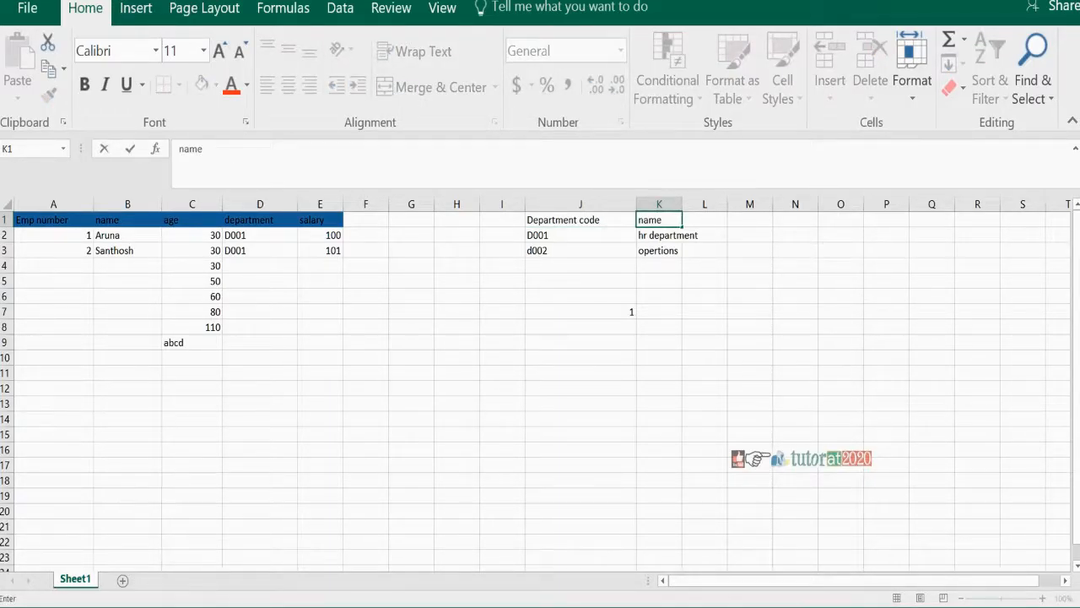
pyautogui.click(598, 372)
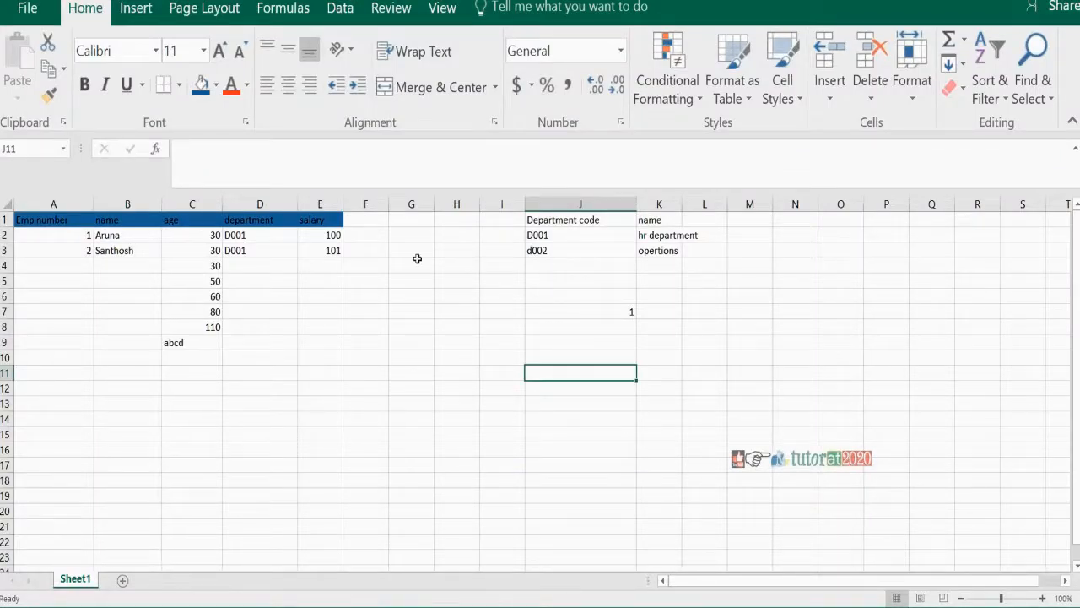
# Step: Compare the employees' department codes in D2:D3 with the matching codes in the department table's J2:J3
pyautogui.click(250, 237)
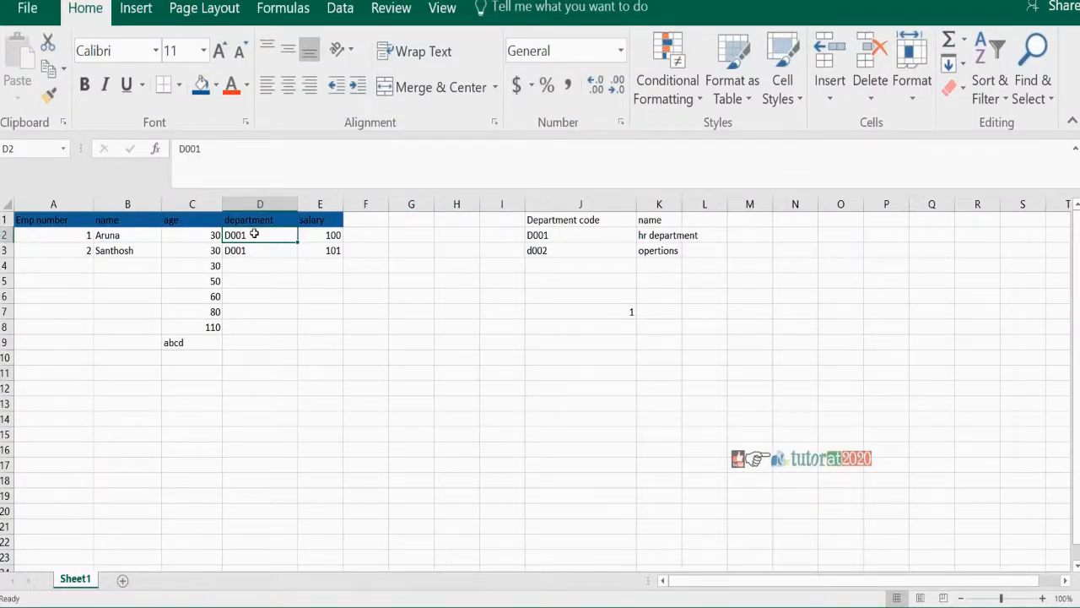
pyautogui.doubleClick(255, 235)
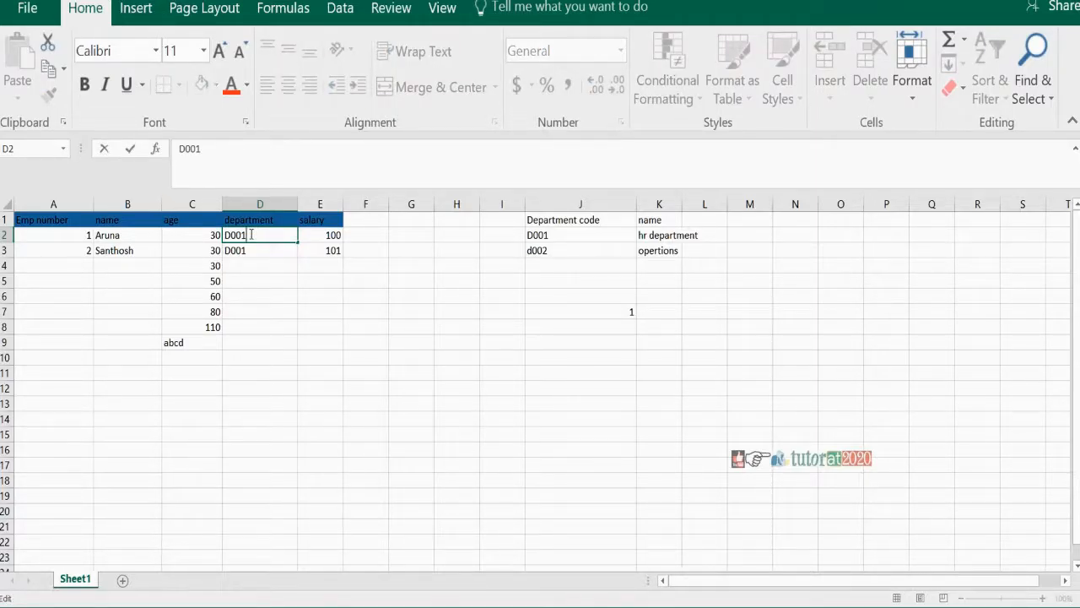
pyautogui.click(584, 235)
pyautogui.moveTo(584, 235); pyautogui.dragTo(255, 237)
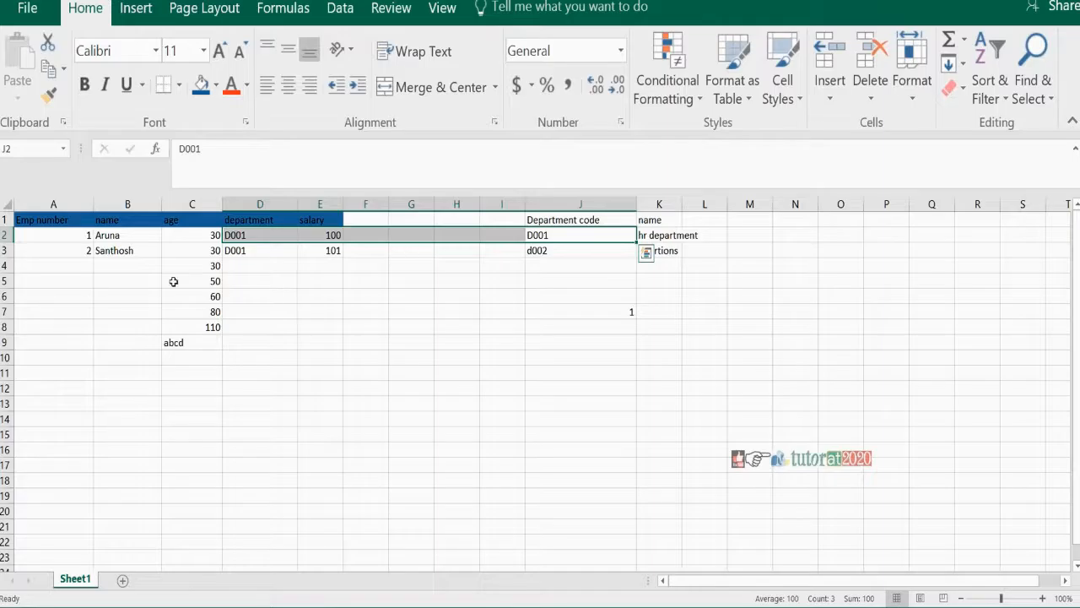
pyautogui.click(236, 250)
pyautogui.click(559, 248)
pyautogui.click(246, 264)
# Step: Change the second employee's department code in D3 to D002
pyautogui.click(250, 251)
pyautogui.doubleClick(251, 251)
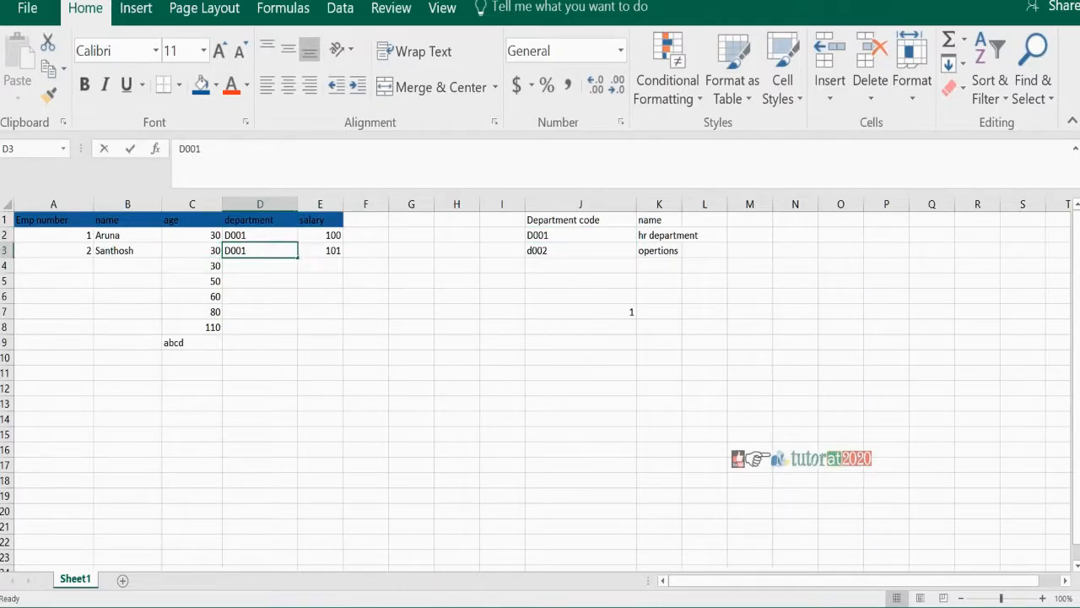
pyautogui.press('BackSpace')
pyautogui.write('2')
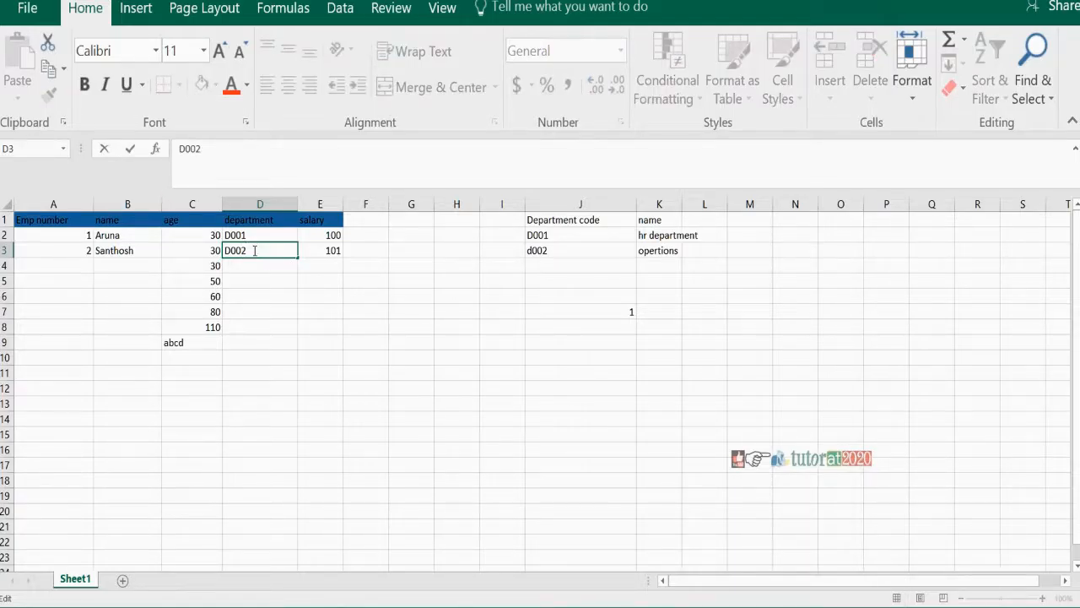
pyautogui.click(270, 315)
pyautogui.click(245, 255)
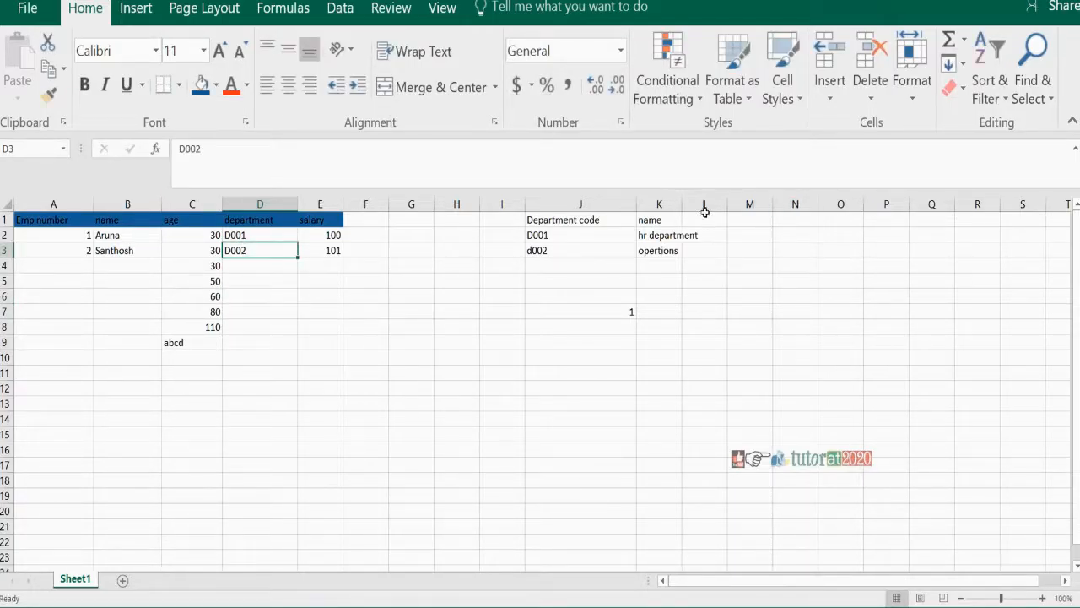
# Step: Add the headers "department revenue" in L1 and "department head" in M1, and widen column L to fit its header
pyautogui.moveTo(724, 205); pyautogui.dragTo(740, 205)
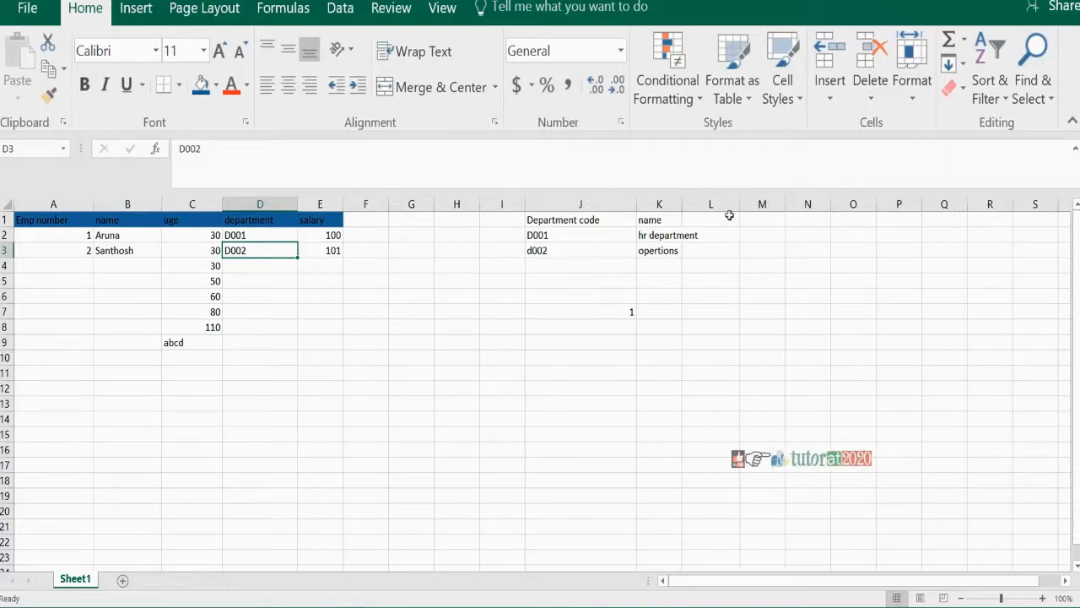
pyautogui.click(714, 219)
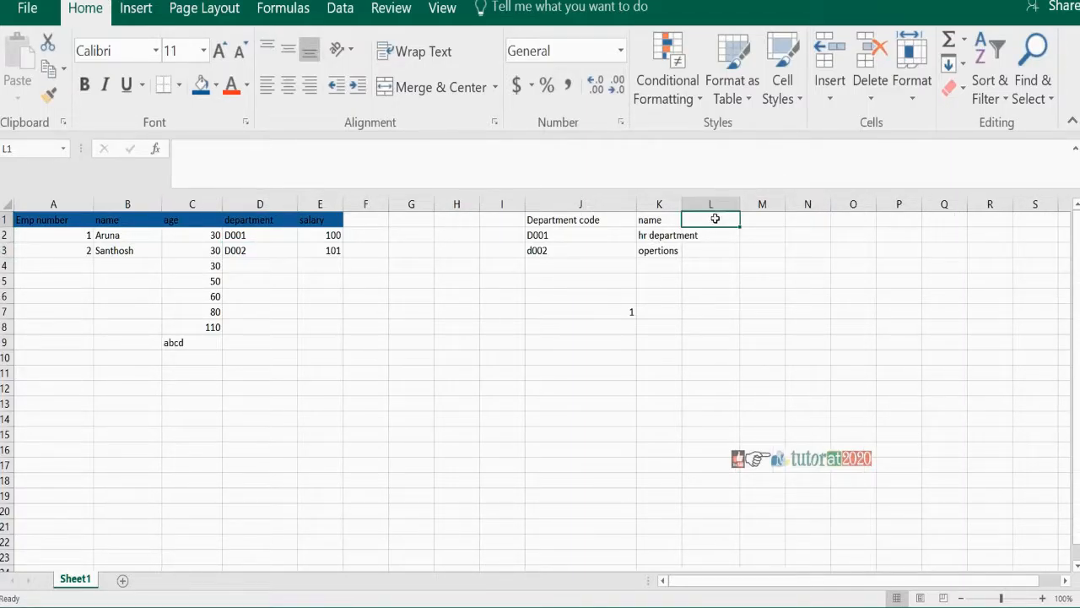
pyautogui.write('depart')
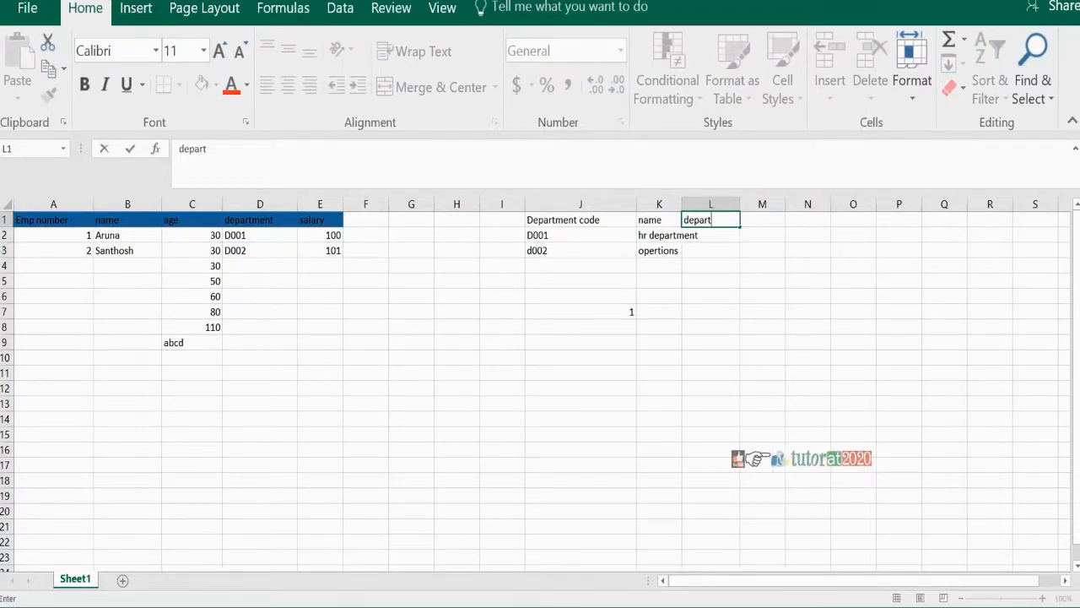
pyautogui.write('ment revenue')
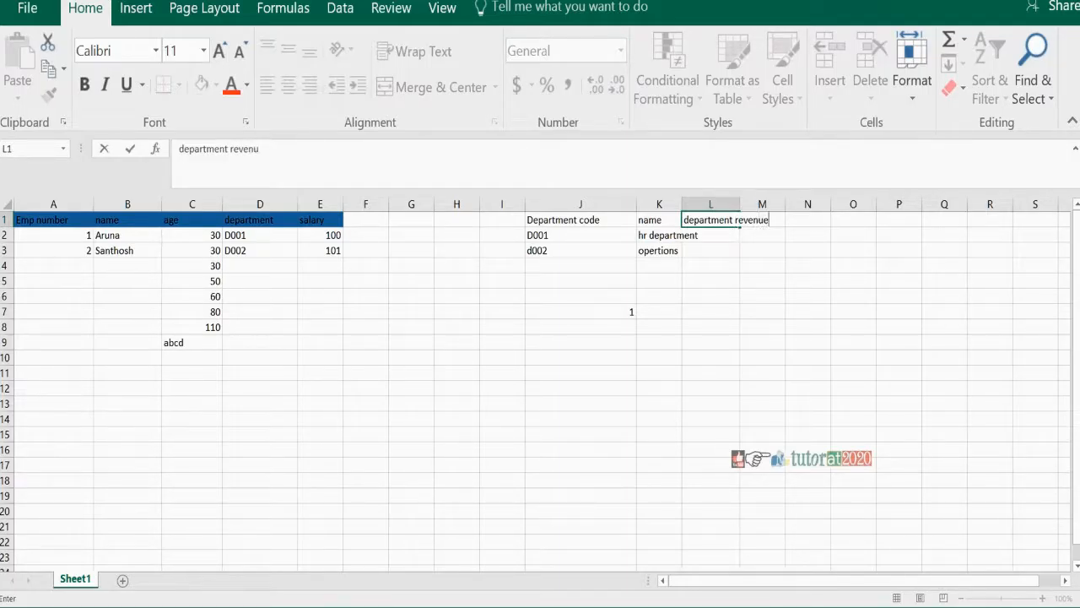
pyautogui.press('Tab')
pyautogui.write('depa')
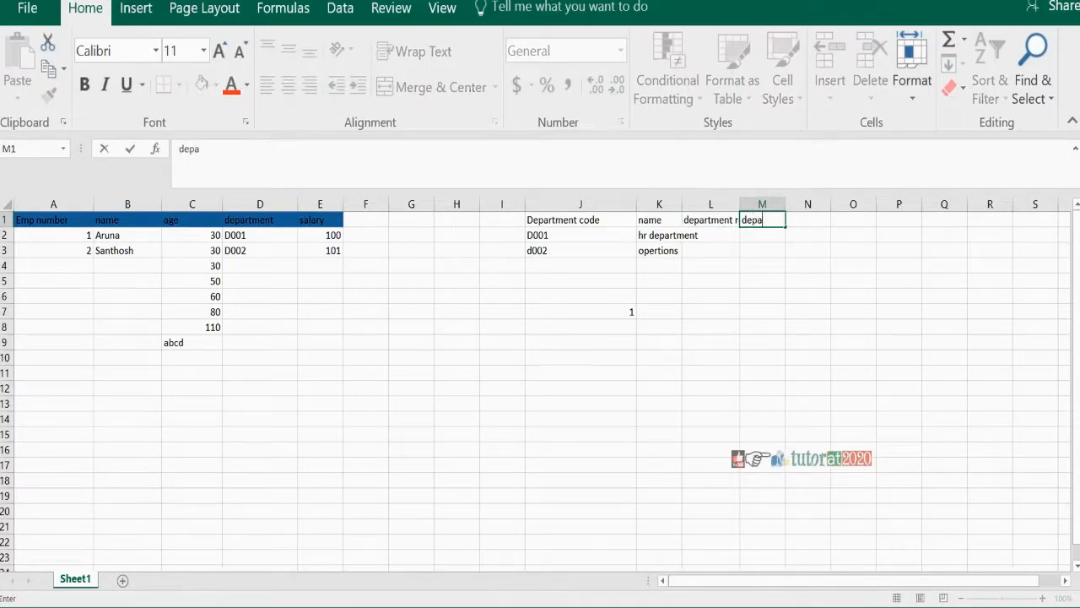
pyautogui.write('rtment head')
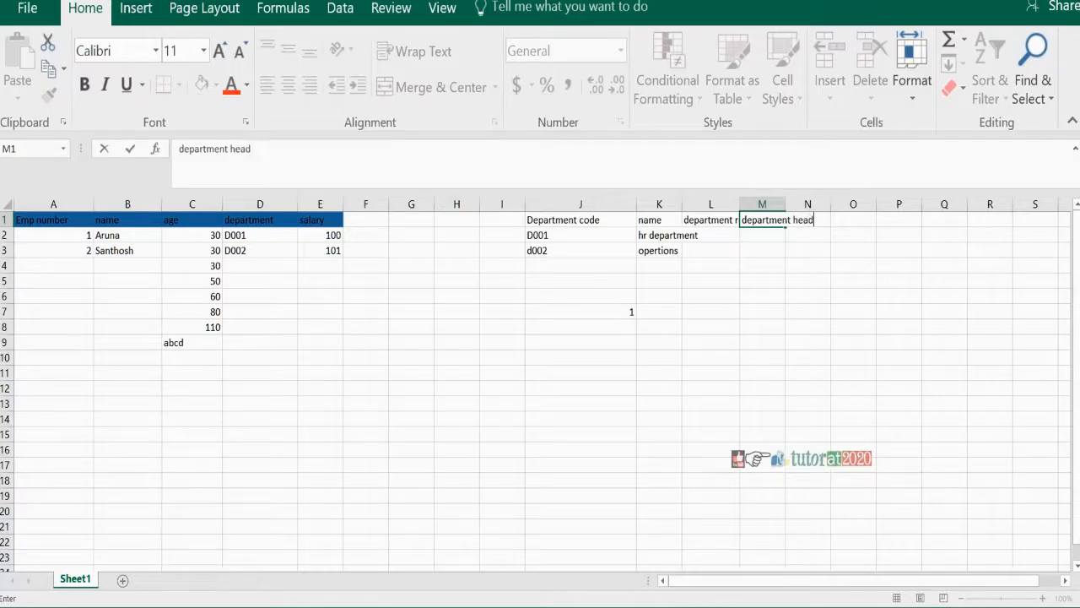
pyautogui.click(743, 204)
pyautogui.moveTo(740, 204); pyautogui.dragTo(776, 203)
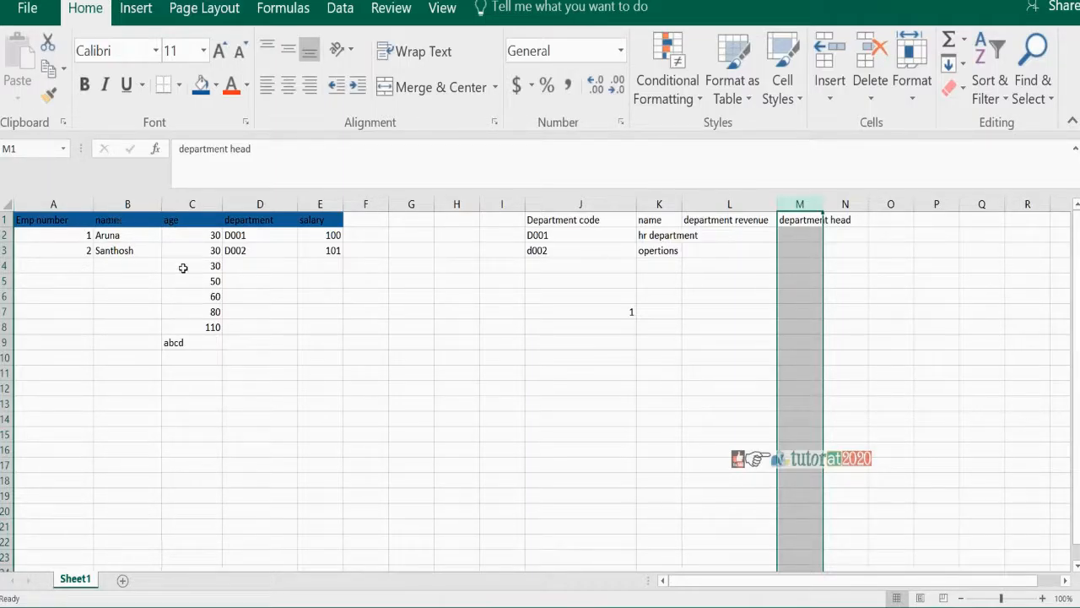
# Step: Trace the first employee's department code in D2 to the department head cell M2, and examine the unused columns beside the salary
pyautogui.click(131, 234)
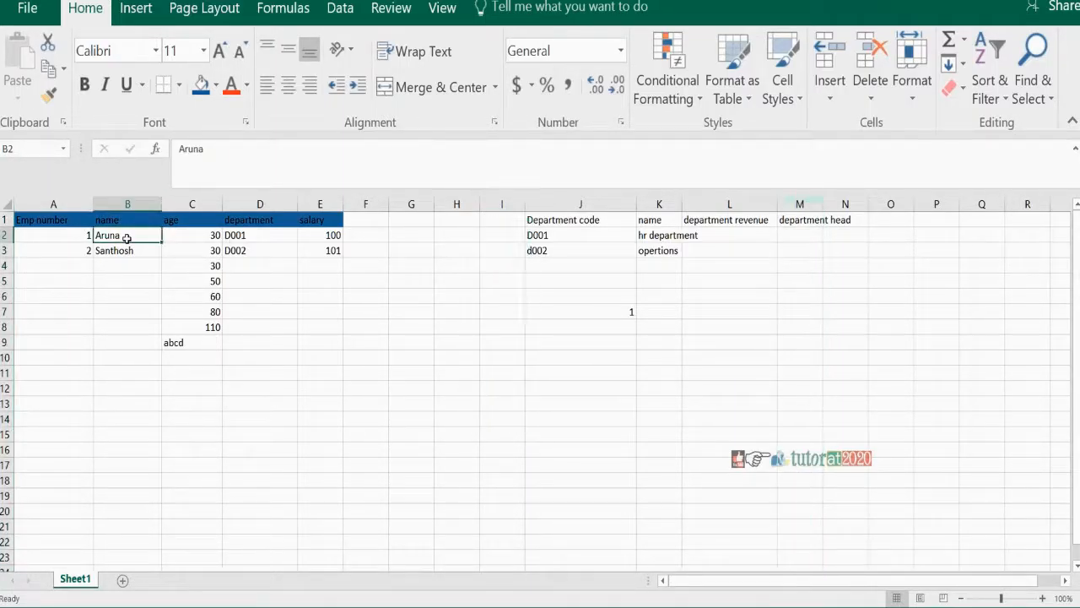
pyautogui.click(255, 225)
pyautogui.click(247, 235)
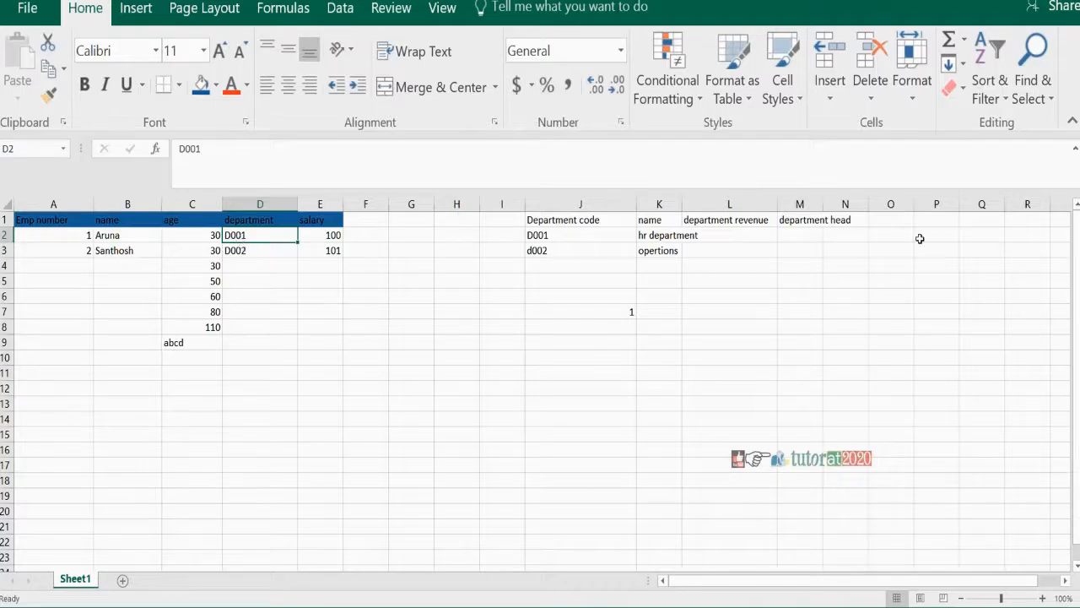
pyautogui.click(751, 238)
pyautogui.click(798, 235)
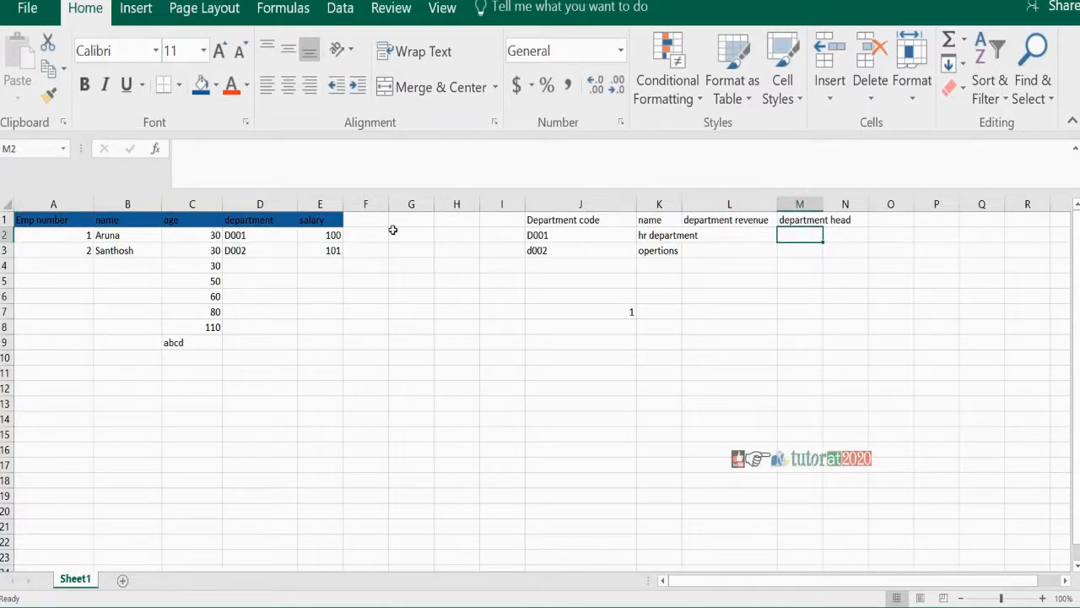
pyautogui.click(268, 240)
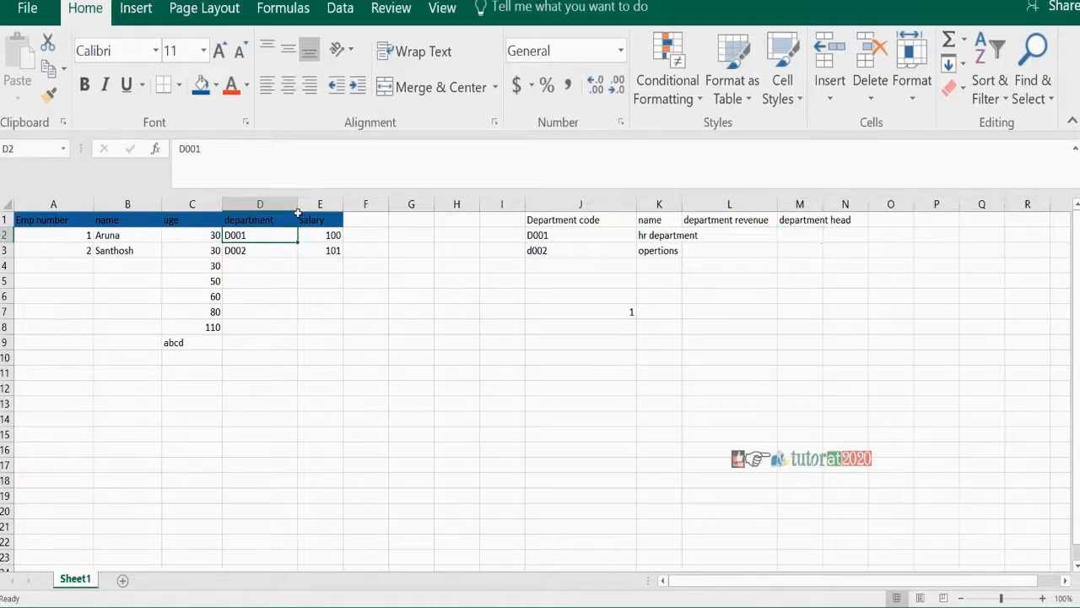
pyautogui.click(354, 232)
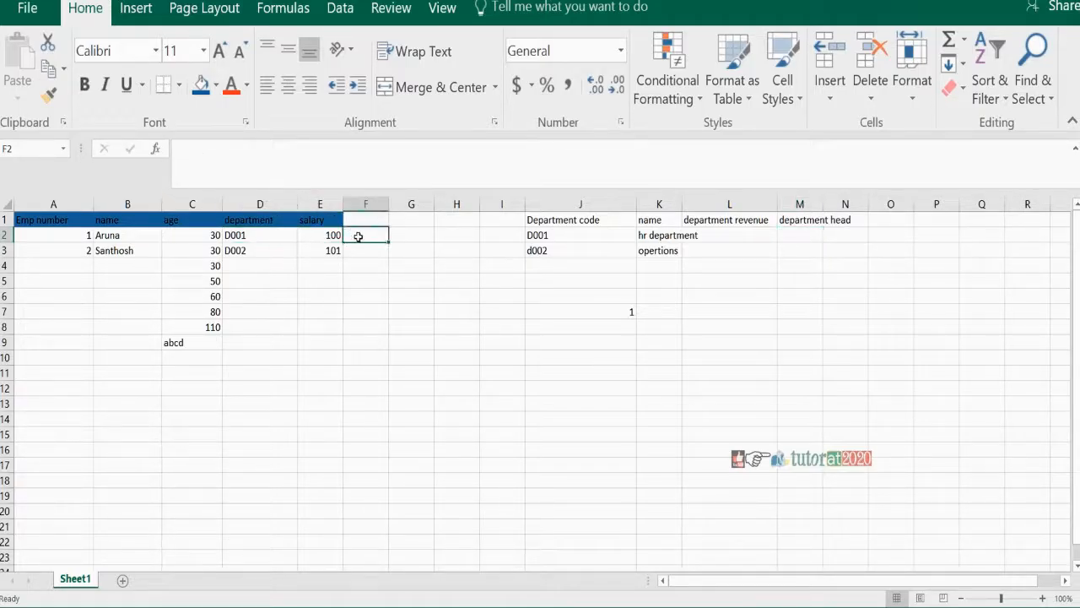
pyautogui.click(406, 232)
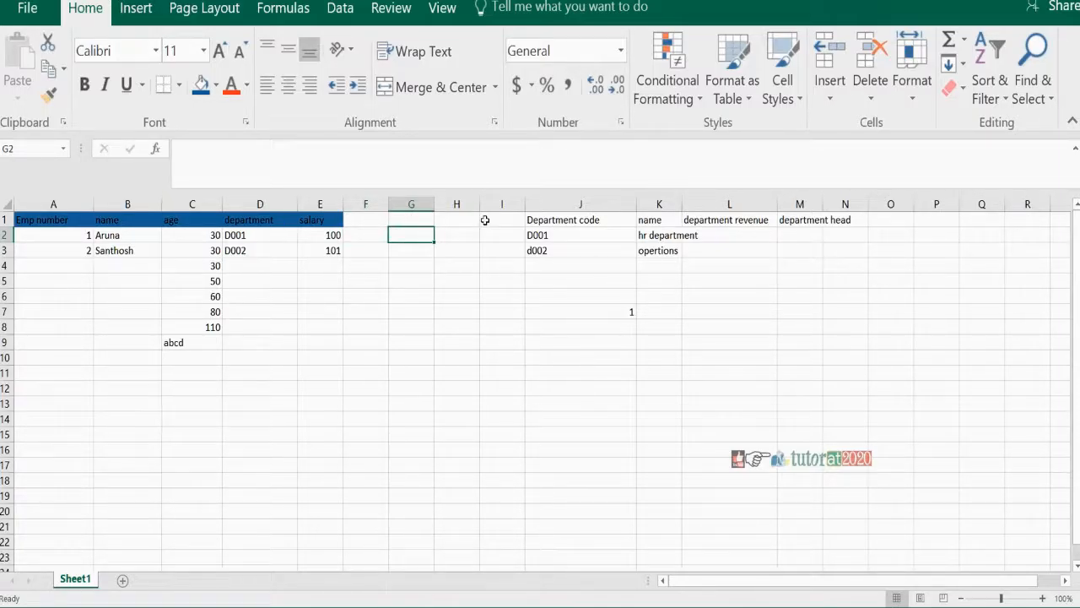
pyautogui.click(267, 234)
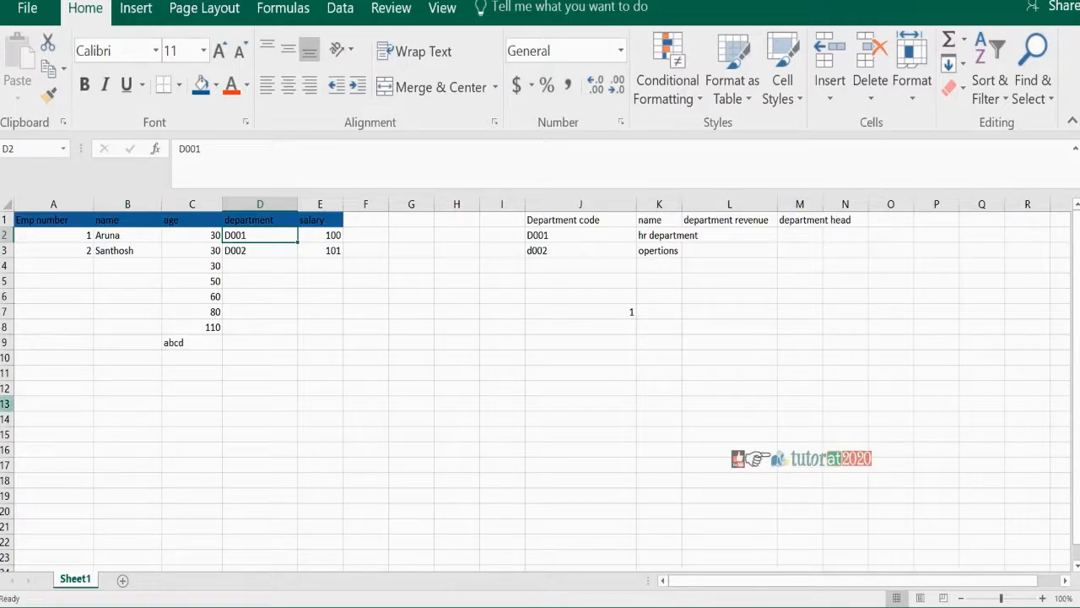
pyautogui.click(107, 236)
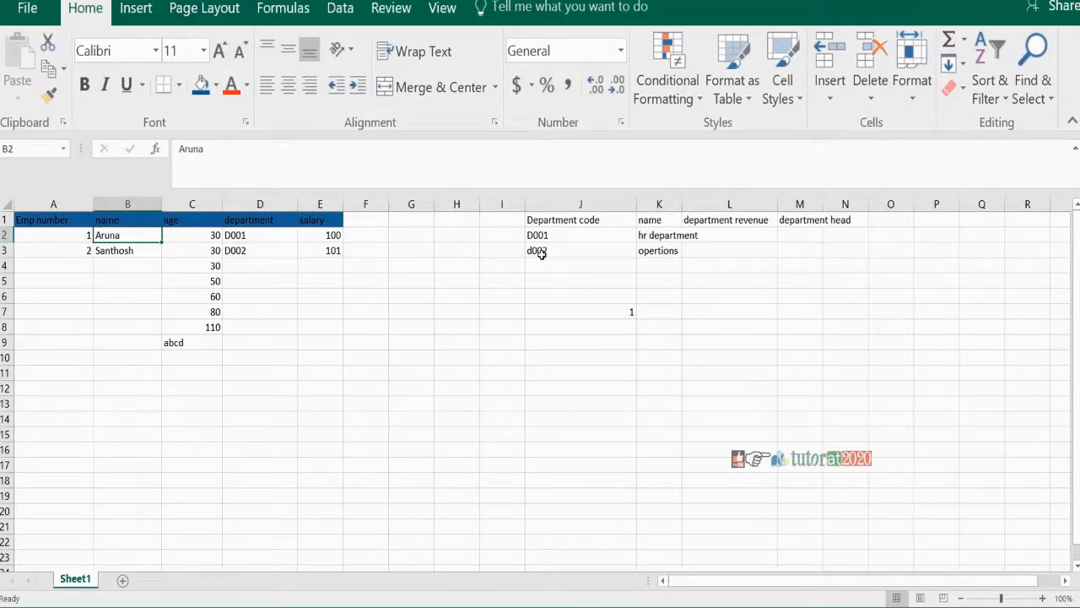
# Step: Fill the department table's header cells J1:N1 with the gold theme color
pyautogui.click(621, 219)
pyautogui.moveTo(622, 219); pyautogui.dragTo(839, 218)
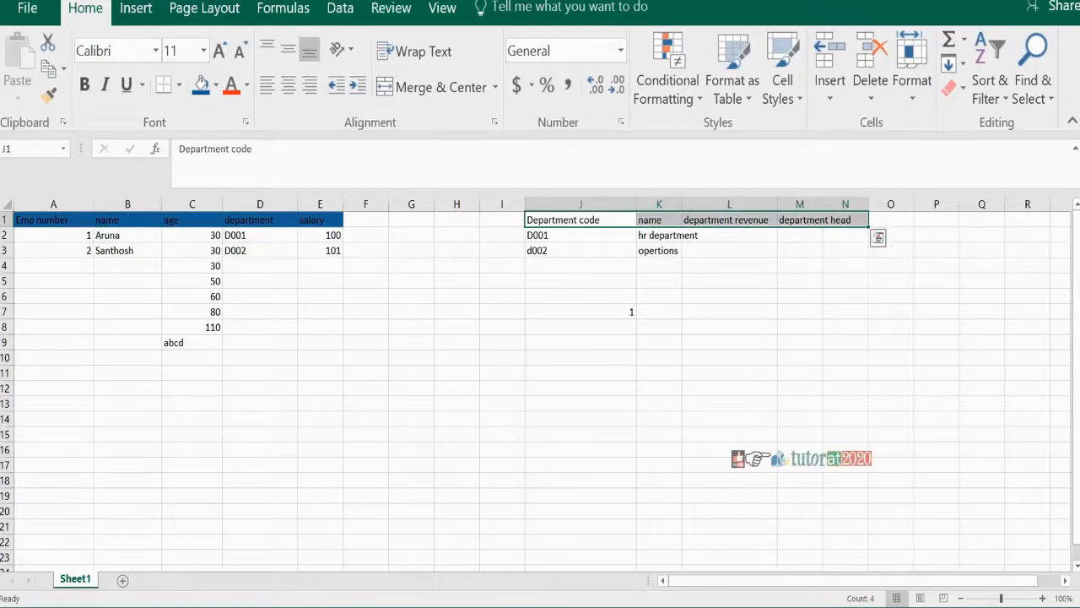
pyautogui.click(218, 93)
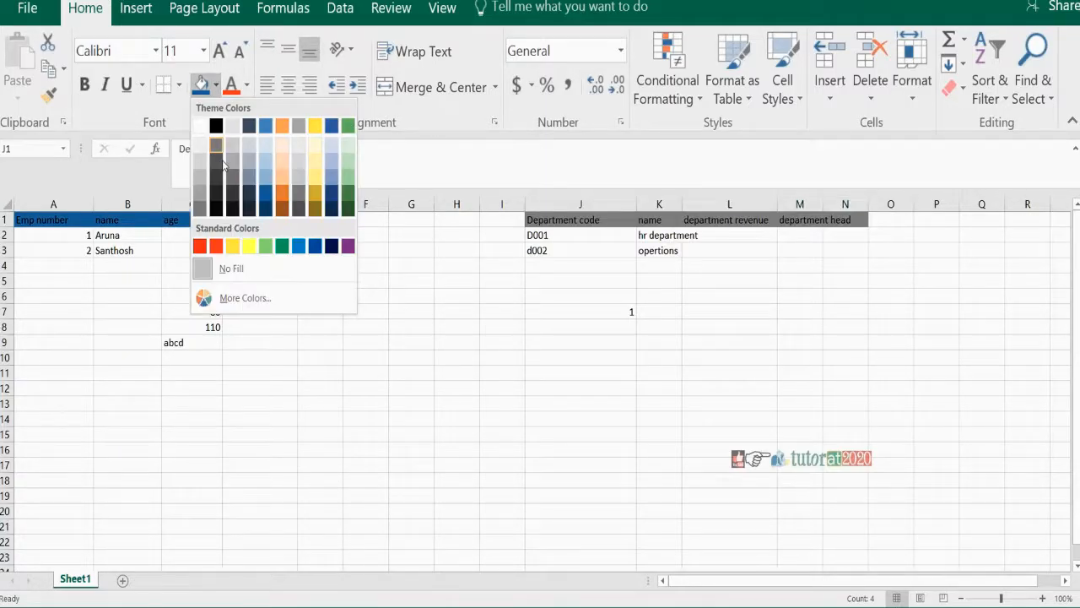
pyautogui.click(317, 122)
pyautogui.click(361, 371)
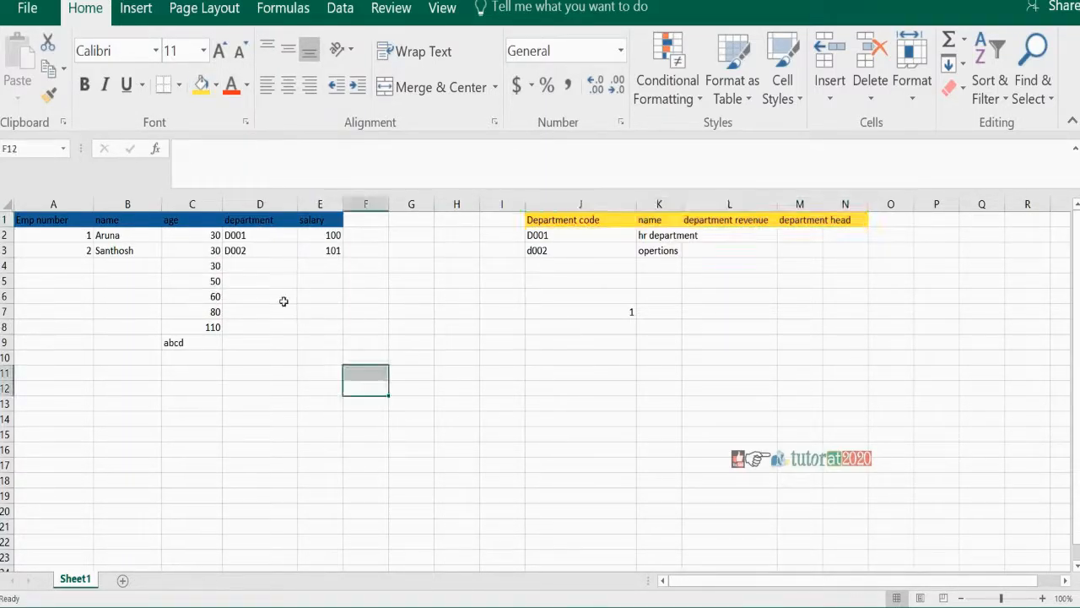
# Step: Examine how the first employee's name and department code relate to the department table's code, name and department head columns
pyautogui.click(287, 223)
pyautogui.click(668, 227)
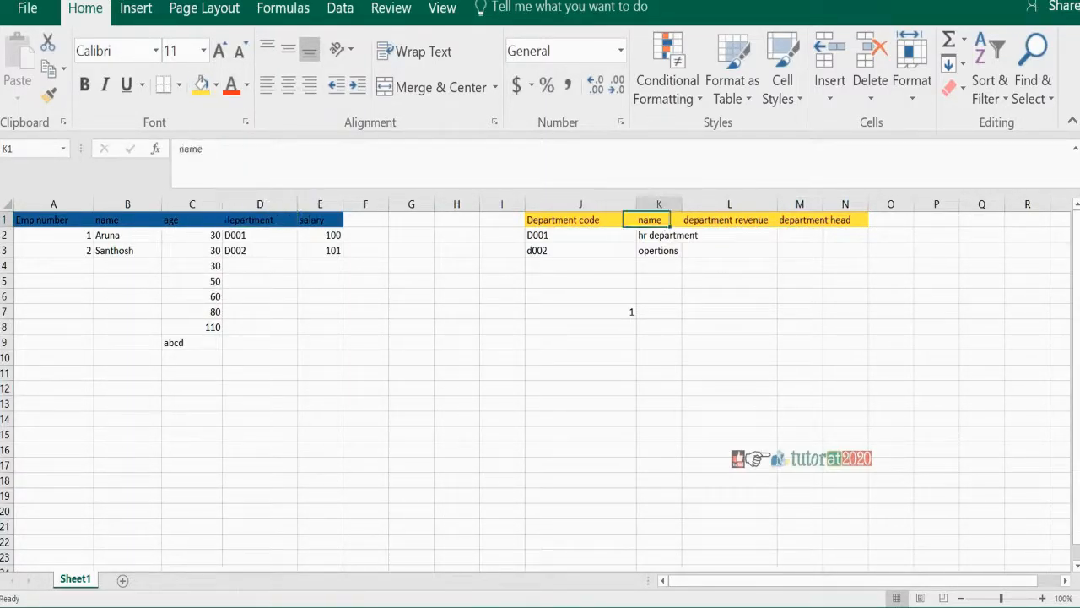
pyautogui.click(94, 238)
pyautogui.click(648, 252)
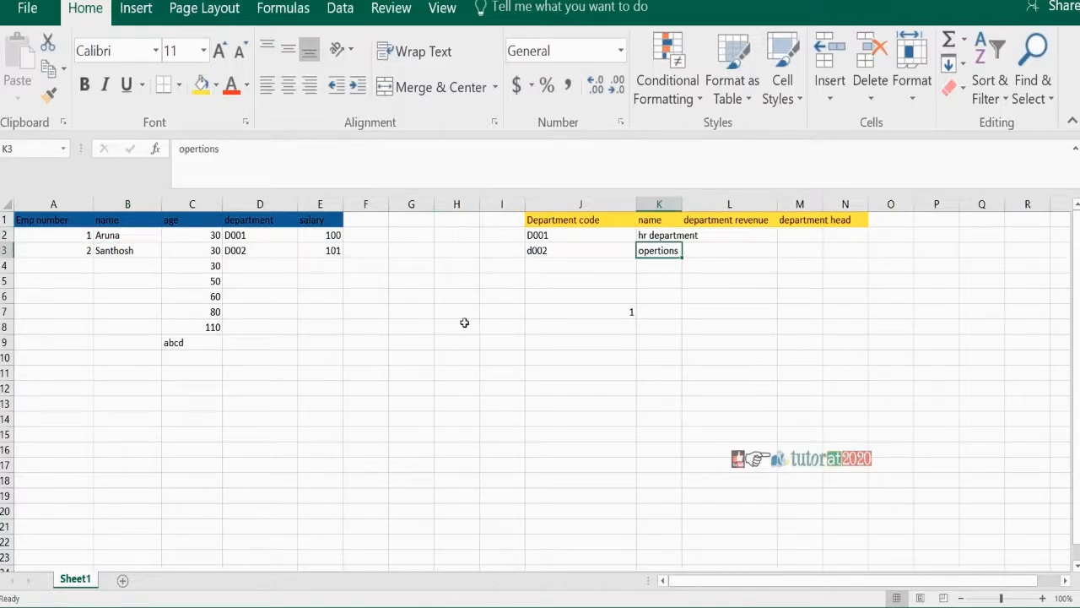
pyautogui.click(815, 236)
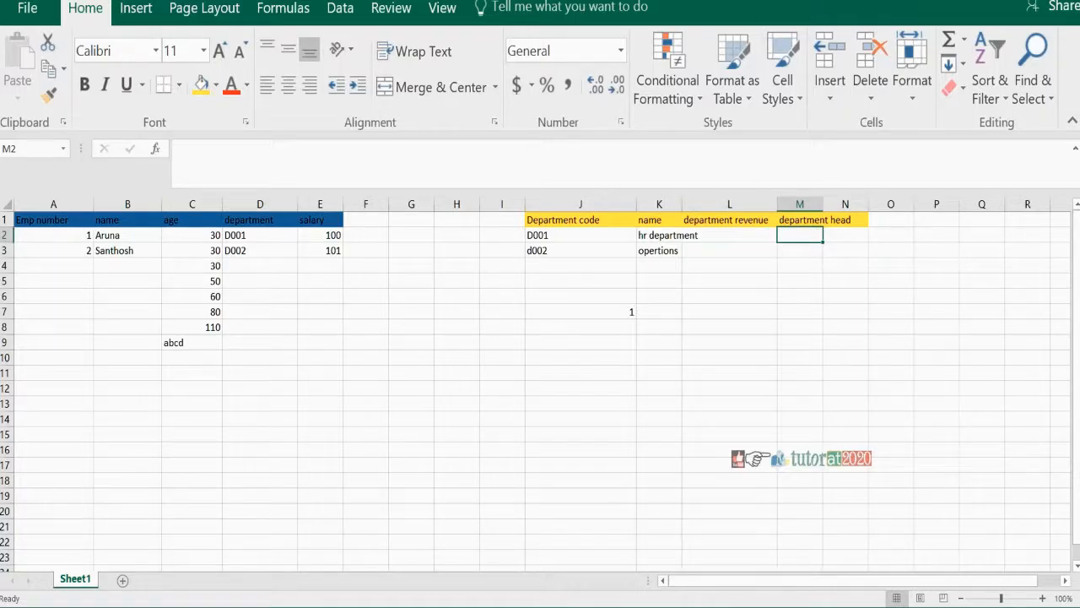
pyautogui.click(134, 237)
pyautogui.click(491, 374)
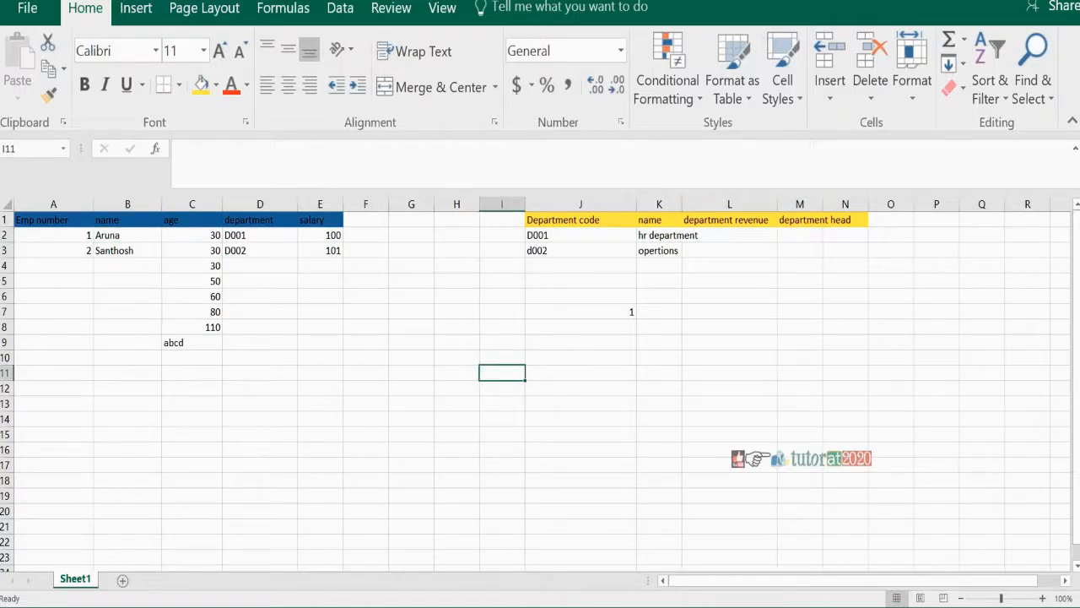
pyautogui.click(101, 238)
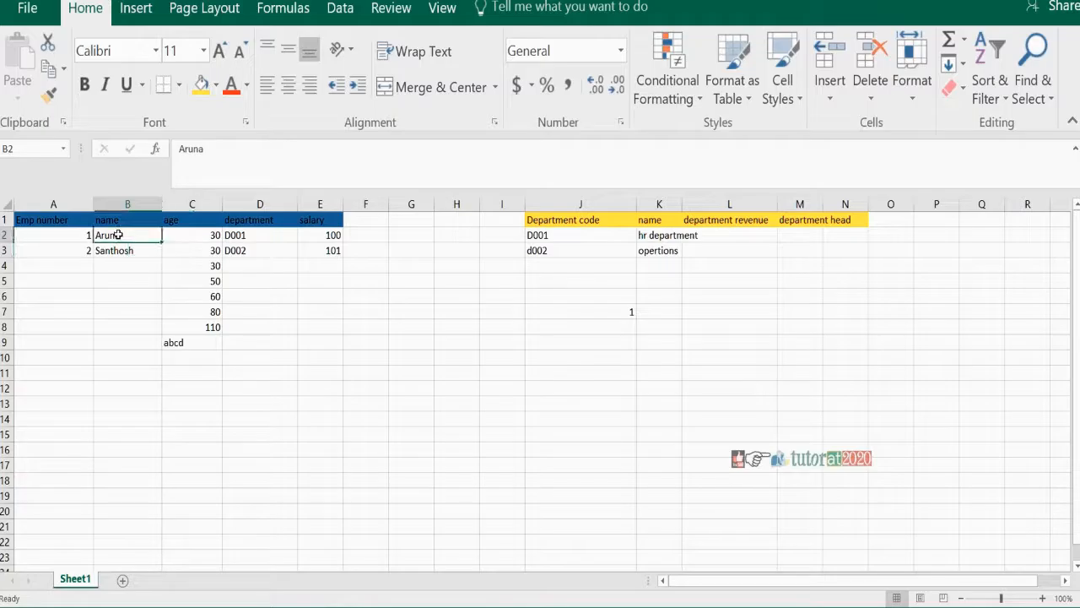
pyautogui.click(242, 235)
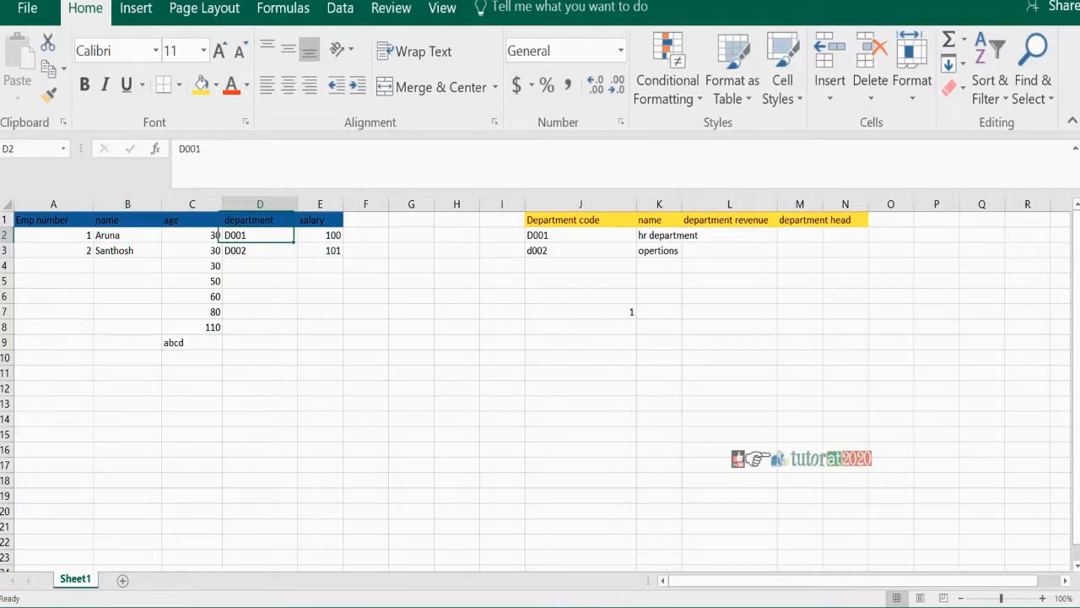
pyautogui.click(594, 235)
pyautogui.click(818, 234)
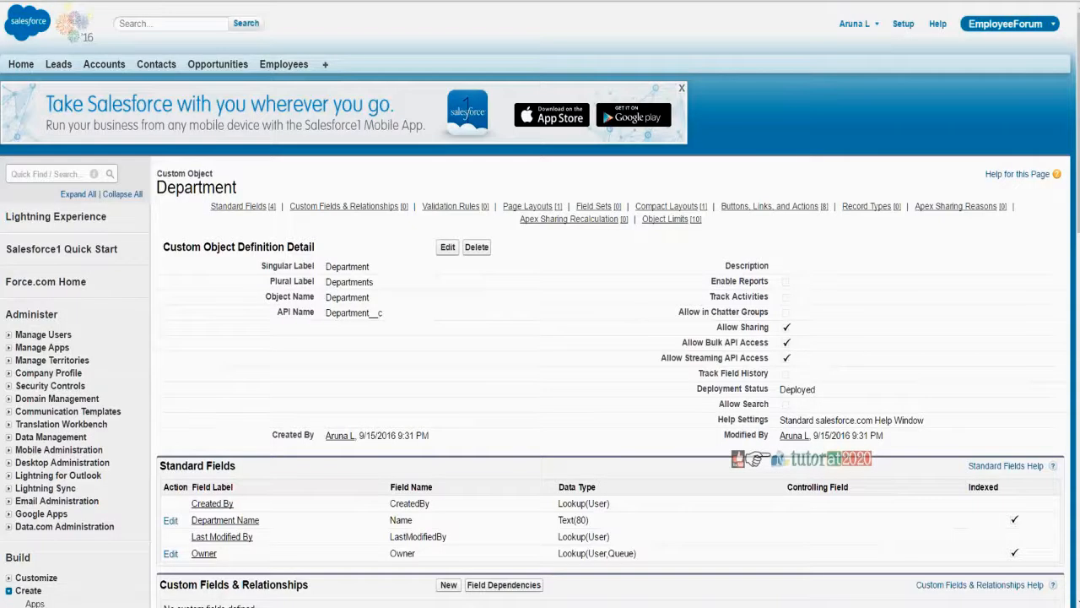
# Step: Start a new custom field on the Salesforce Department object with the Auto Number data type and proceed to its details
pyautogui.hotkey('alt', 'Tab')
pyautogui.hotkey('alt', 'Tab')
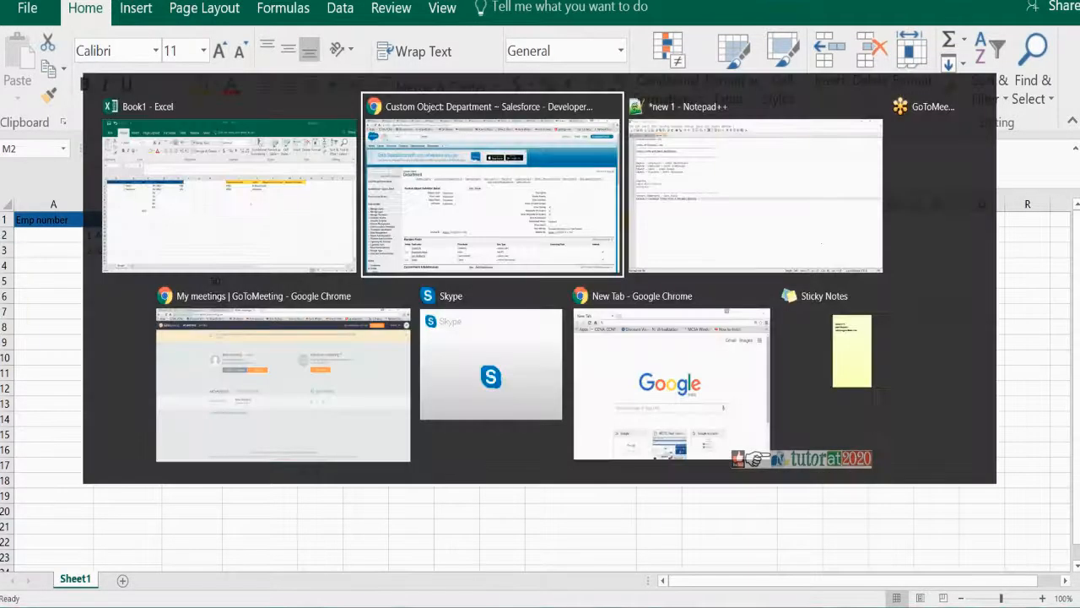
pyautogui.moveTo(770, 206)
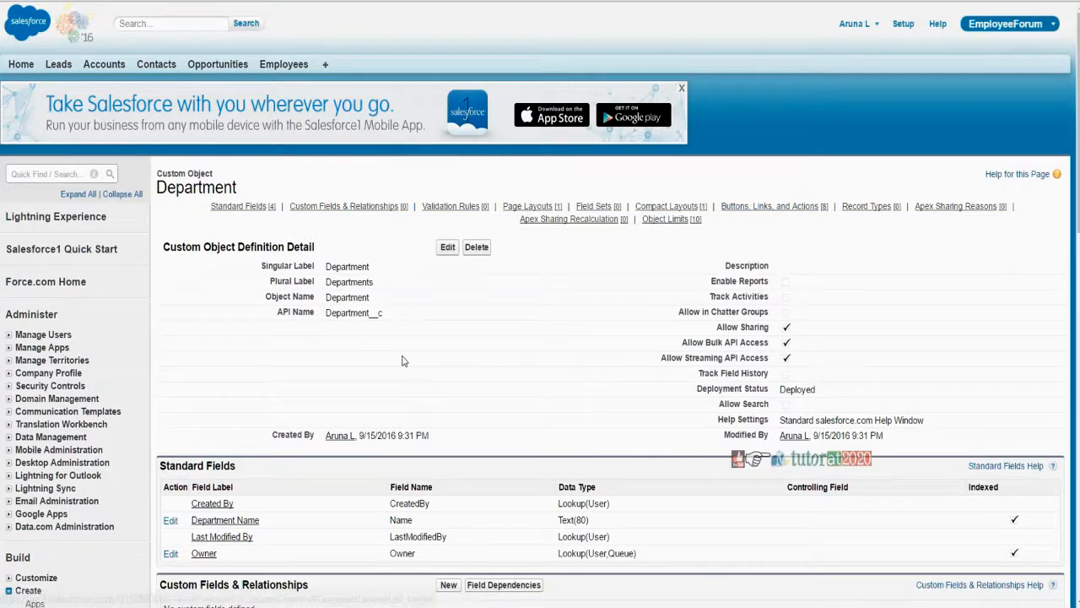
pyautogui.scroll(-3, 401, 361)
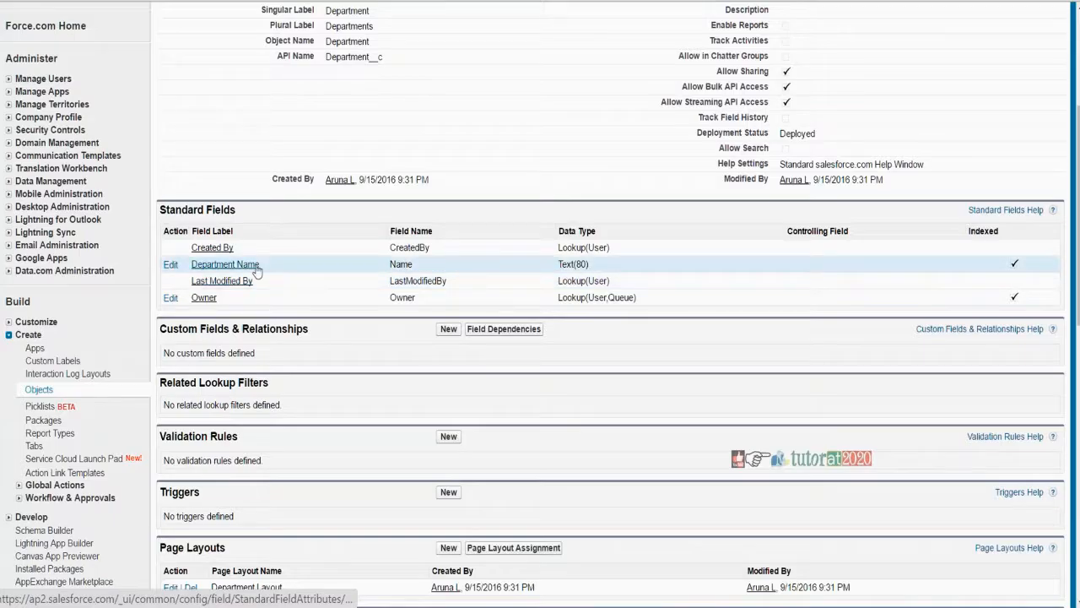
pyautogui.click(447, 330)
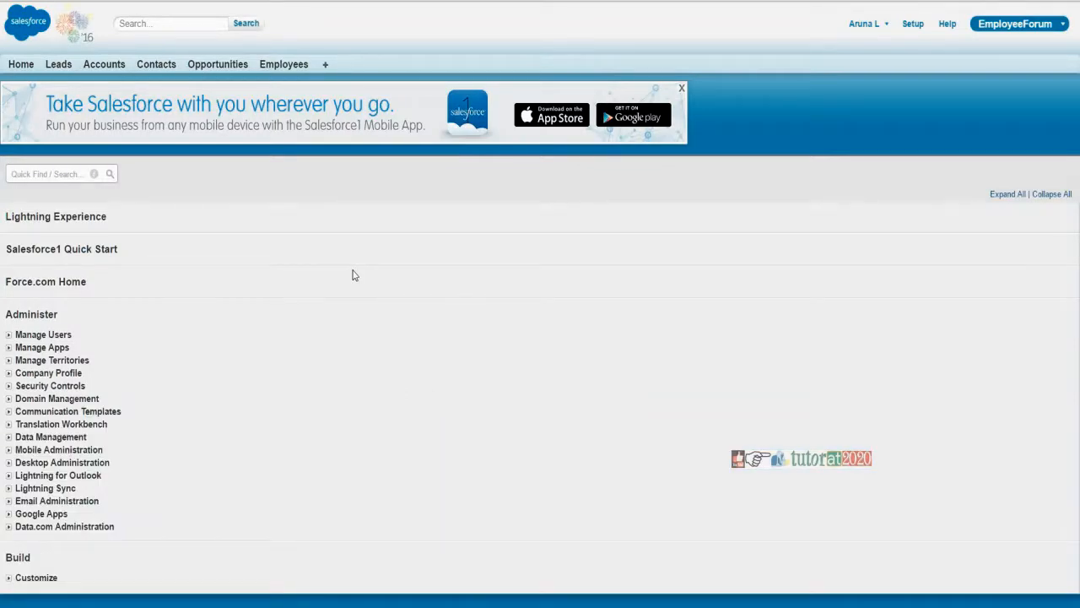
pyautogui.scroll(-2, 353, 275)
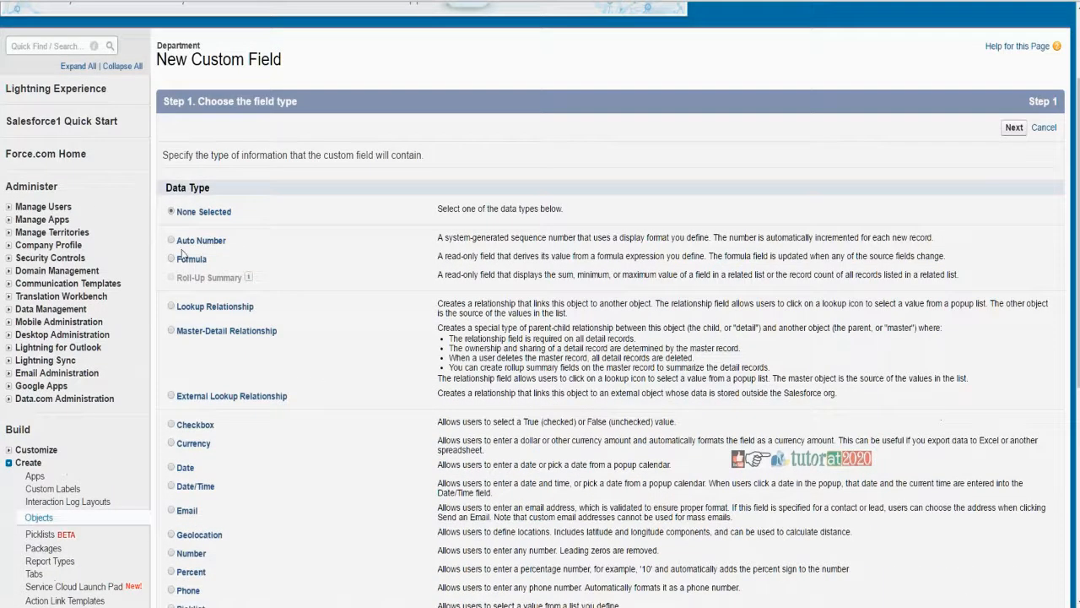
pyautogui.click(171, 240)
pyautogui.scroll(-5, 473, 268)
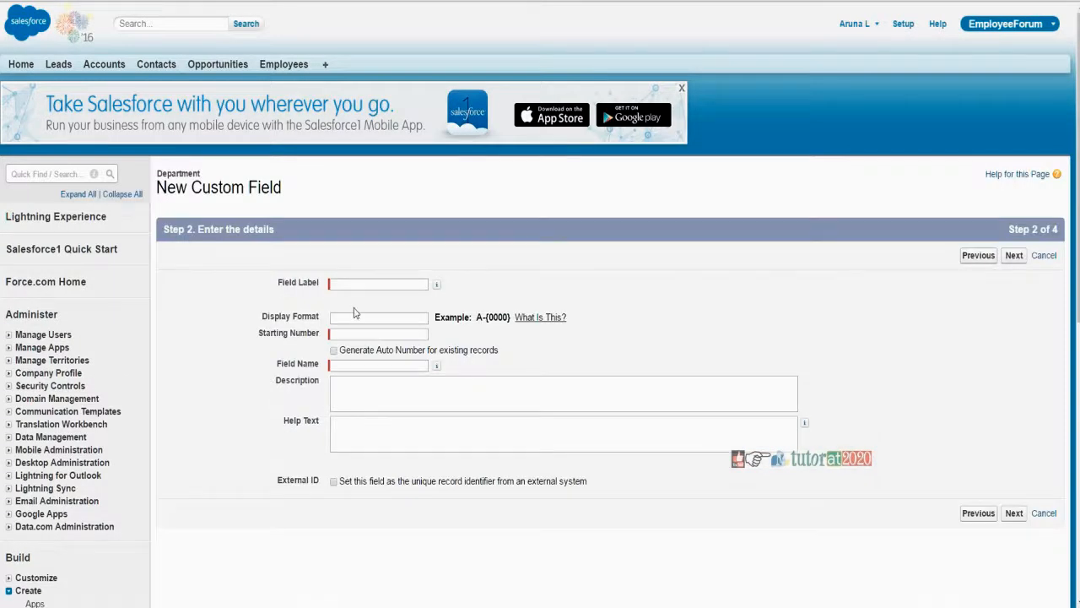
# Step: Label the field Department code, enter the display format D-{000) and starting number 1, and submit the details
pyautogui.click(351, 283)
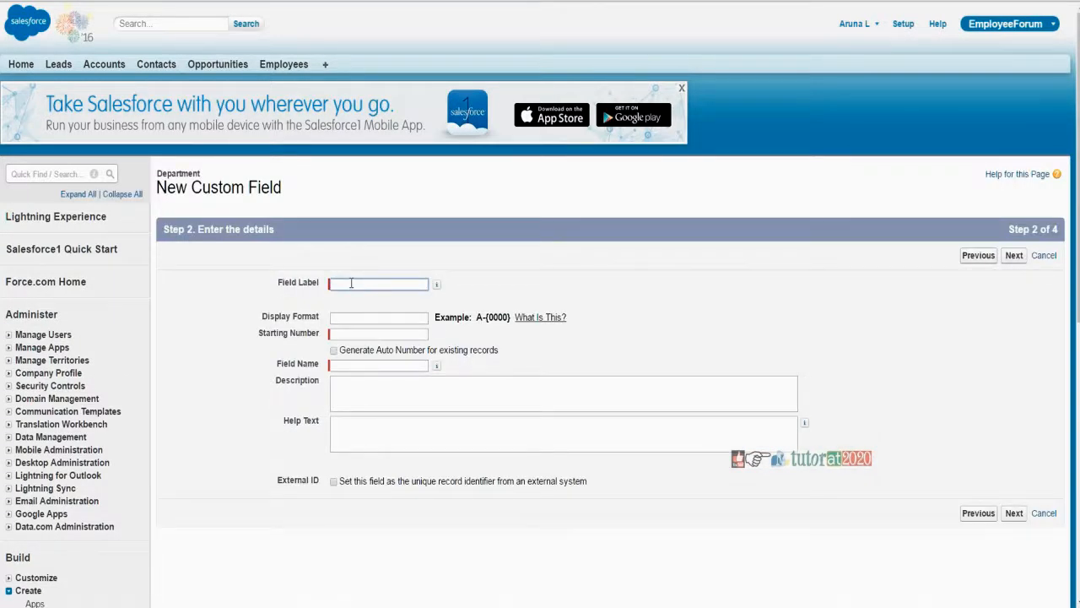
pyautogui.write('Depar')
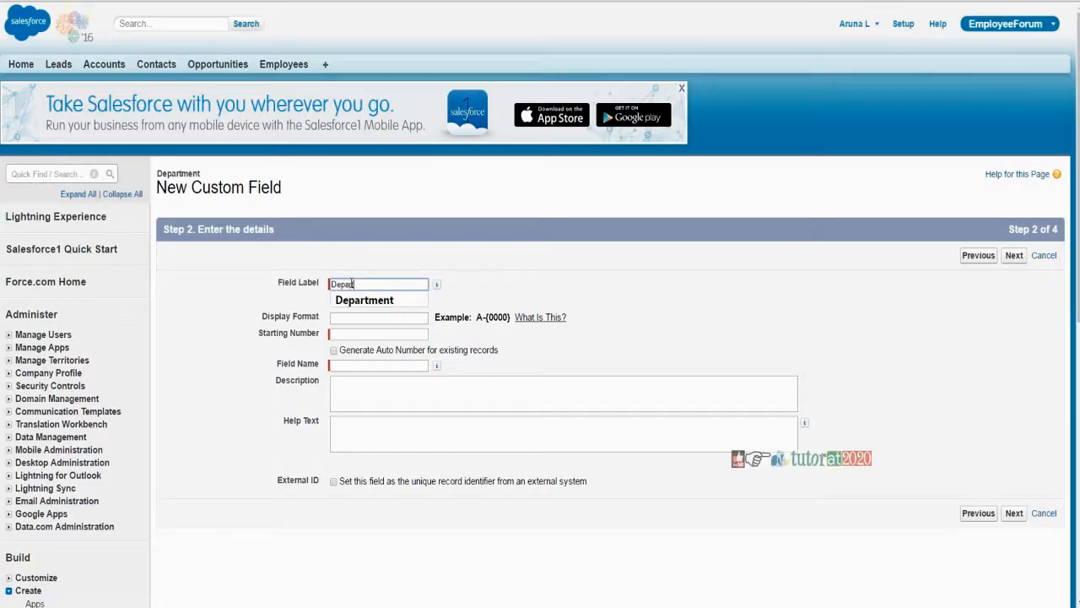
pyautogui.write('tment code')
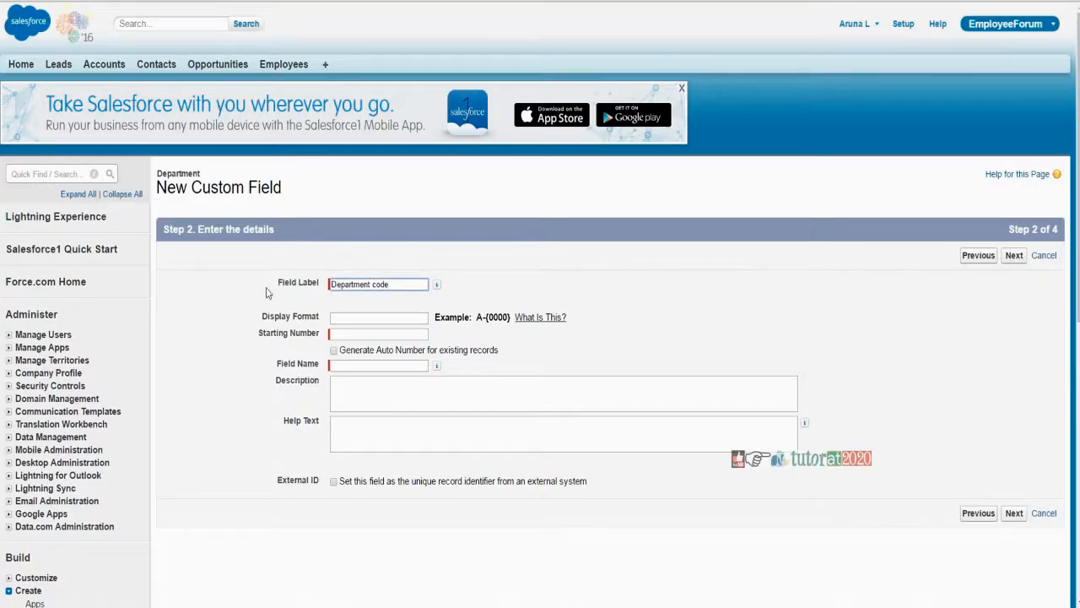
pyautogui.click(354, 319)
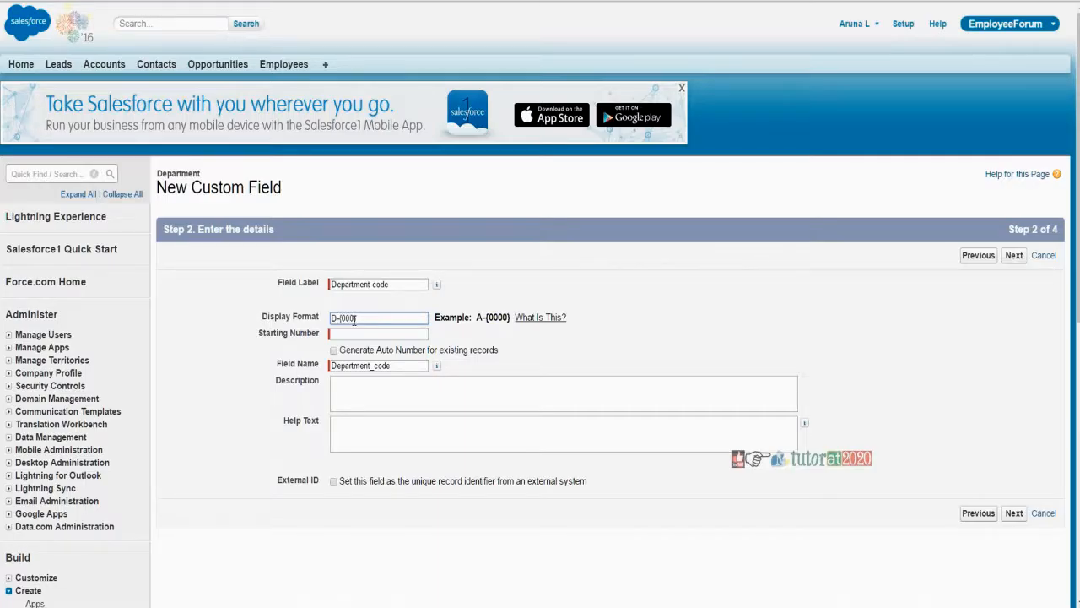
pyautogui.click(355, 335)
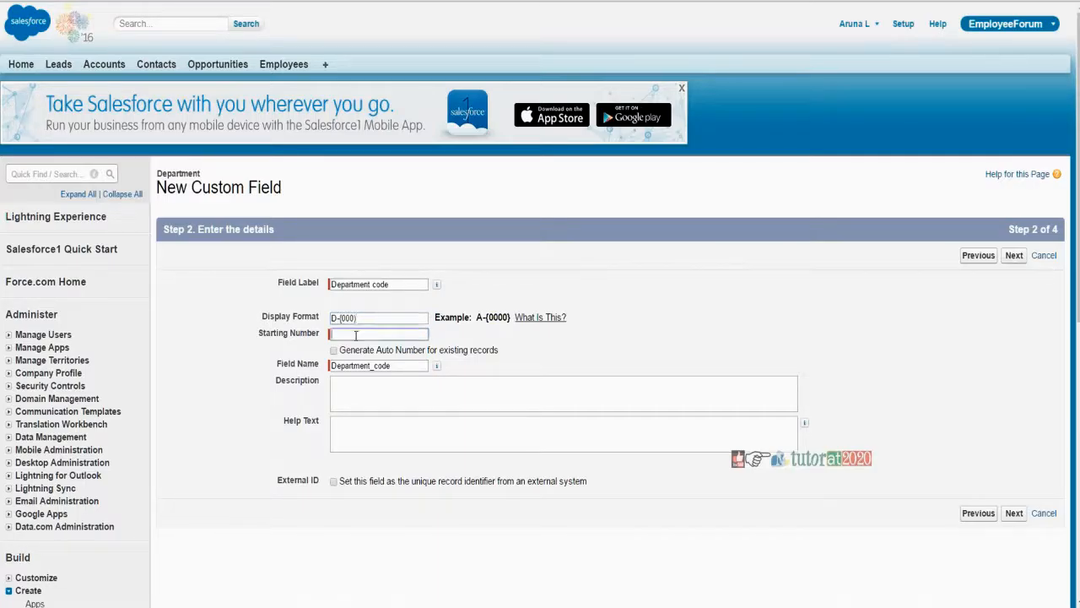
pyautogui.click(358, 391)
pyautogui.click(354, 441)
pyautogui.click(1015, 255)
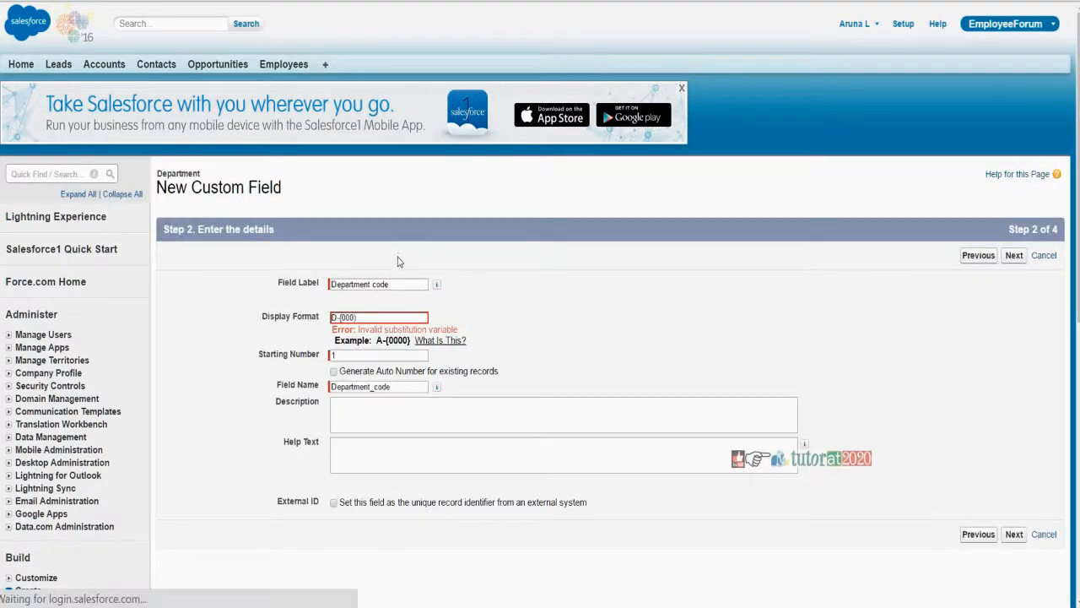
# Step: Correct the auto number display format to D-{000} and proceed to field-level security
pyautogui.click(374, 318)
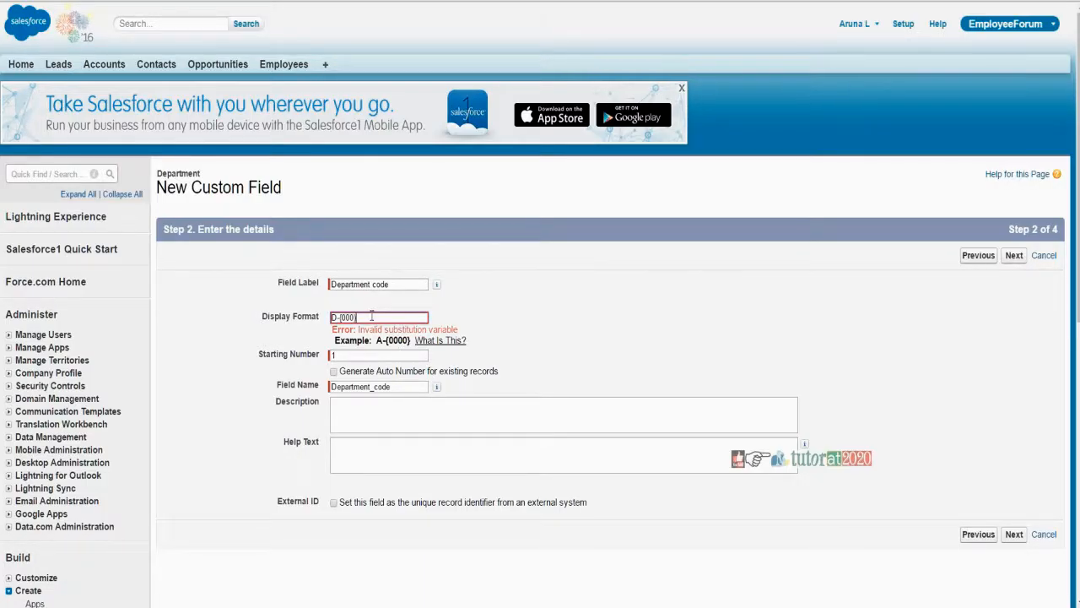
pyautogui.click(398, 317)
pyautogui.press('BackSpace')
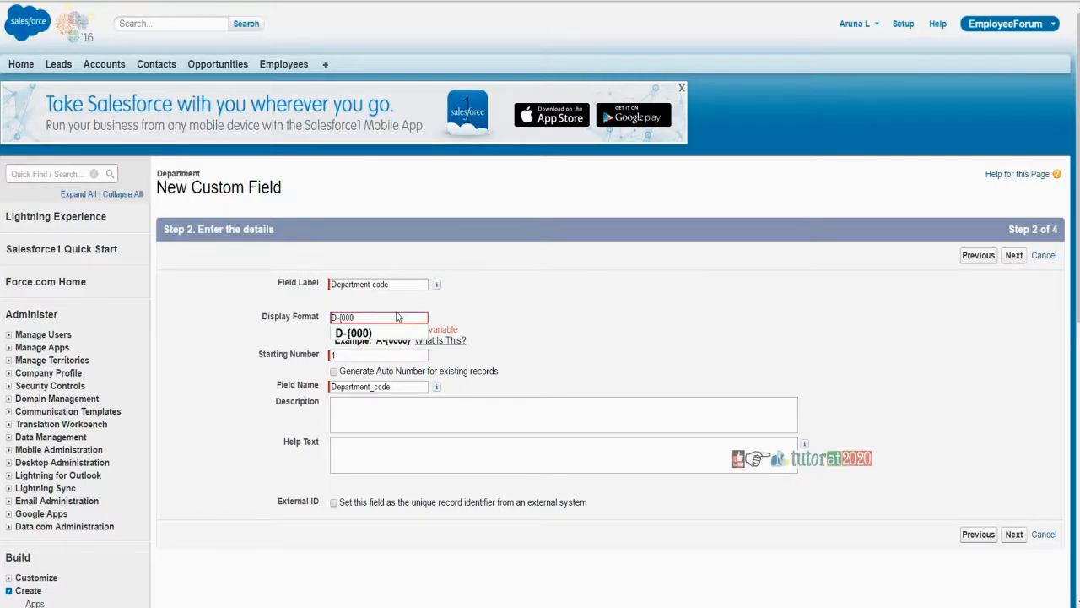
pyautogui.write('}')
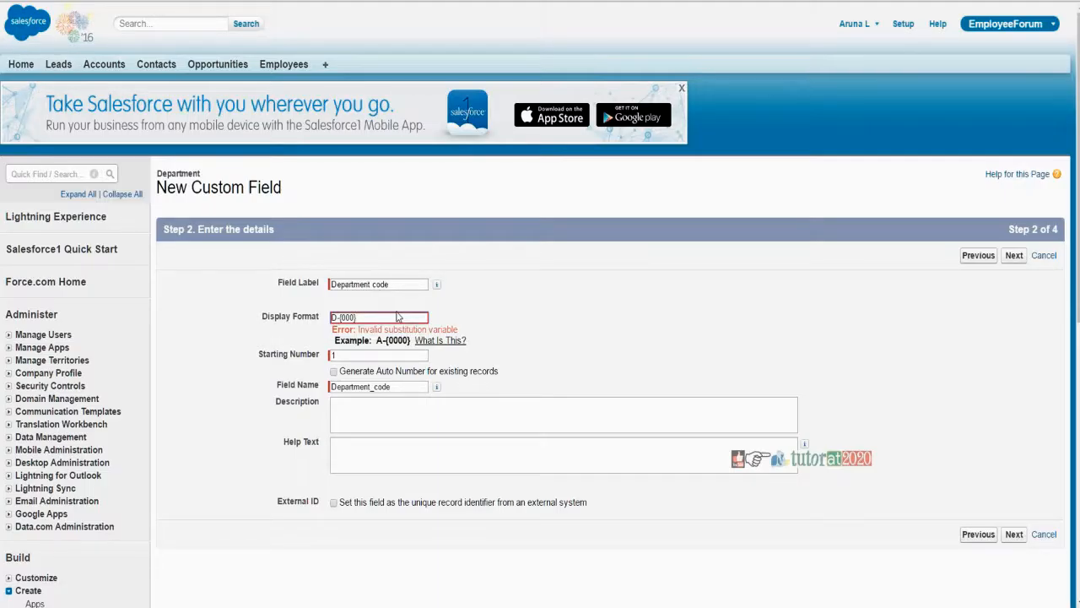
pyautogui.click(1013, 535)
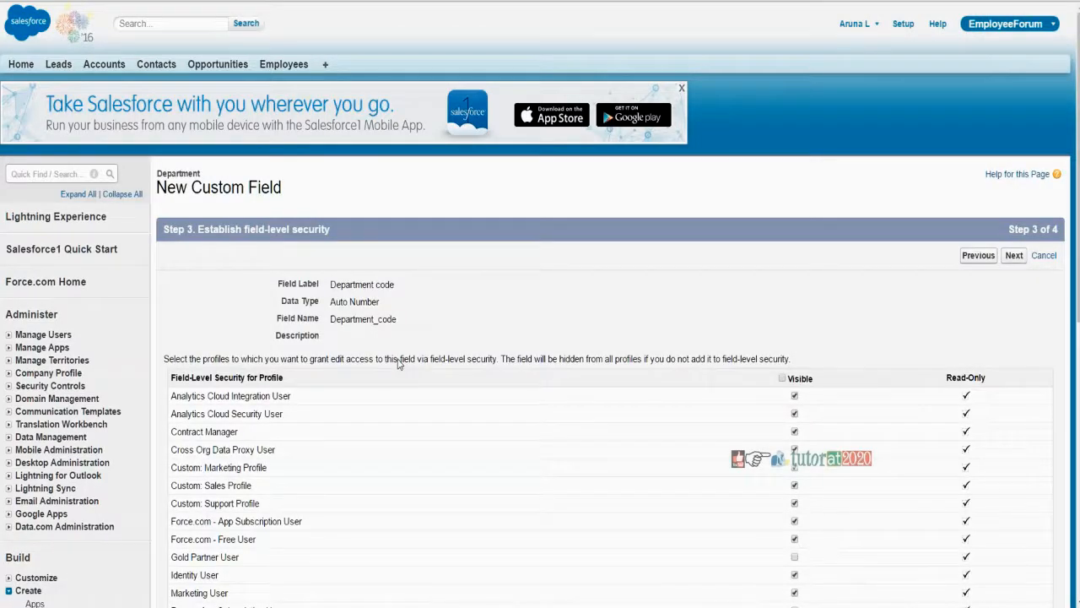
# Step: Make the Department code field visible to all profiles, keep it on the Department Layout and save the field
pyautogui.scroll(-2, 958, 155)
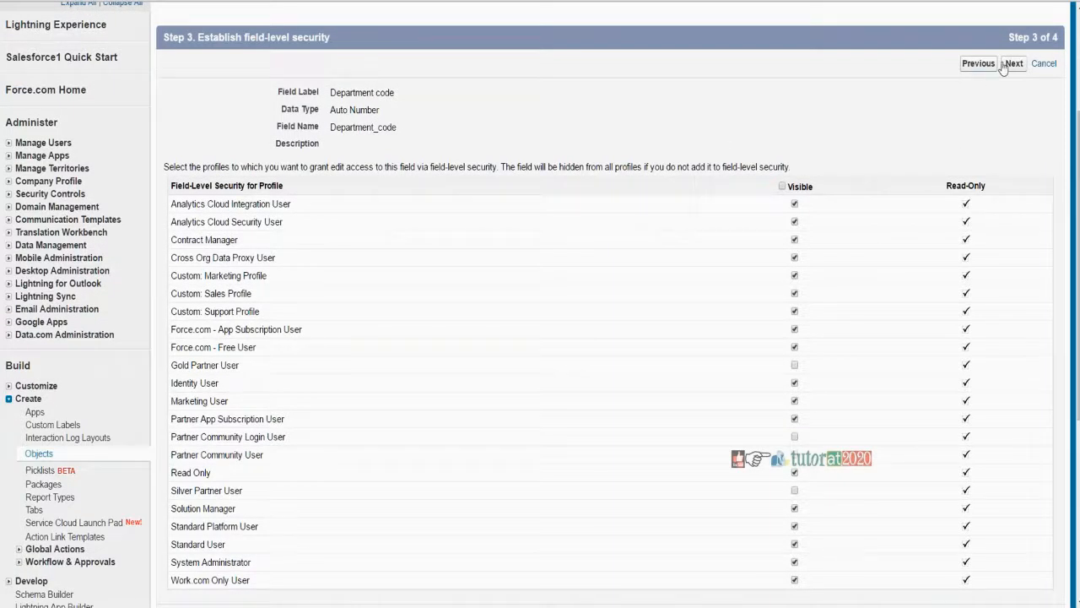
pyautogui.click(1006, 65)
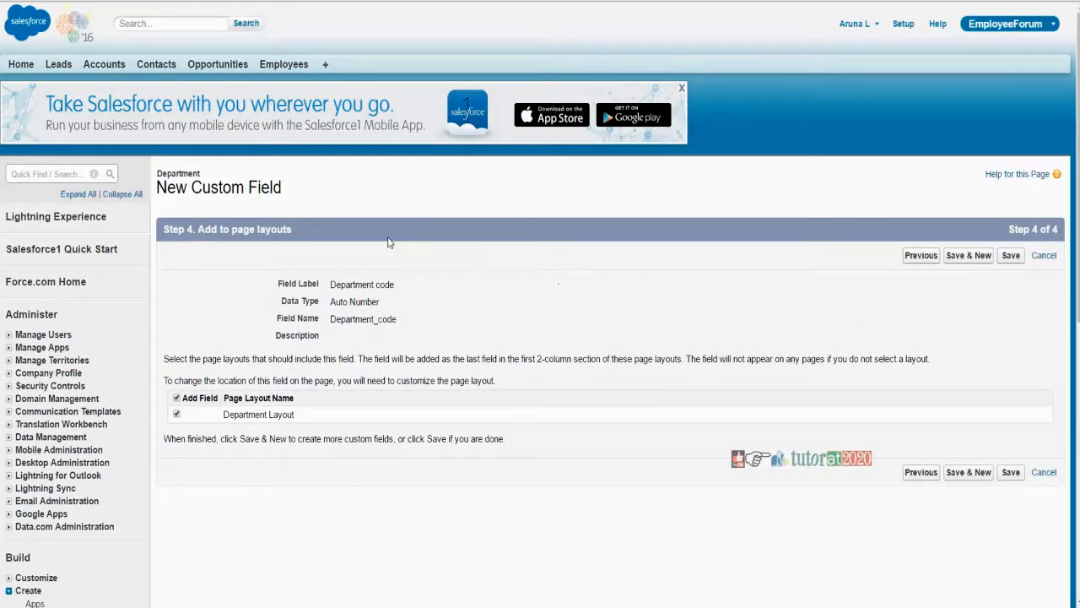
pyautogui.click(921, 255)
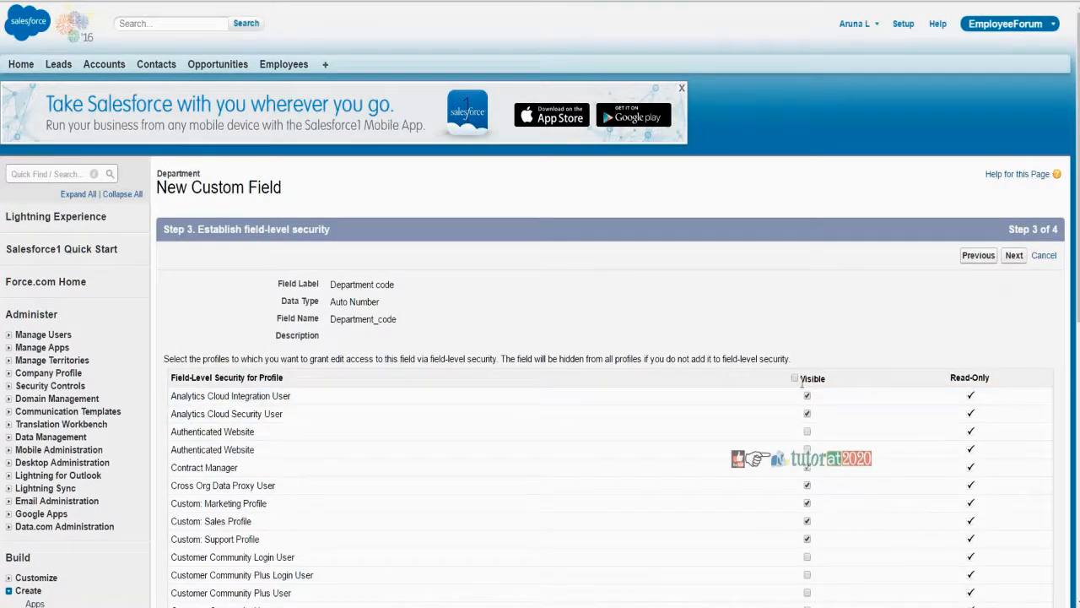
pyautogui.click(794, 378)
pyautogui.click(1014, 255)
pyautogui.scroll(-1, 823, 501)
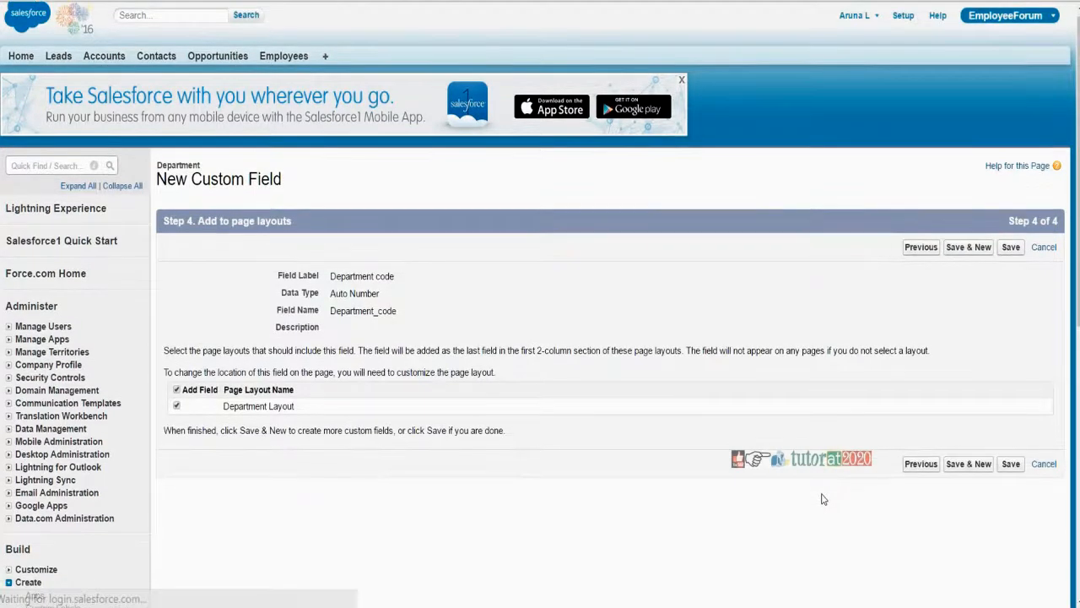
pyautogui.click(1017, 412)
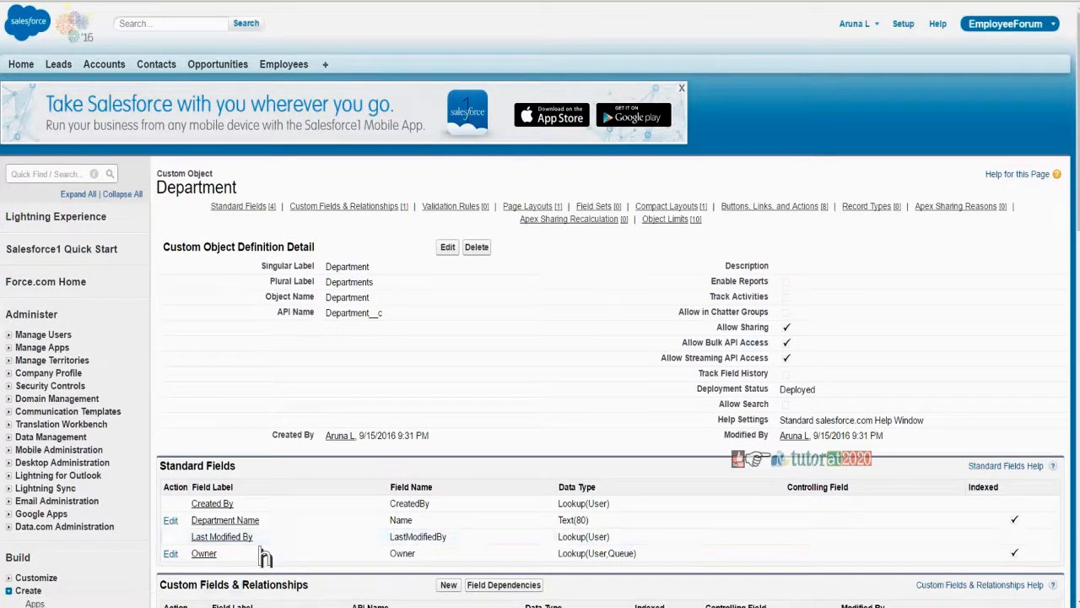
# Step: Examine the Department object's definition details, standard fields and custom fields
pyautogui.scroll(-8, 329, 404)
pyautogui.scroll(8, 329, 404)
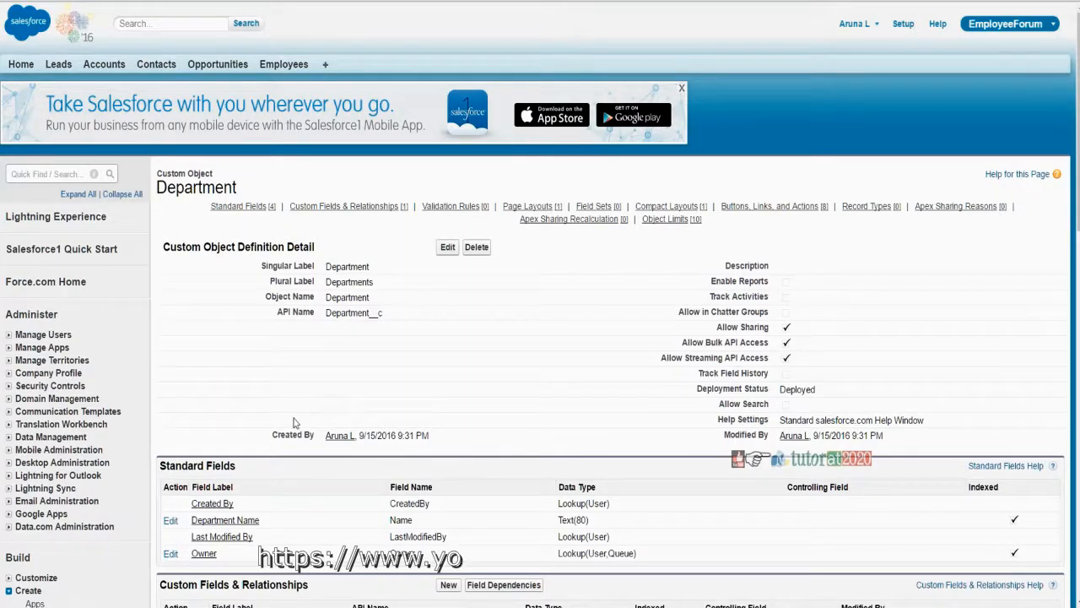
pyautogui.scroll(-3, 295, 422)
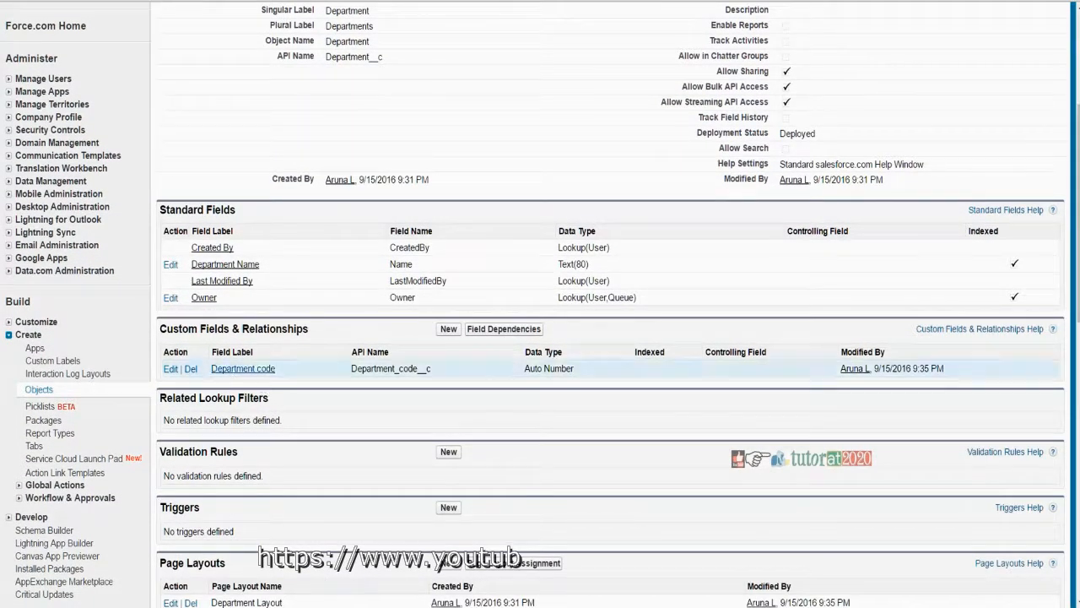
pyautogui.scroll(3, 422, 423)
pyautogui.scroll(-3, 422, 423)
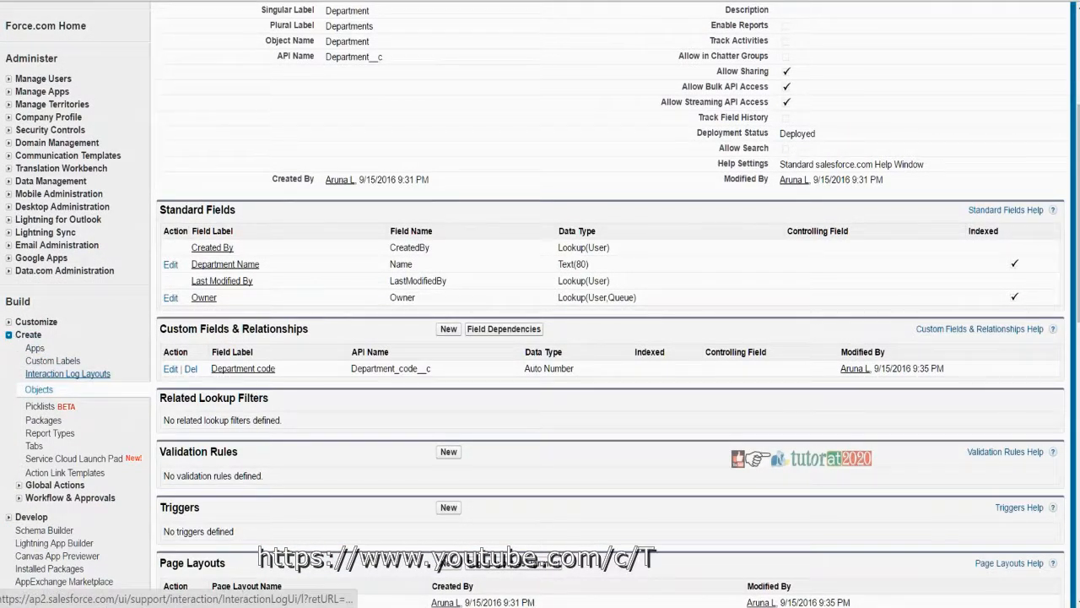
pyautogui.click(8, 334)
pyautogui.click(9, 321)
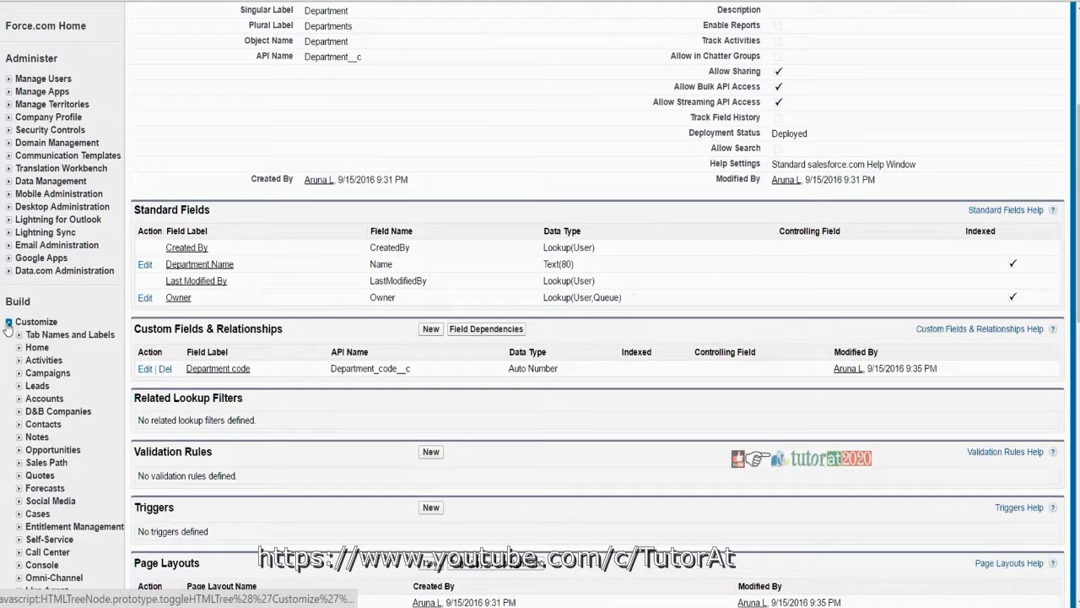
pyautogui.click(70, 334)
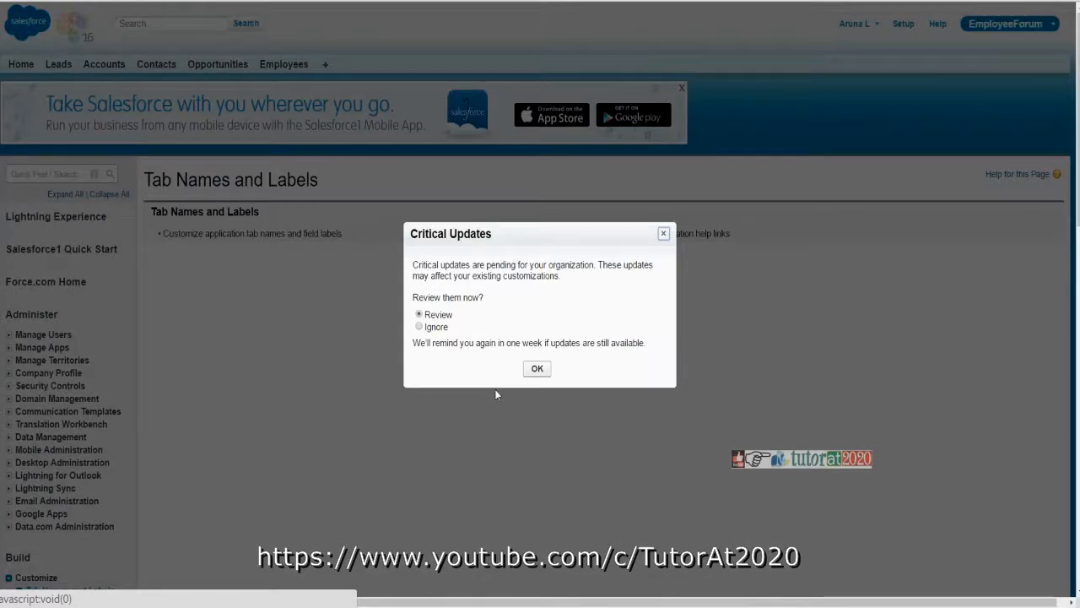
pyautogui.click(537, 369)
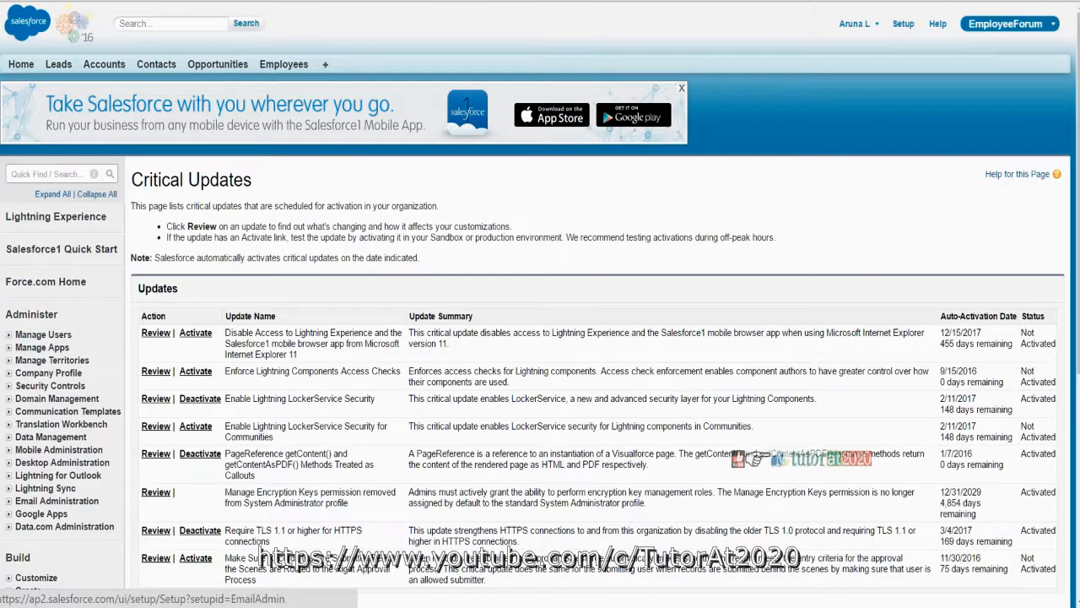
pyautogui.scroll(-2, 15, 506)
pyautogui.click(8, 450)
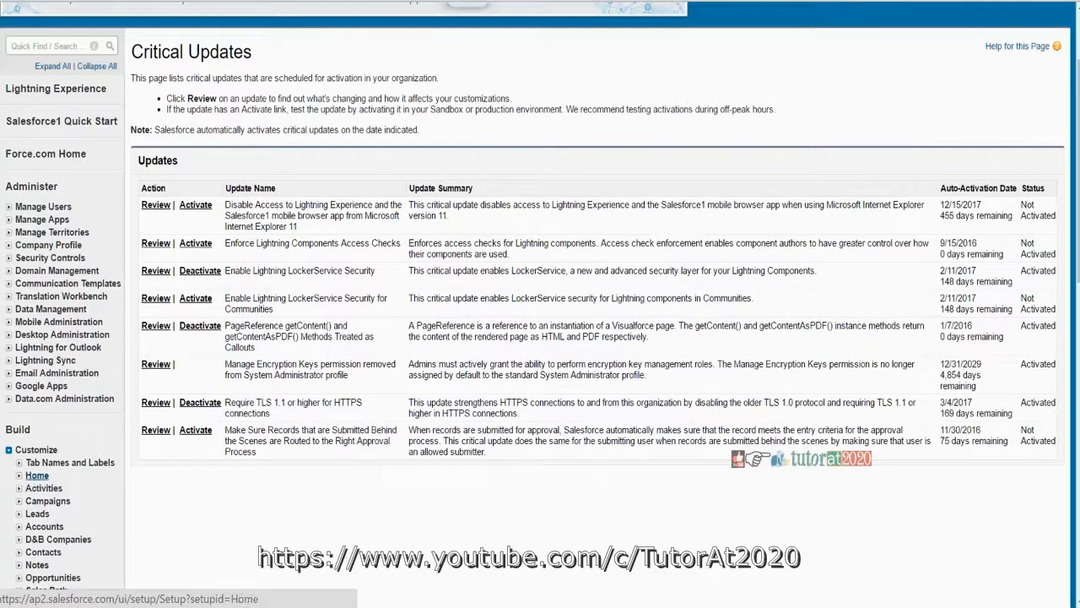
pyautogui.click(19, 464)
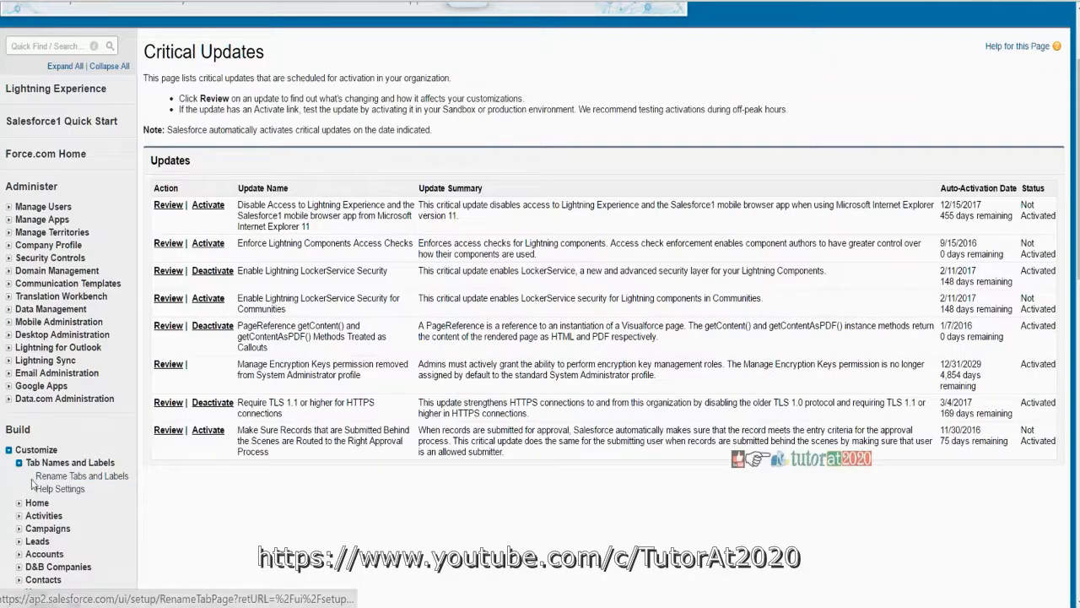
pyautogui.scroll(-1, 32, 483)
pyautogui.scroll(-1, 16, 540)
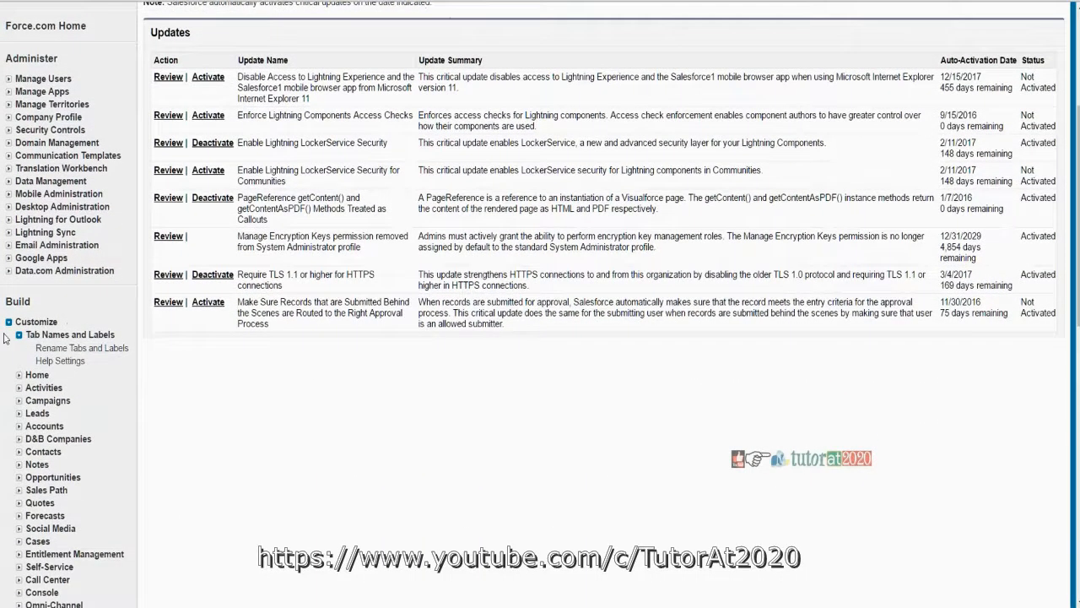
pyautogui.click(9, 322)
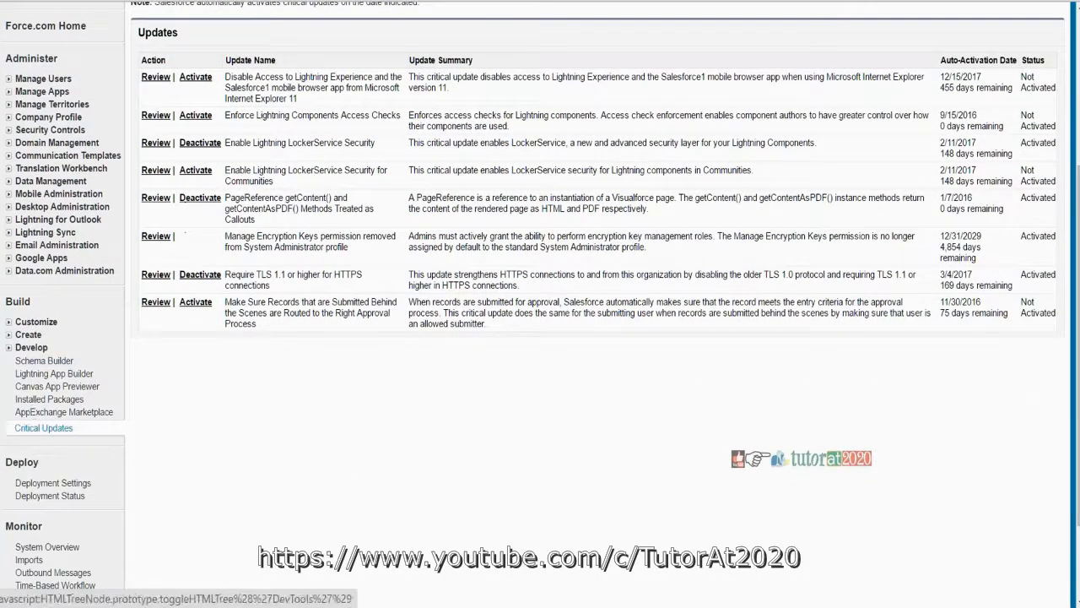
# Step: Start a new custom object tab for the Department object and choose the Airplane tab style
pyautogui.click(9, 334)
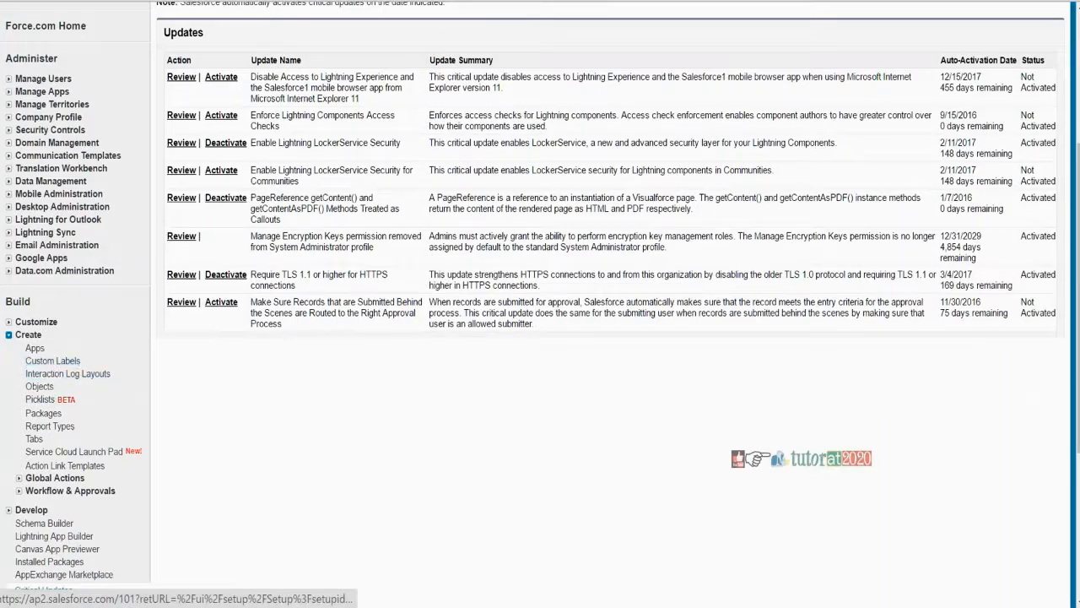
pyautogui.click(34, 439)
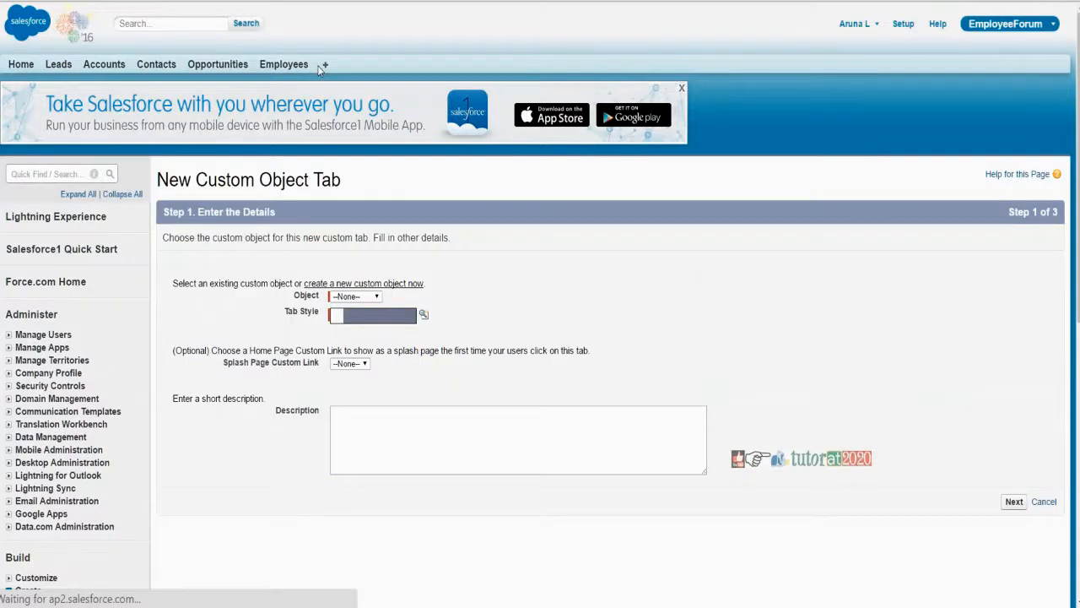
pyautogui.click(355, 296)
pyautogui.click(350, 319)
pyautogui.click(423, 316)
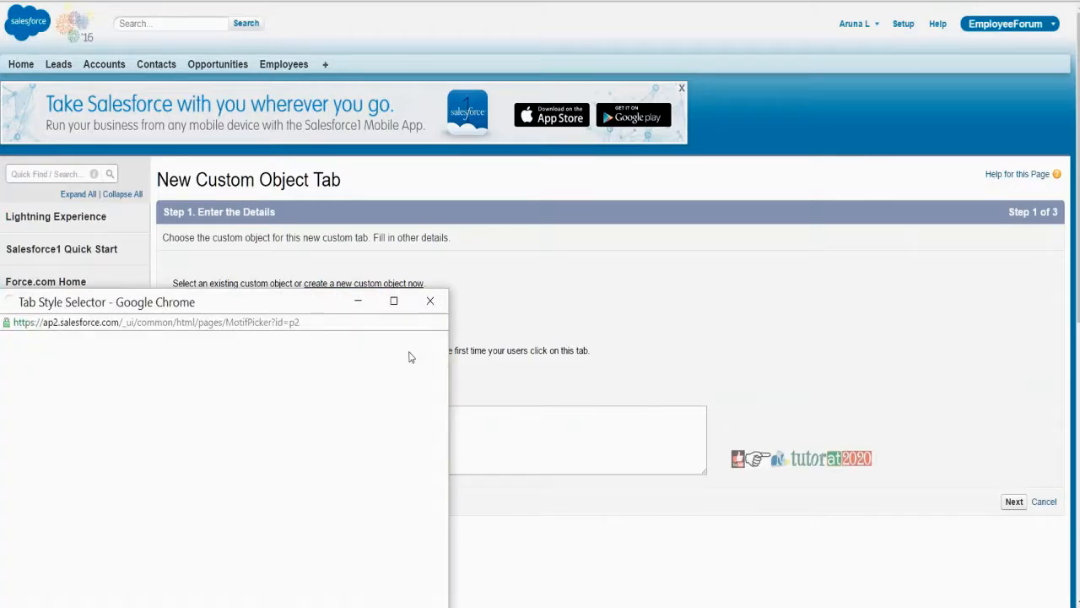
pyautogui.click(64, 381)
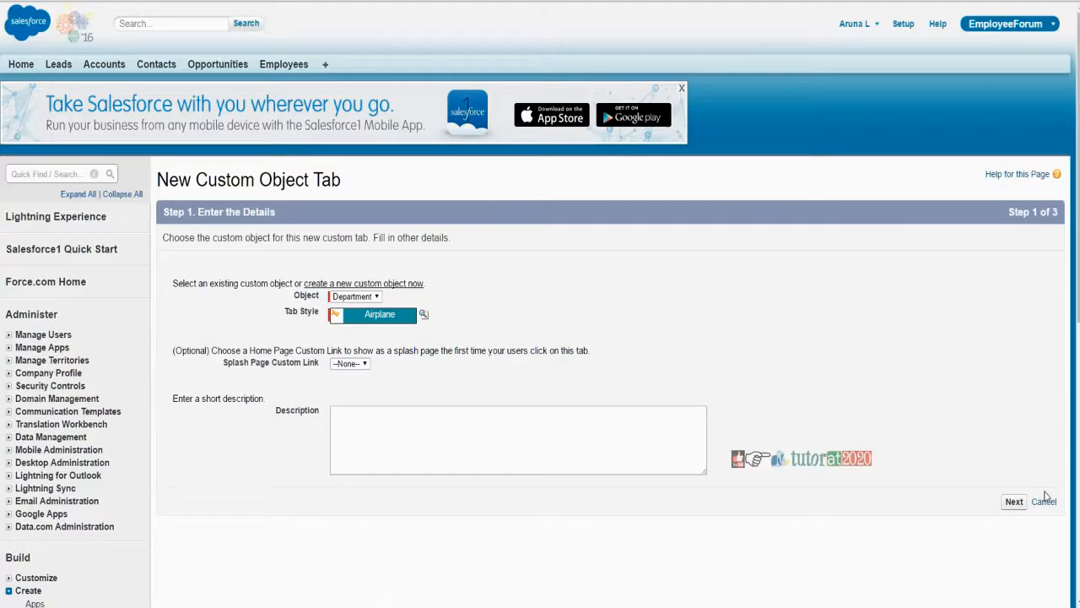
# Step: Make the Departments tab Default On for all profiles, include it in all custom apps and save it
pyautogui.click(1012, 502)
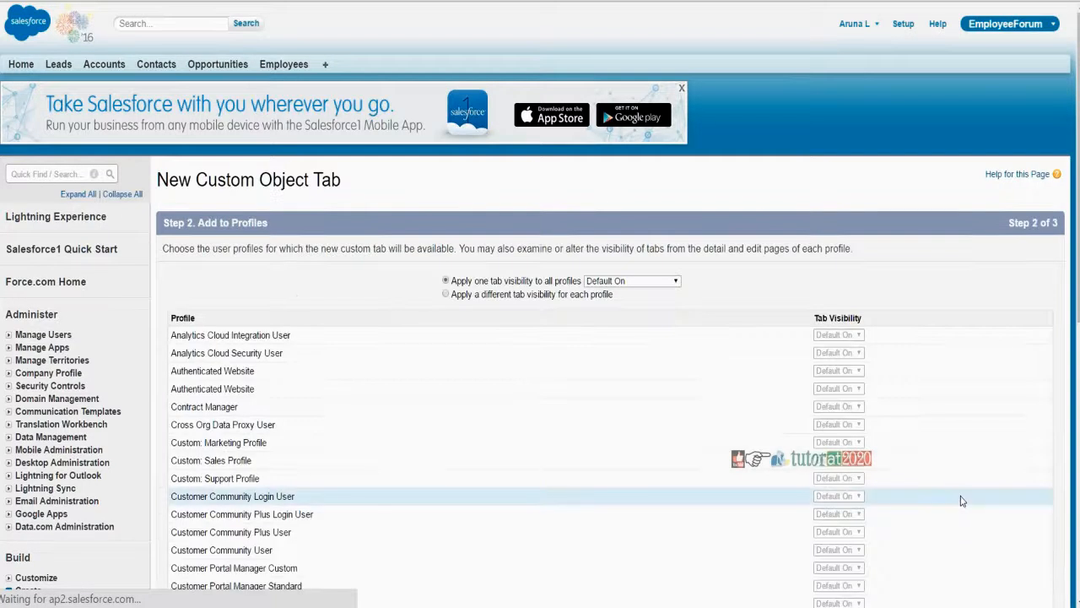
pyautogui.scroll(-5, 1044, 267)
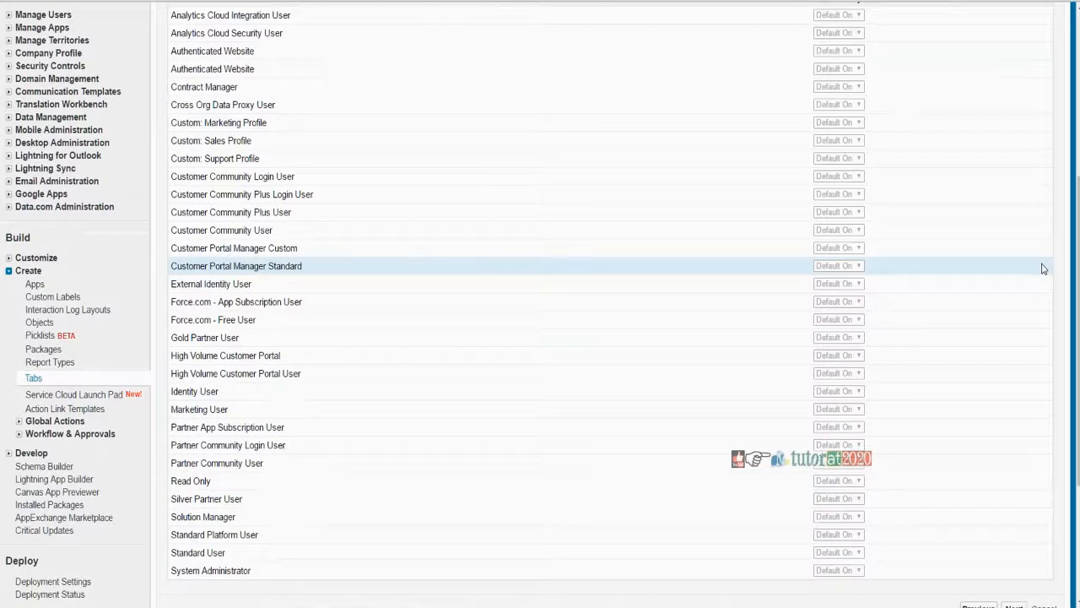
pyautogui.click(1013, 483)
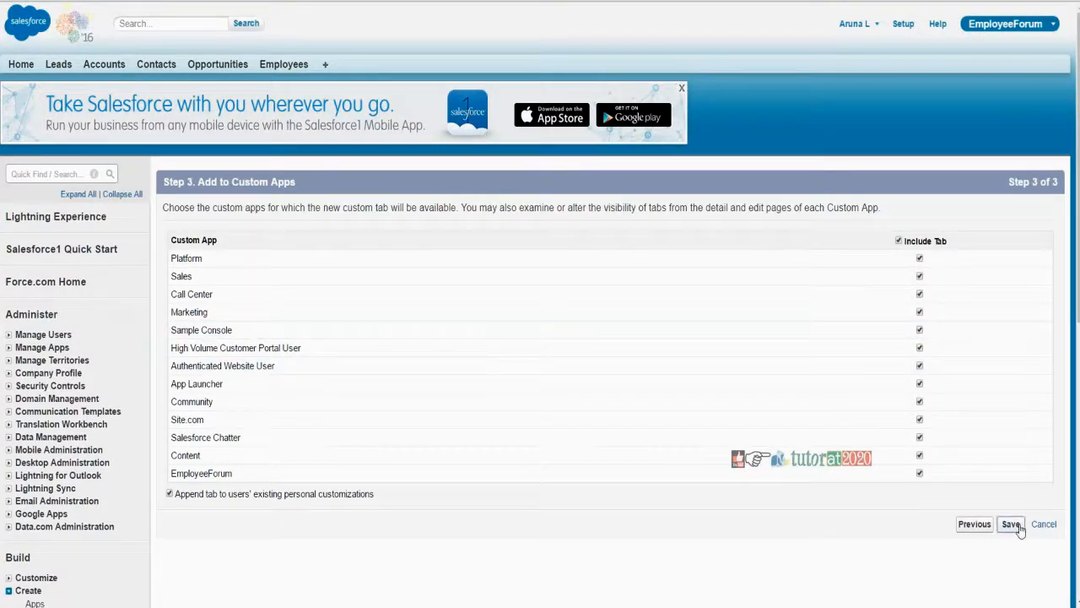
pyautogui.click(1011, 524)
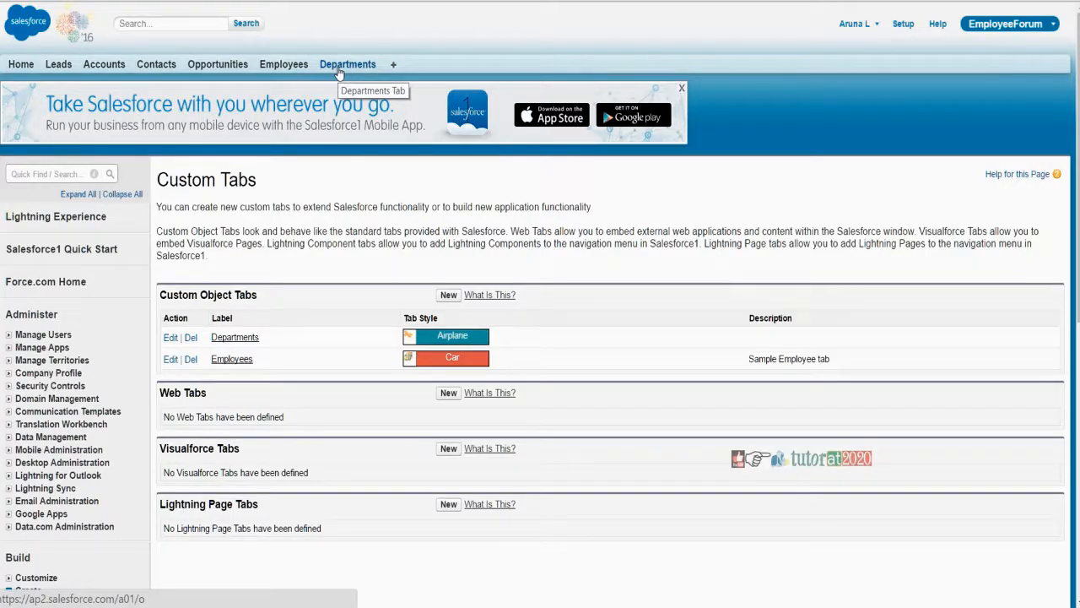
pyautogui.scroll(-3, 42, 540)
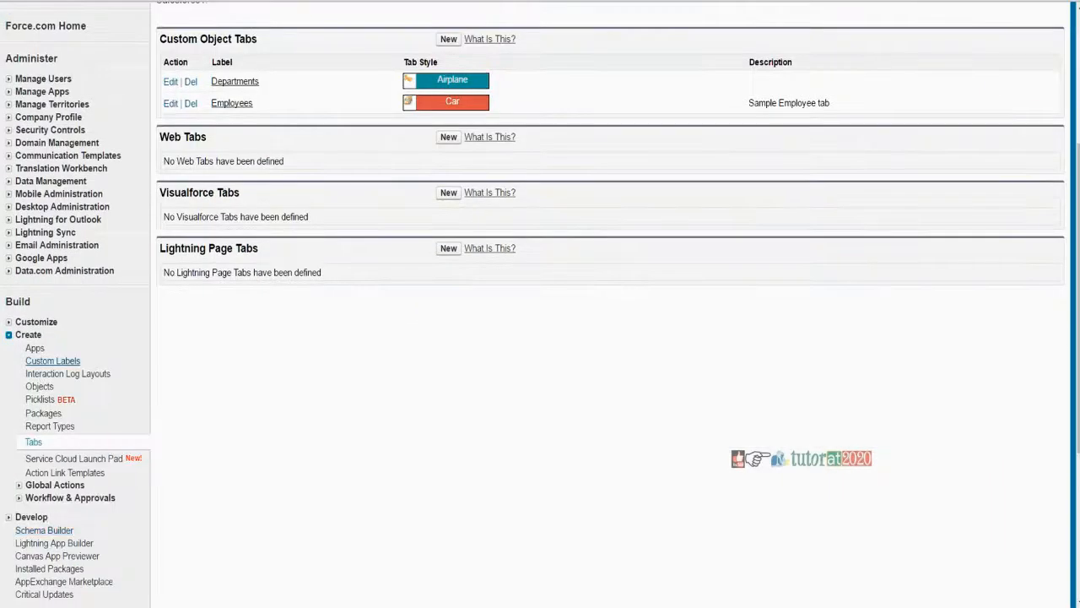
pyautogui.scroll(3, 241, 340)
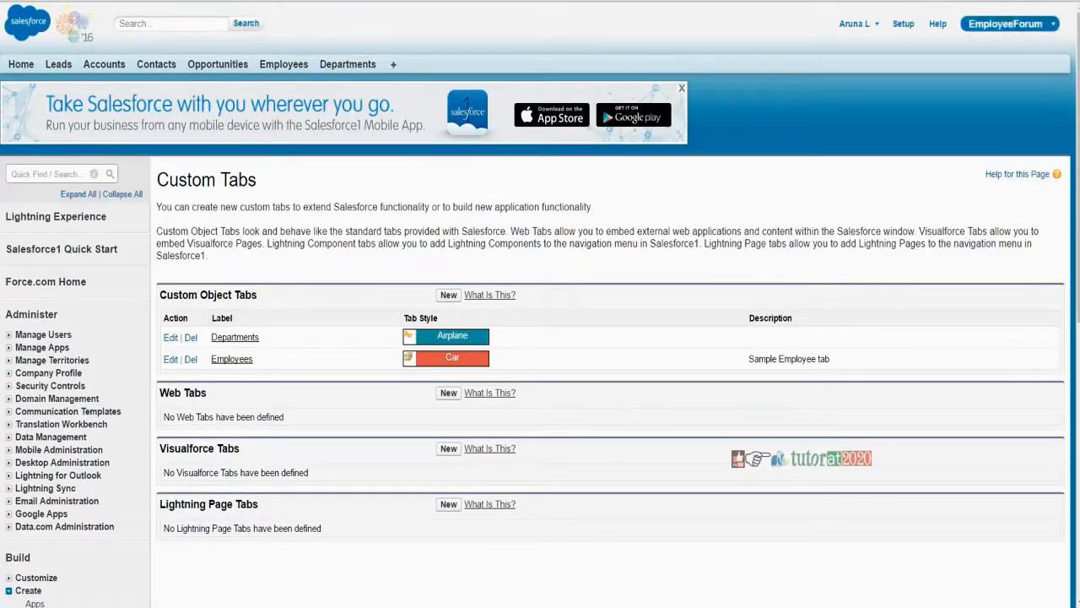
# Step: Create a department record named HR department, save it and check its Department code
pyautogui.click(340, 68)
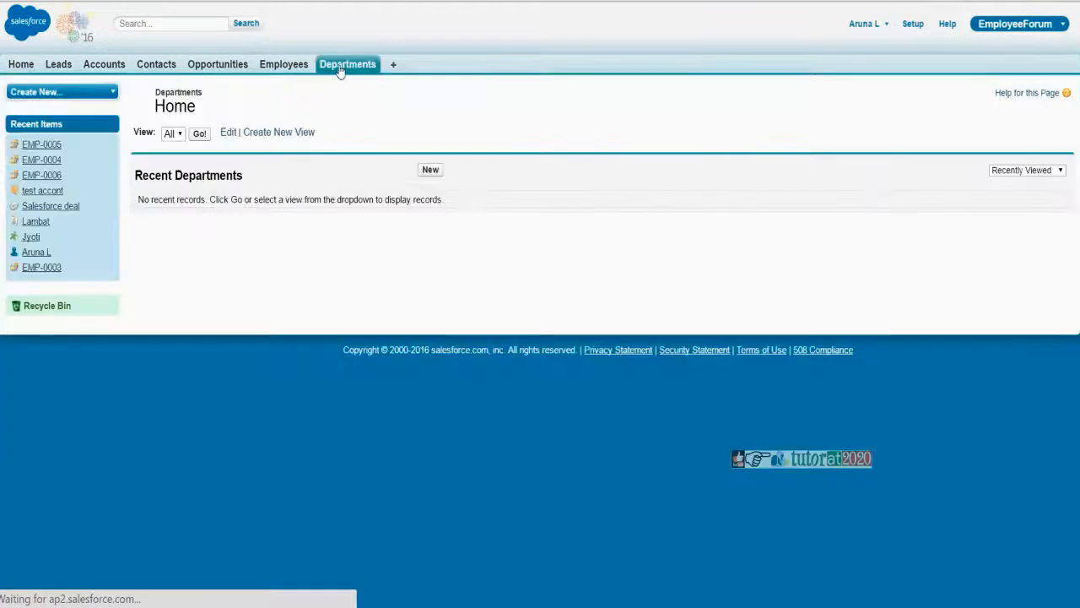
pyautogui.click(430, 170)
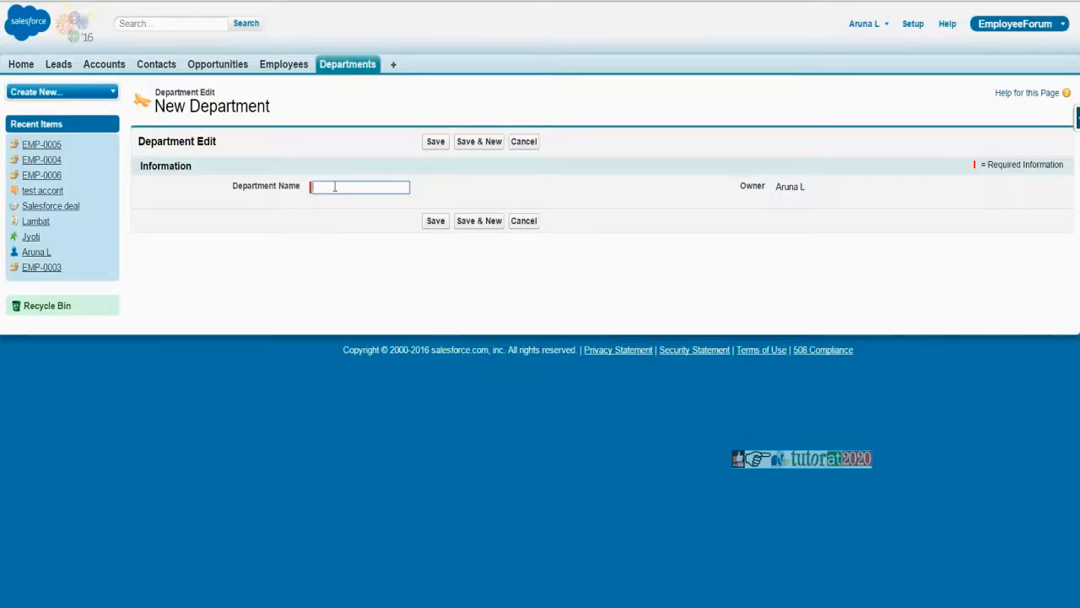
pyautogui.write('HR department')
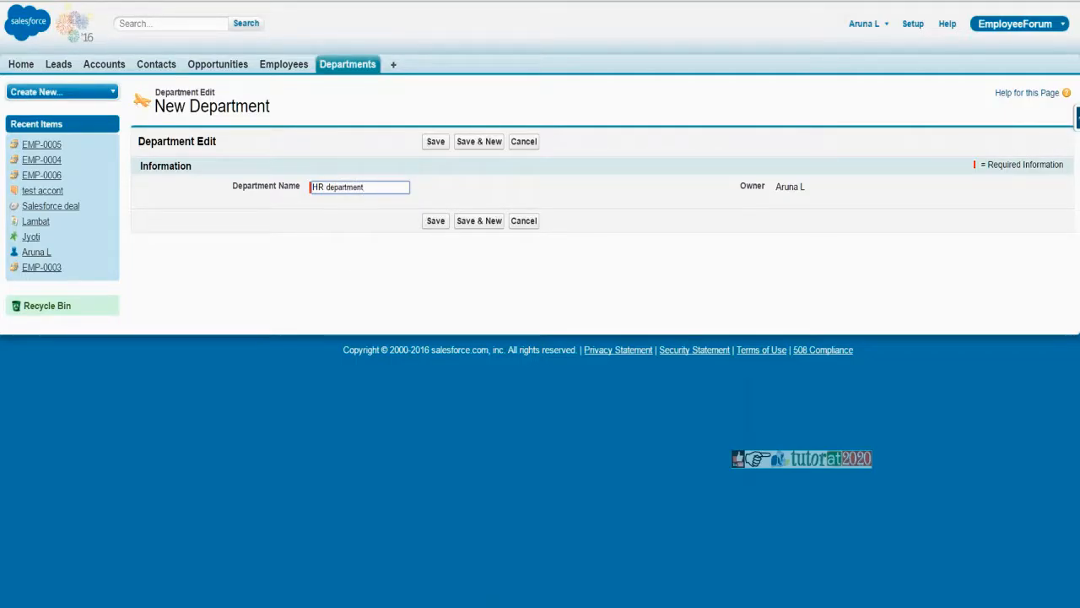
pyautogui.click(429, 221)
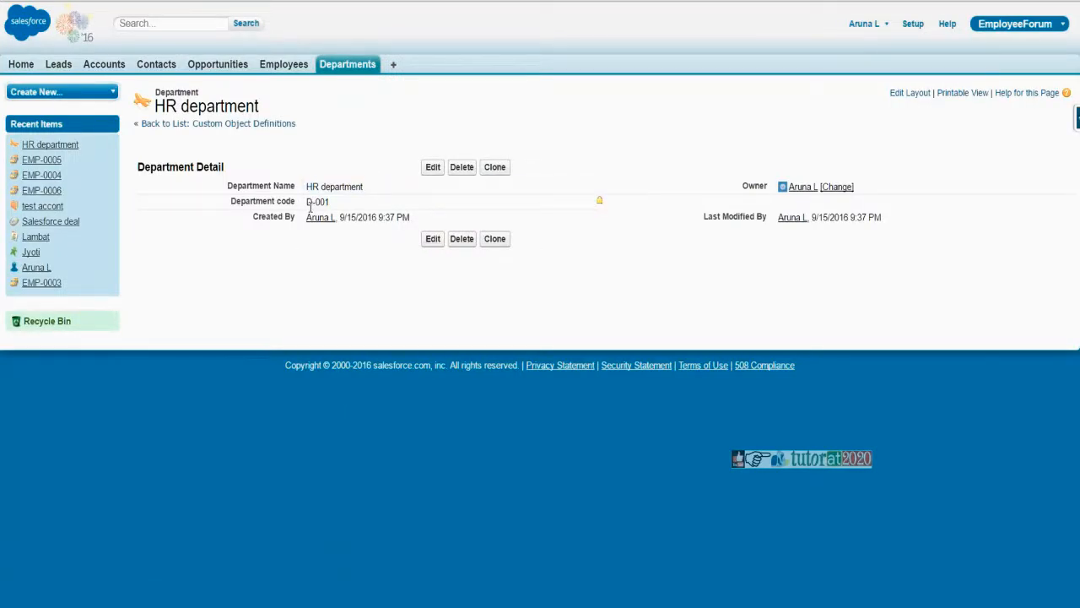
pyautogui.moveTo(306, 202); pyautogui.dragTo(331, 202)
# Step: Create and save two more department records named Operations Department and Payroll Department
pyautogui.click(358, 70)
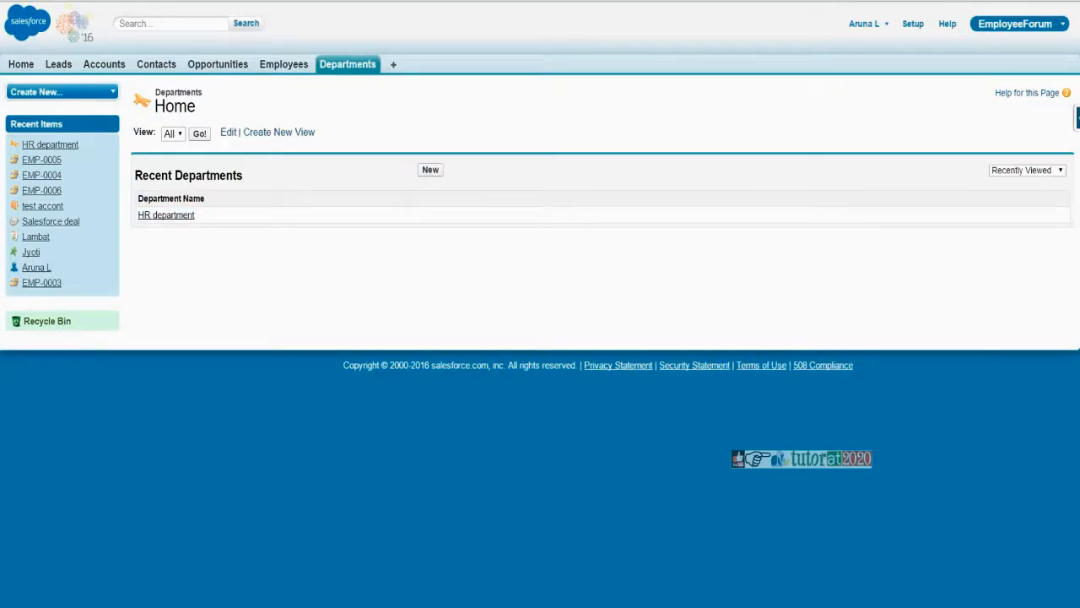
pyautogui.click(430, 170)
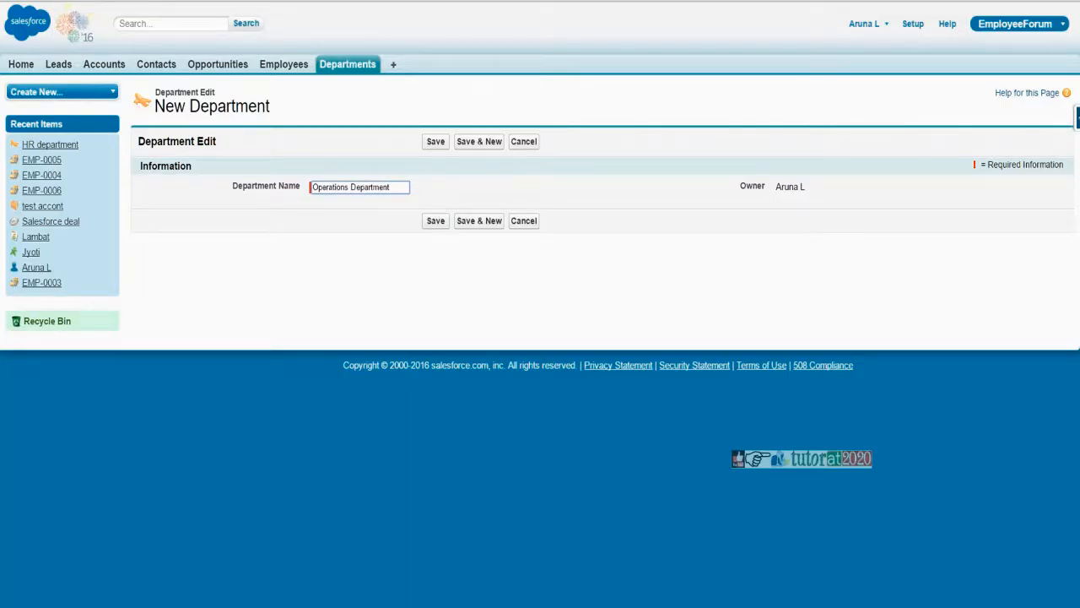
pyautogui.click(434, 141)
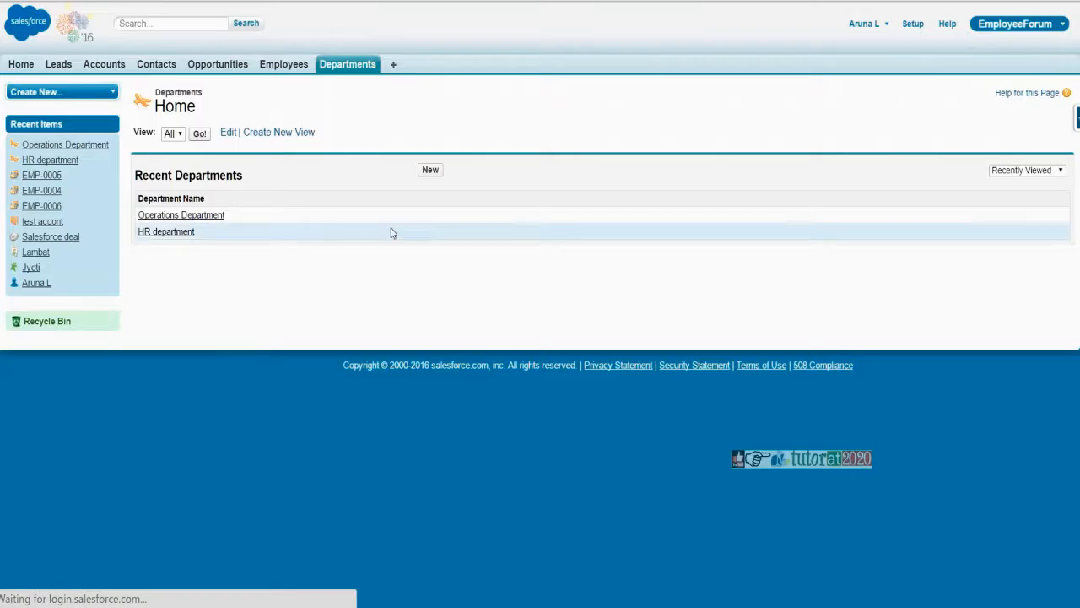
pyautogui.click(441, 169)
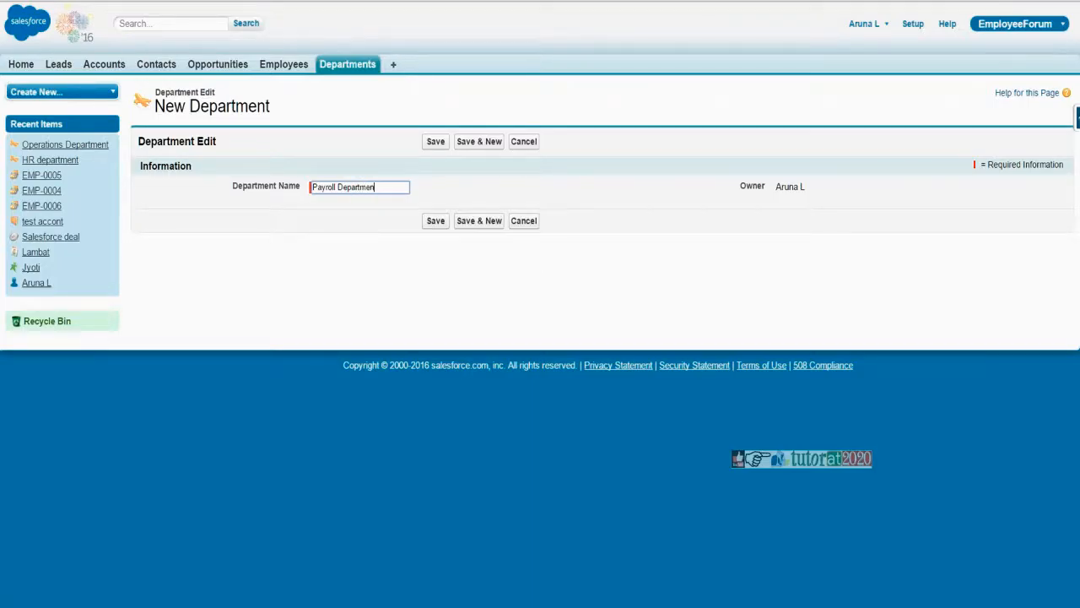
pyautogui.click(433, 142)
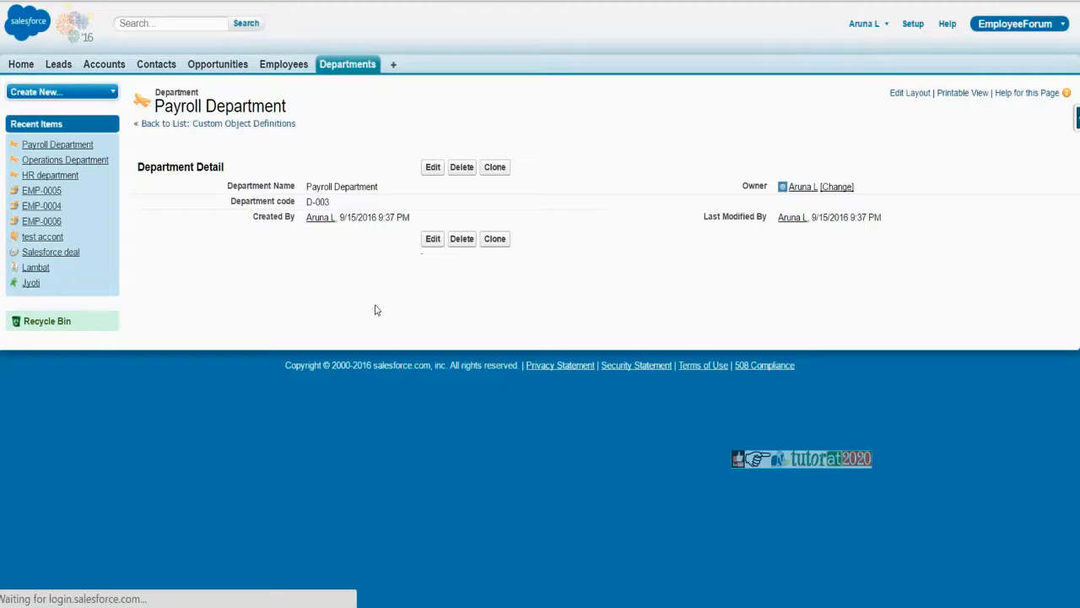
# Step: Edit the departments' All list view to display Department code and Department Name, and save the view
pyautogui.click(347, 64)
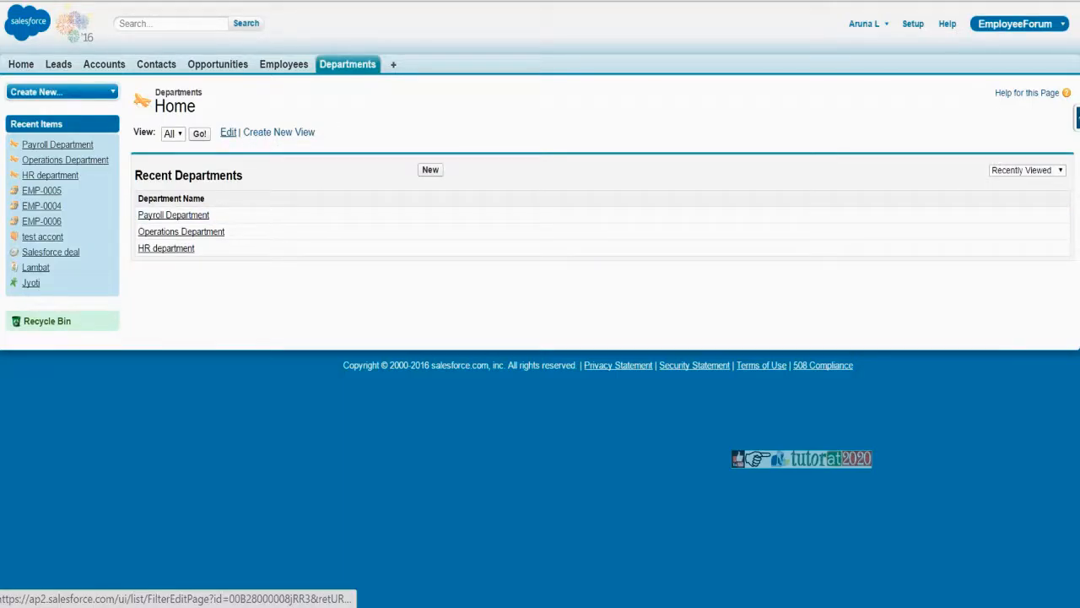
pyautogui.click(228, 132)
pyautogui.scroll(-3, 249, 257)
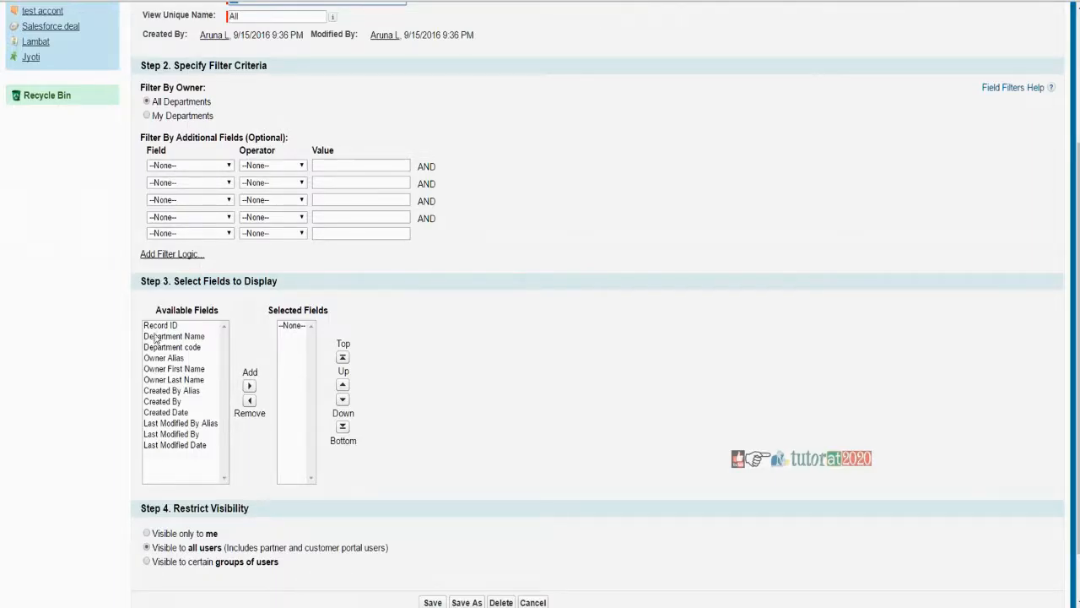
pyautogui.click(177, 347)
pyautogui.click(249, 385)
pyautogui.click(203, 337)
pyautogui.click(250, 386)
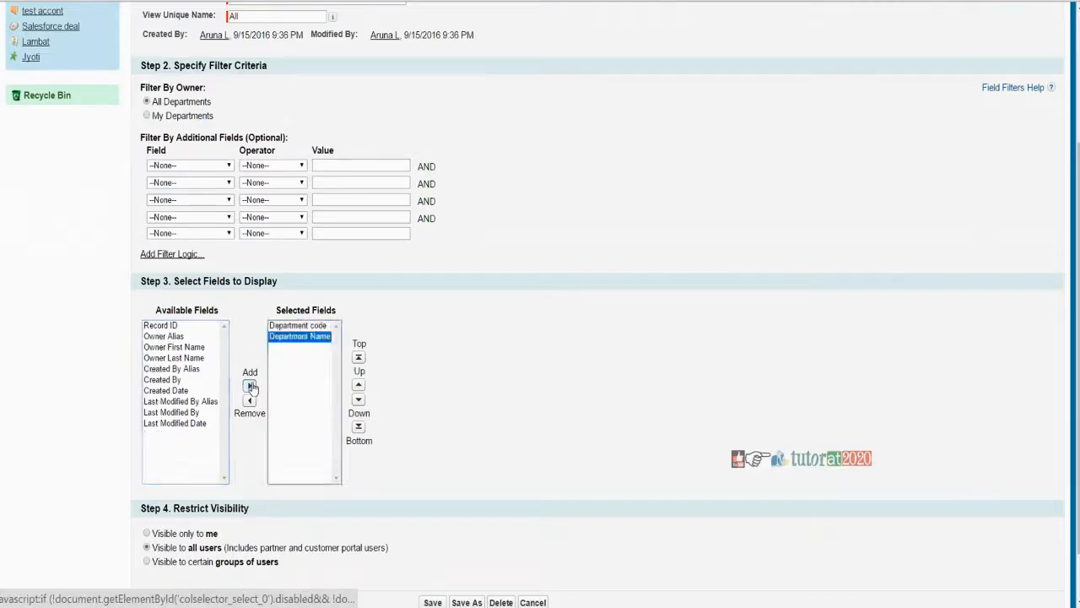
pyautogui.scroll(-2, 297, 535)
pyautogui.click(432, 541)
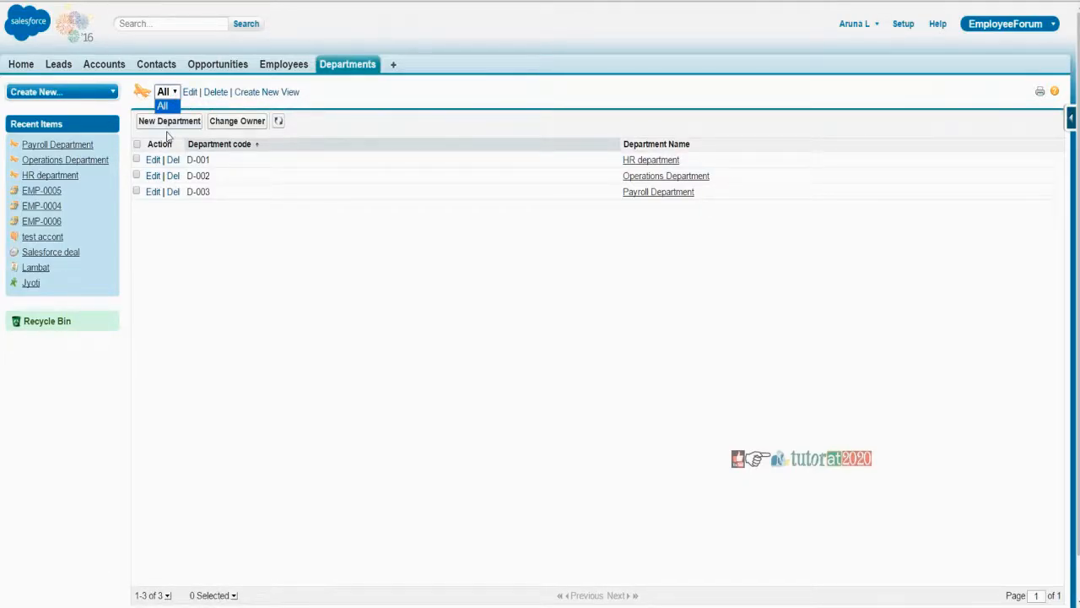
# Step: Add Record ID as the first displayed field of the departments' All view, ahead of Department code, and save the view
pyautogui.click(190, 93)
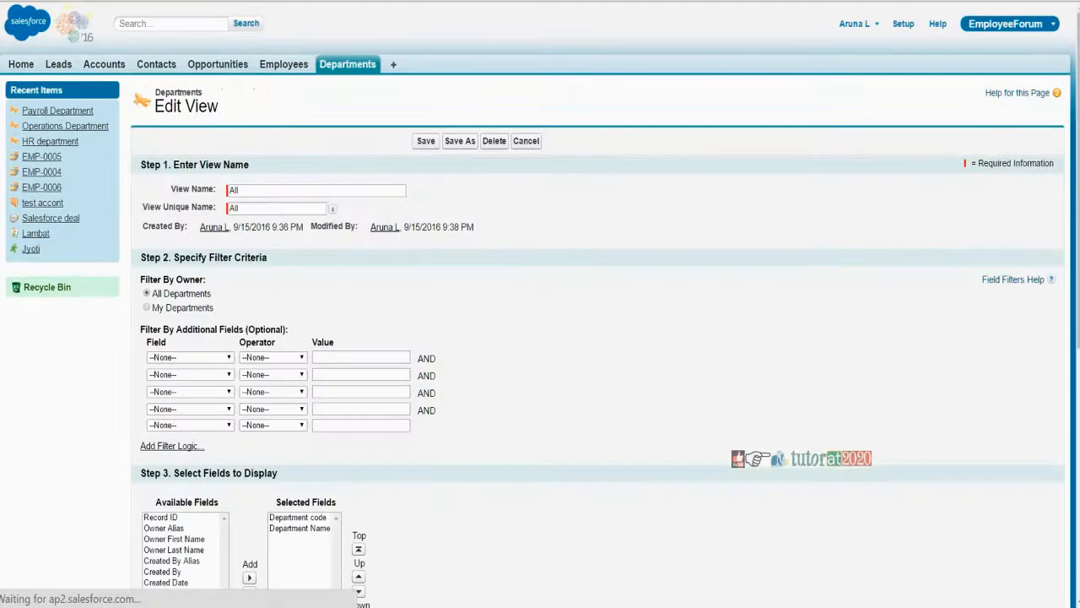
pyautogui.scroll(-3, 310, 161)
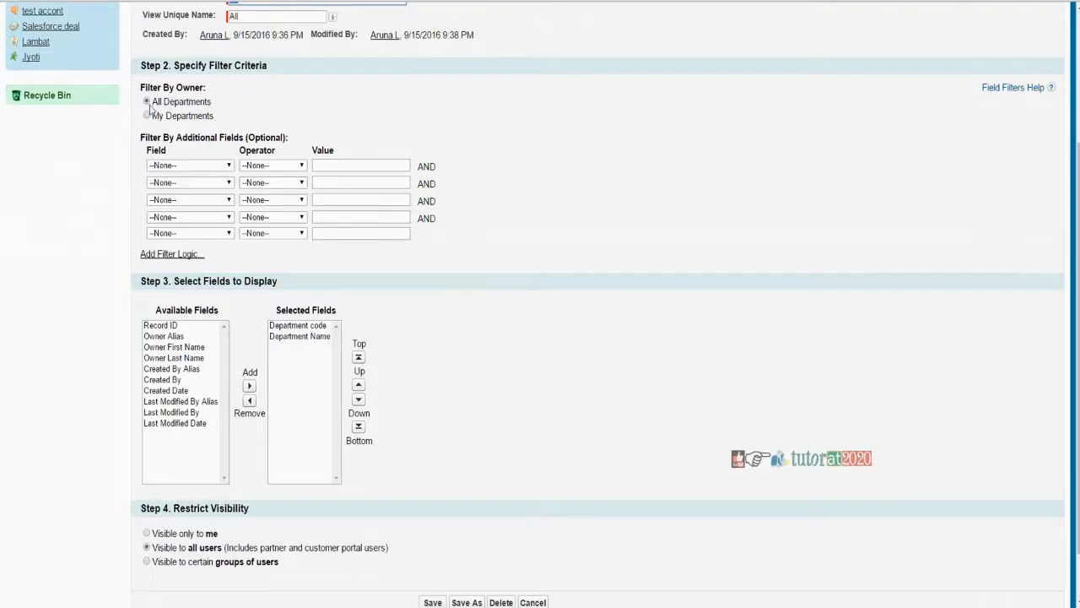
pyautogui.scroll(-1, 169, 253)
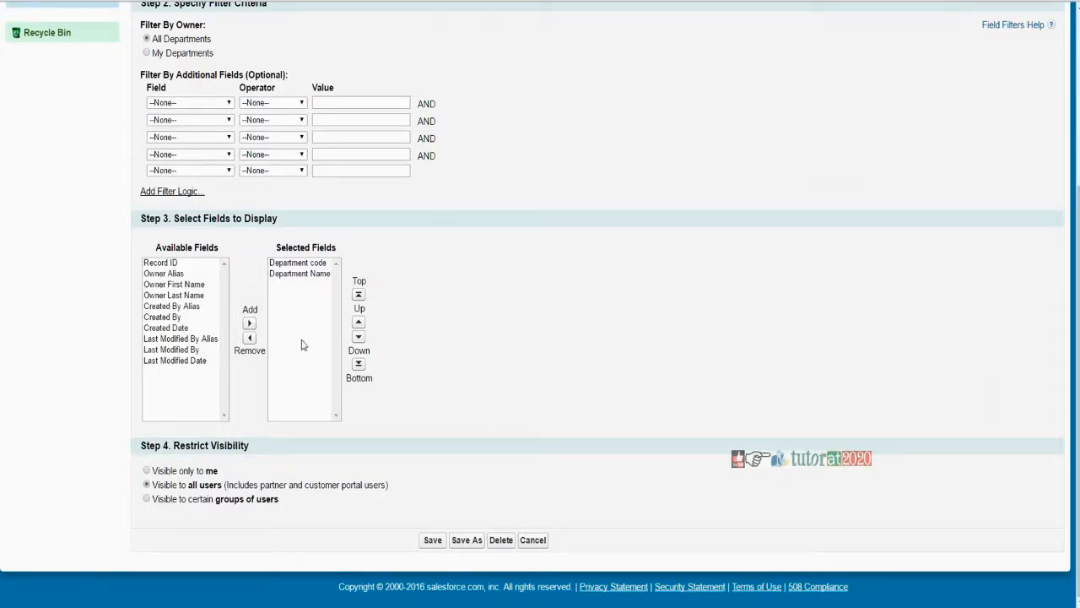
pyautogui.click(163, 264)
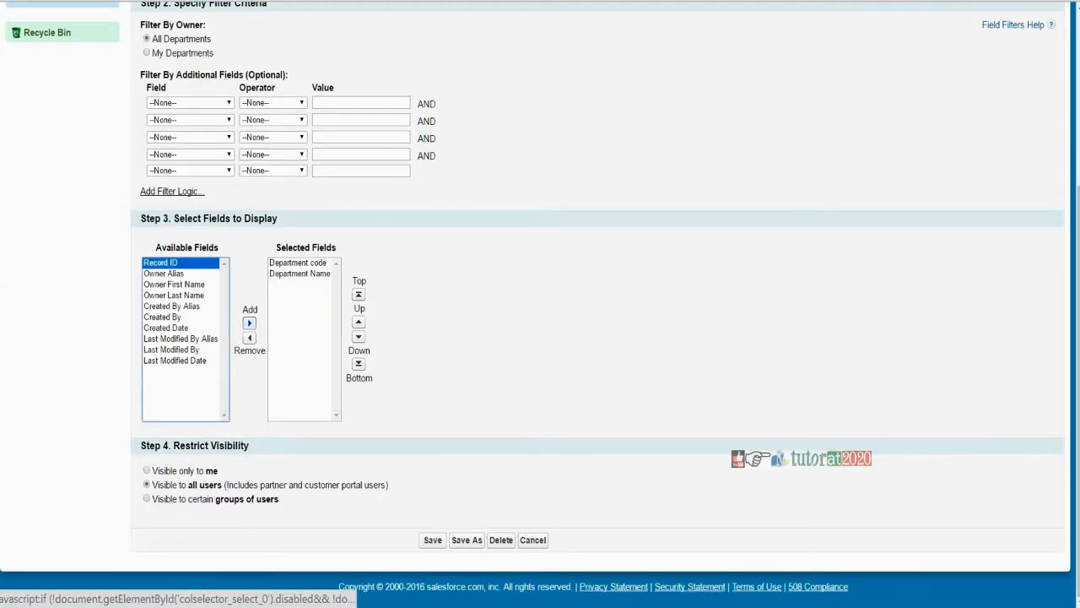
pyautogui.click(249, 323)
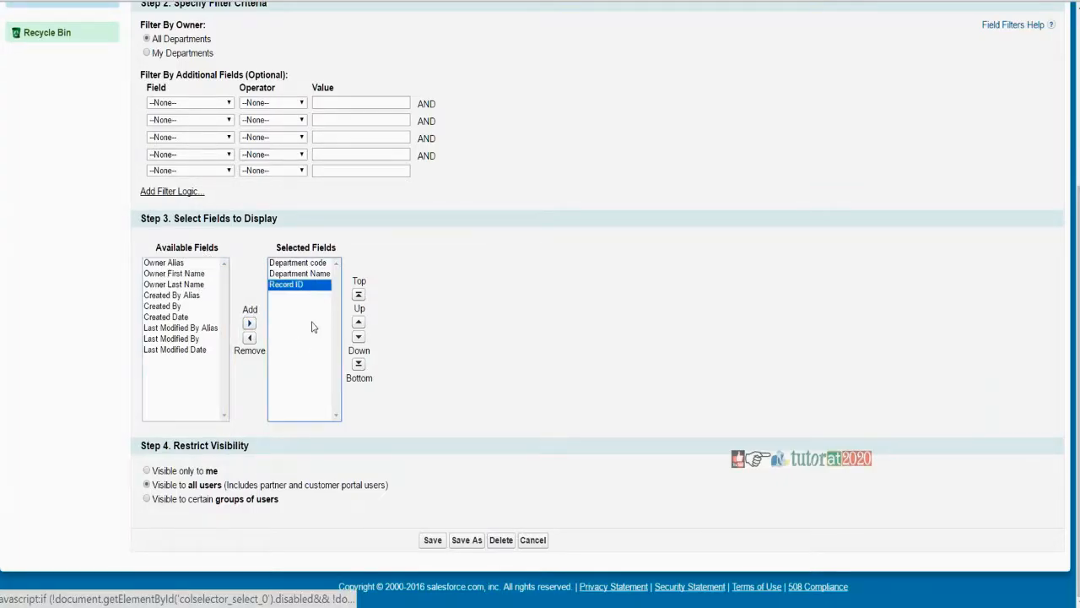
pyautogui.click(357, 321)
pyautogui.click(358, 322)
pyautogui.click(430, 540)
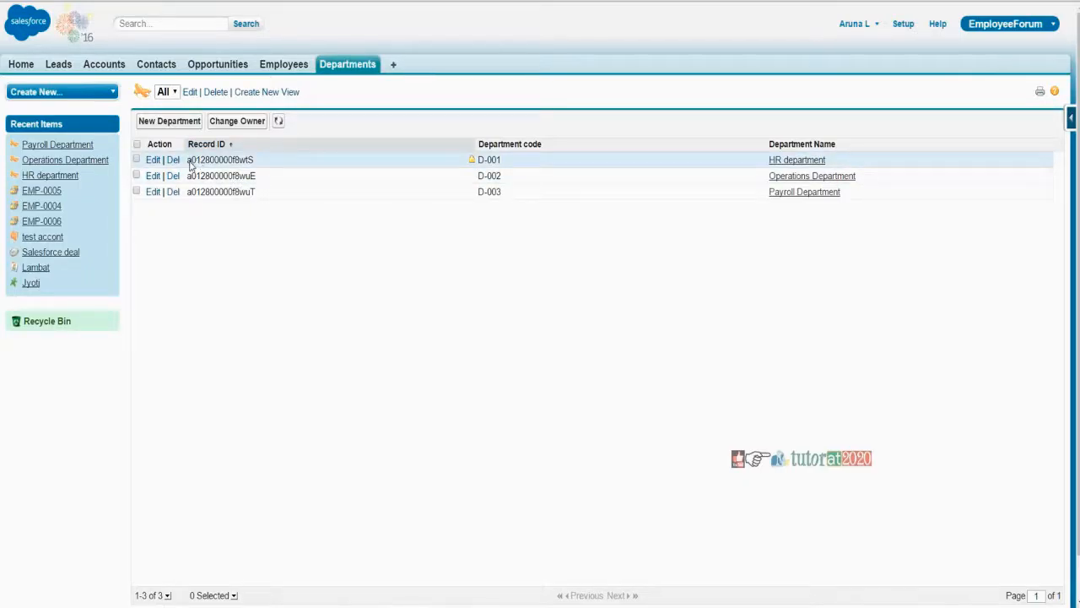
# Step: Examine the record IDs of the listed departments and compare their leading characters
pyautogui.moveTo(189, 164)
pyautogui.mouseDown()
pyautogui.moveTo(260, 162)
pyautogui.moveTo(151, 192)
pyautogui.moveTo(186, 177)
pyautogui.mouseUp()
pyautogui.click(260, 182)
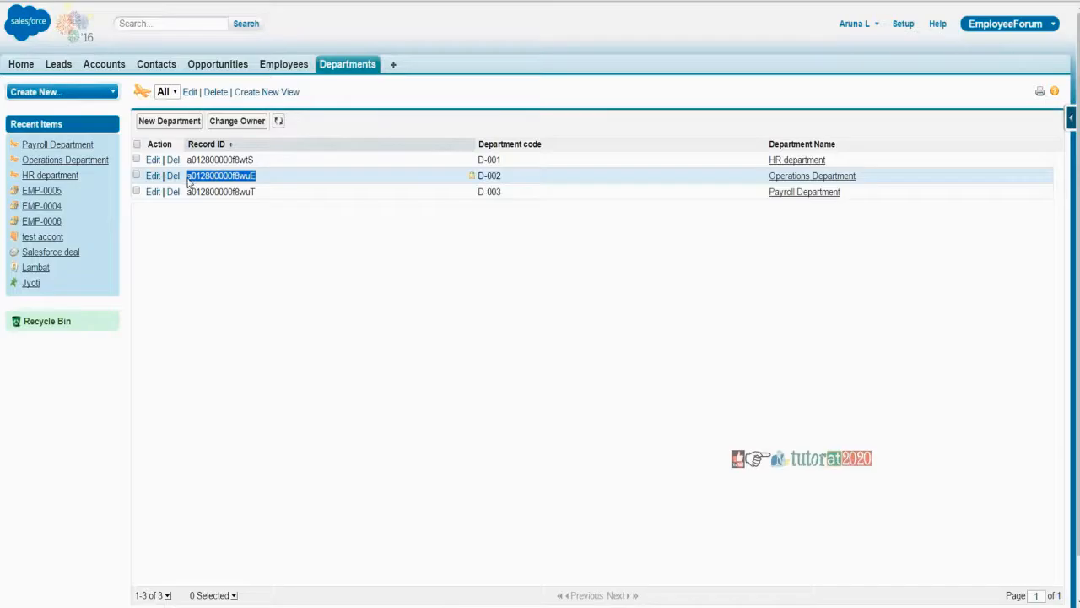
pyautogui.click(192, 211)
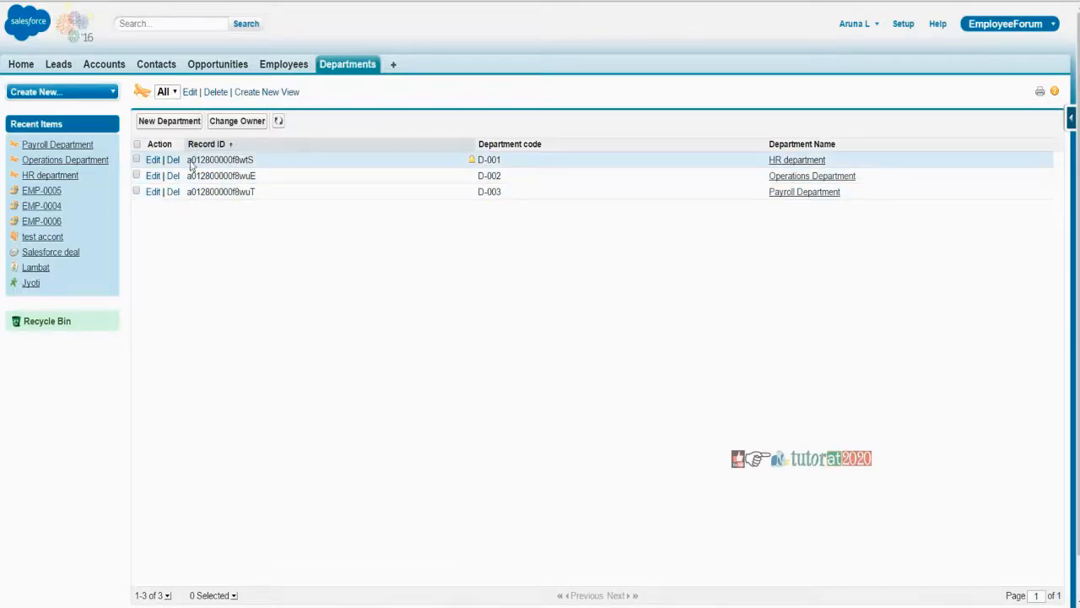
pyautogui.moveTo(189, 165)
pyautogui.mouseDown()
pyautogui.moveTo(206, 162)
pyautogui.moveTo(200, 182)
pyautogui.mouseUp()
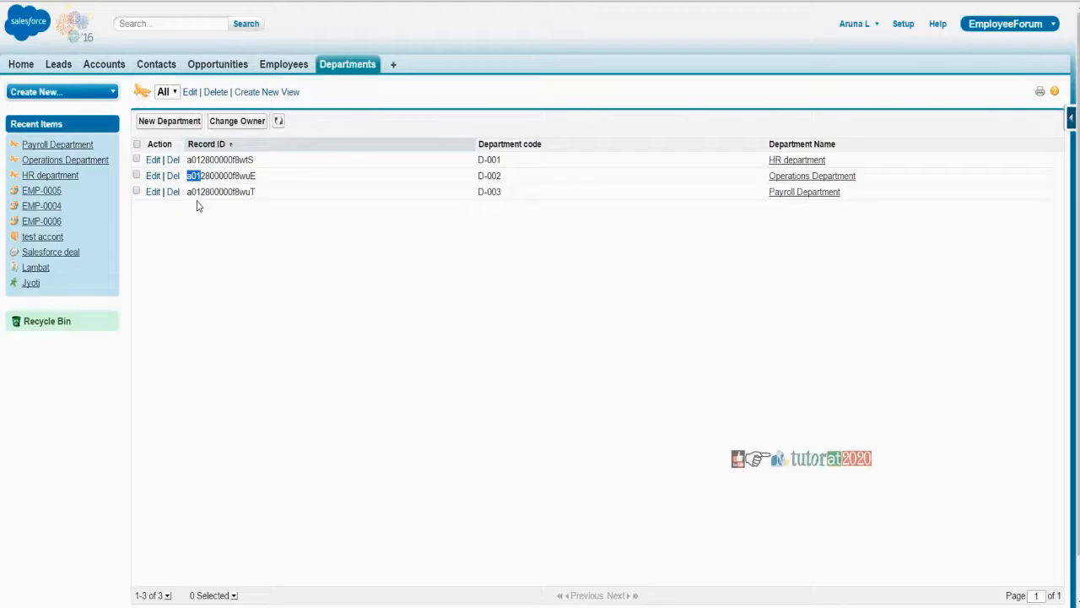
pyautogui.click(413, 279)
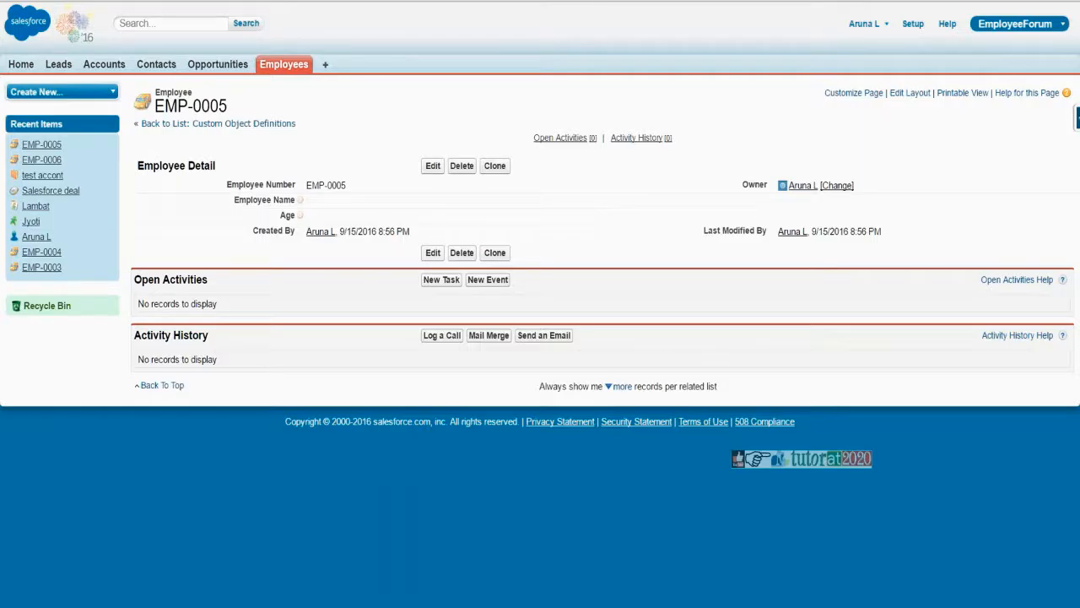
# Step: Open the Employee object's definition in the setup area and start a new custom field for it
pyautogui.click(910, 35)
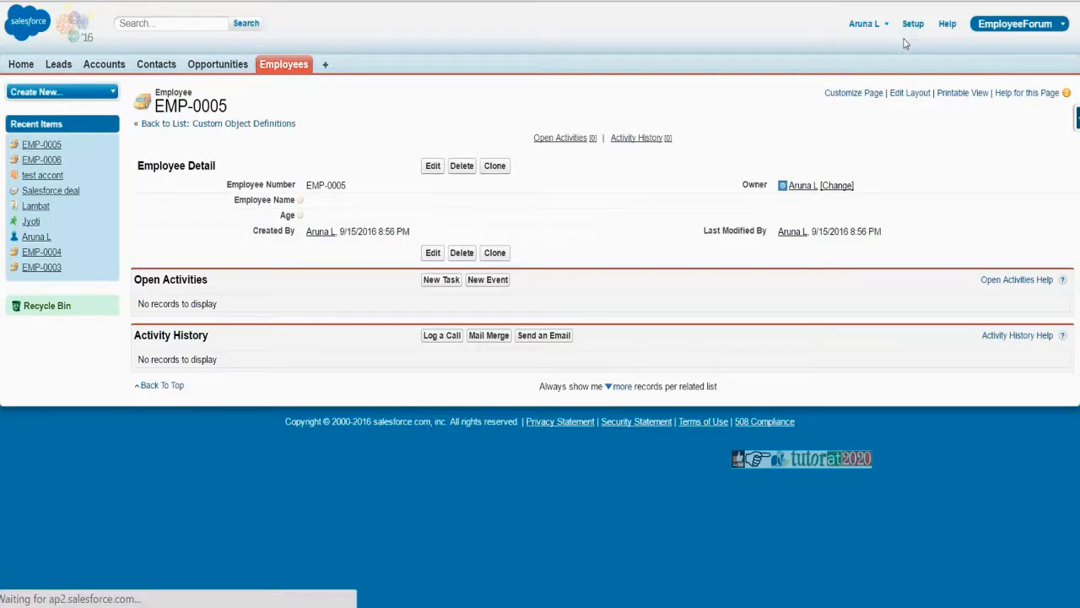
pyautogui.scroll(-4, 97, 311)
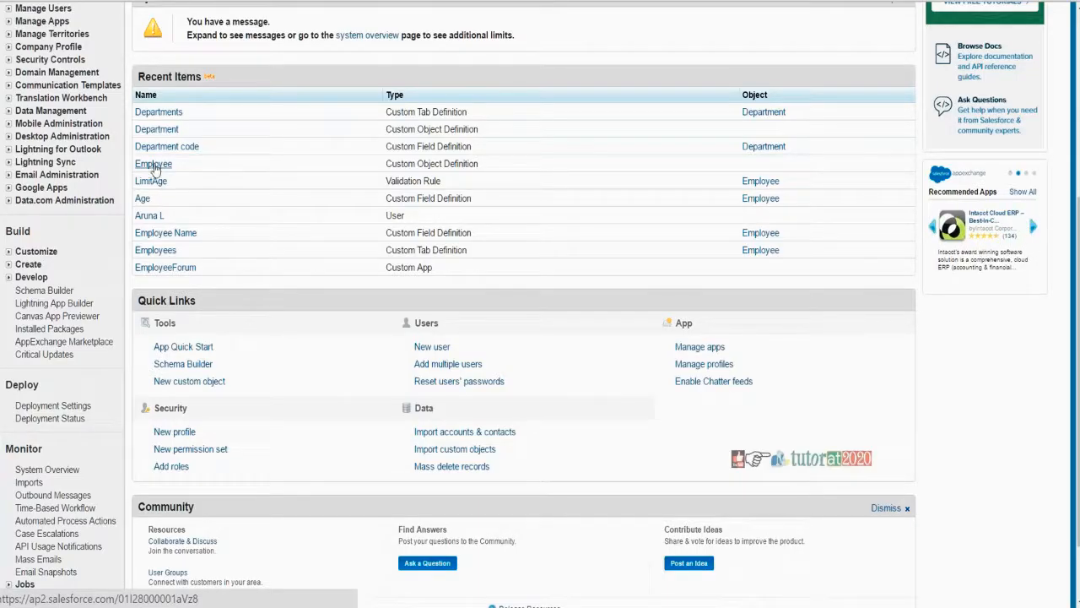
pyautogui.click(154, 163)
pyautogui.scroll(-6, 458, 180)
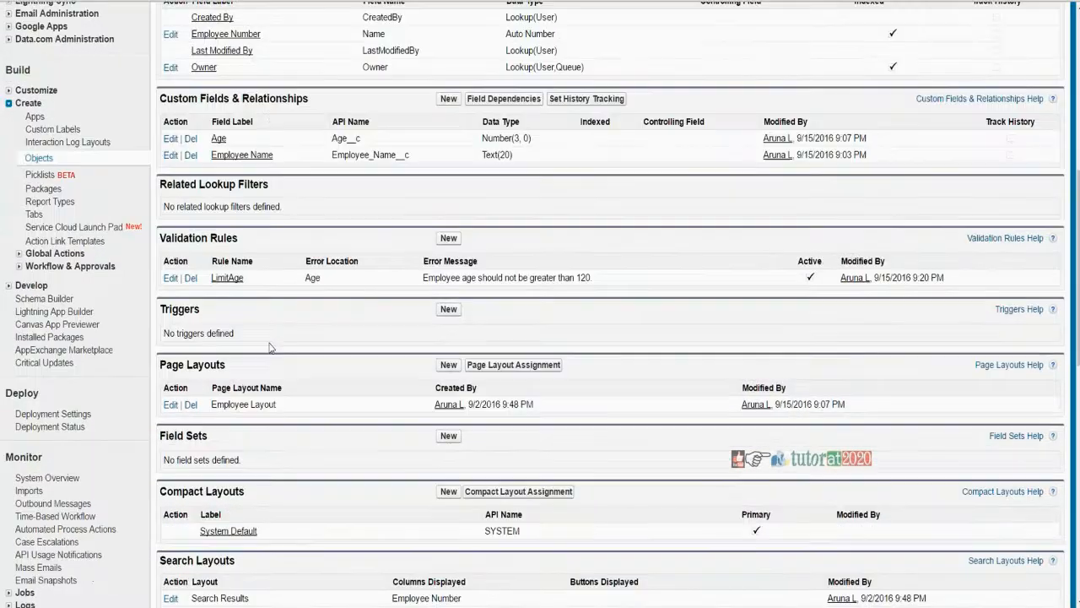
pyautogui.scroll(-2, 466, 411)
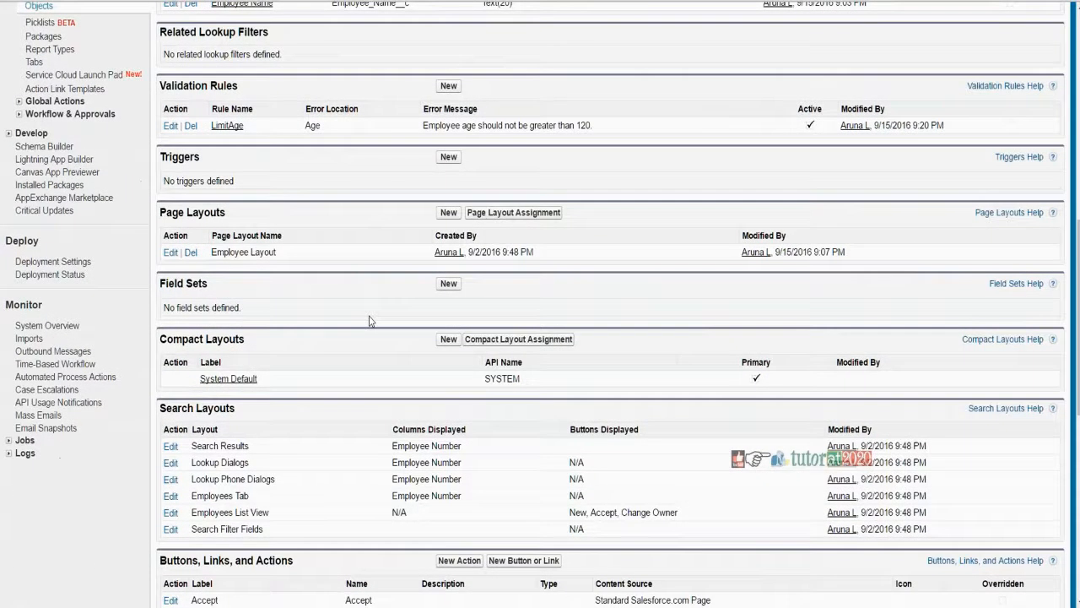
pyautogui.scroll(2, 373, 314)
pyautogui.scroll(4, 461, 217)
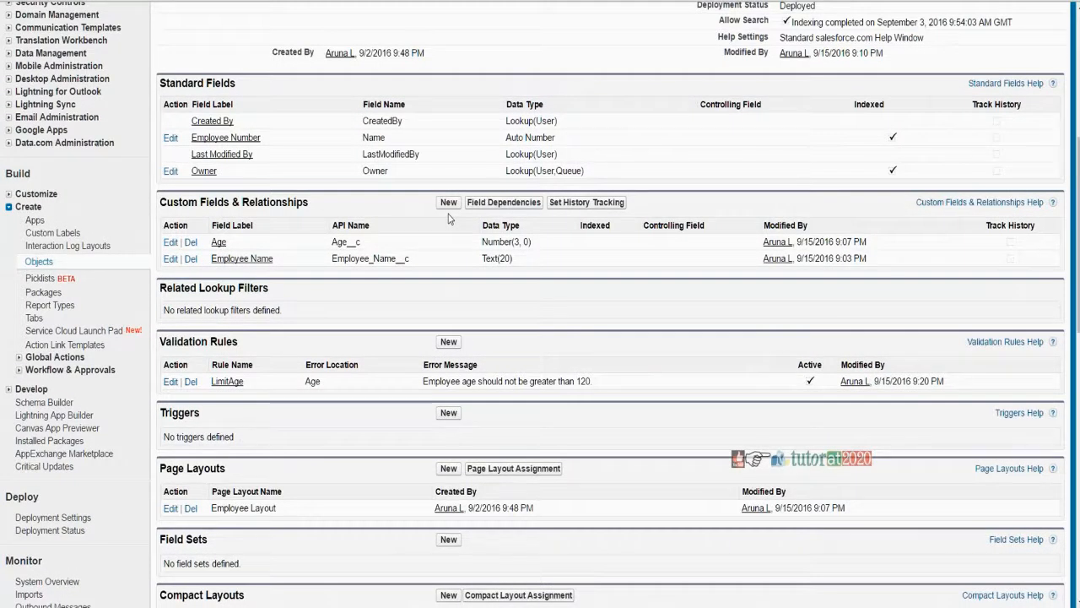
pyautogui.click(448, 203)
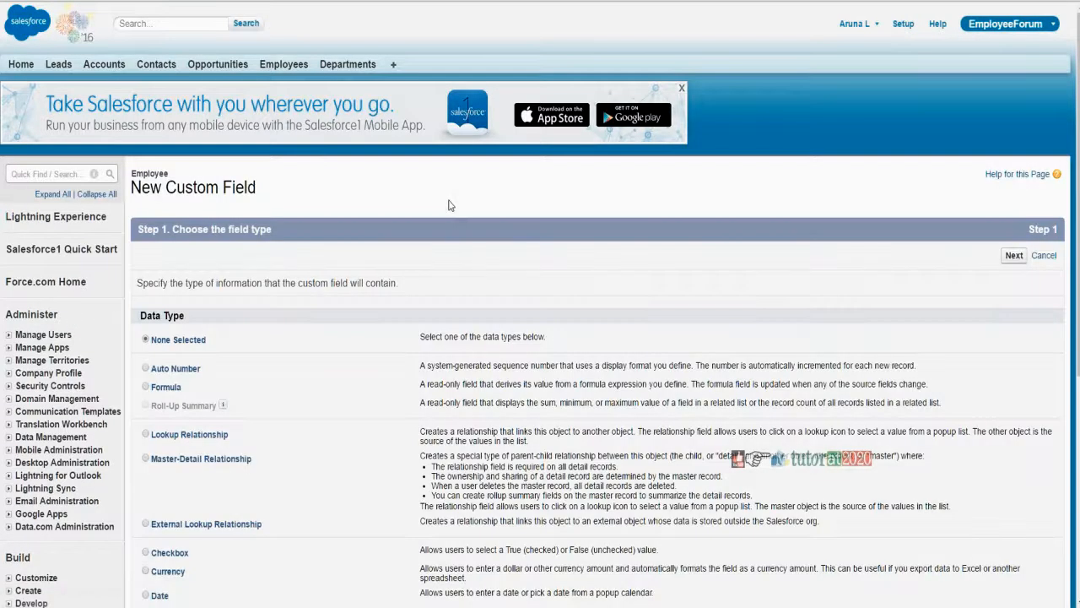
# Step: Choose Lookup Relationship as the data type of the Employee object's new custom field and continue
pyautogui.scroll(-2, 232, 390)
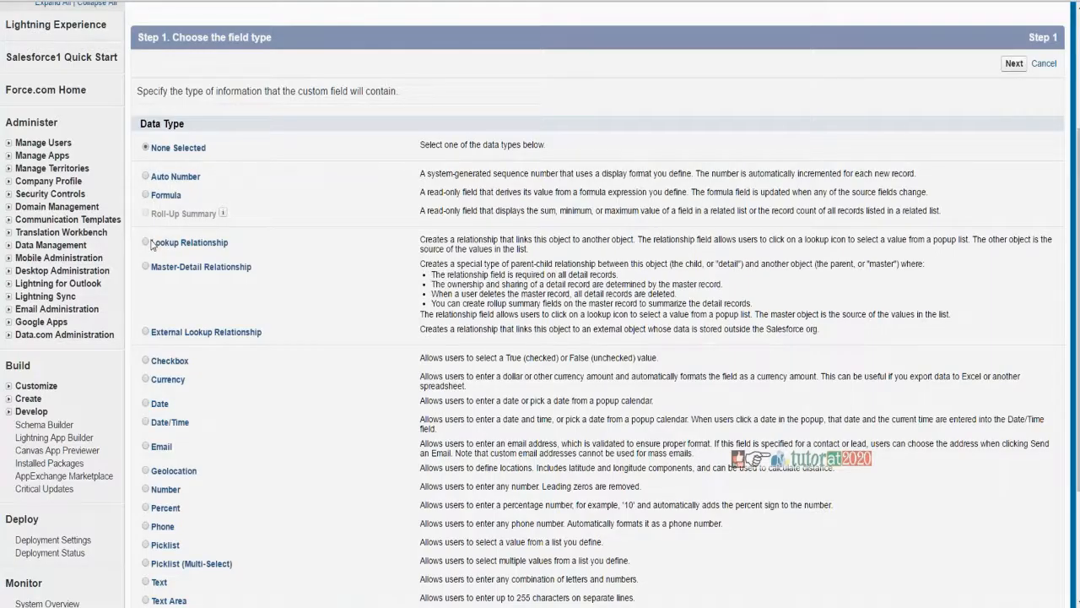
pyautogui.click(146, 243)
pyautogui.scroll(-2, 224, 268)
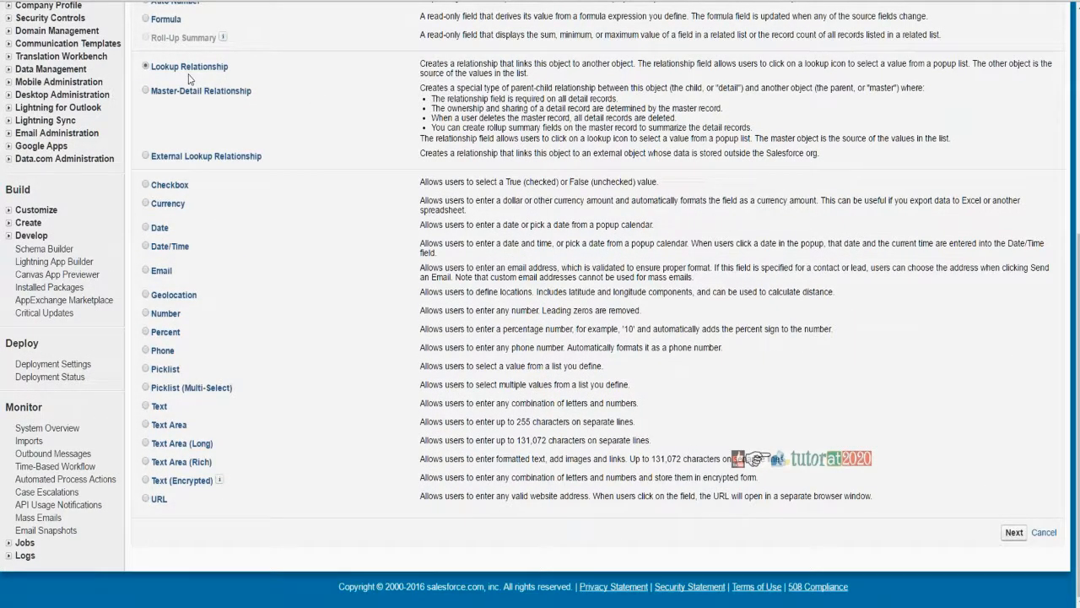
pyautogui.click(1014, 533)
# Step: Relate the Employee object's lookup field to the Department object and continue to the field's label and name
pyautogui.scroll(-1, 579, 373)
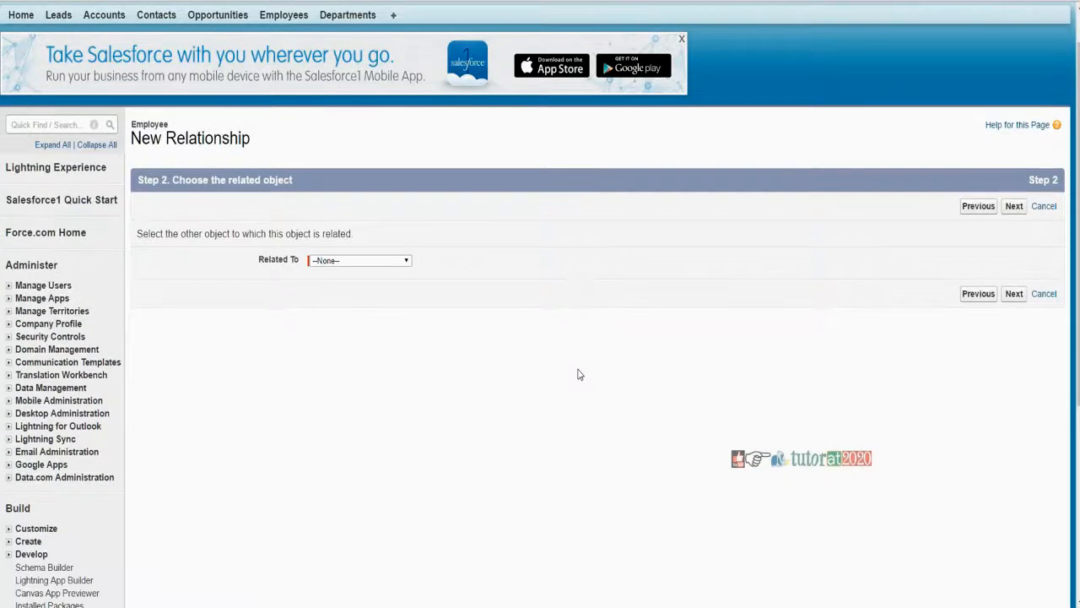
pyautogui.click(342, 246)
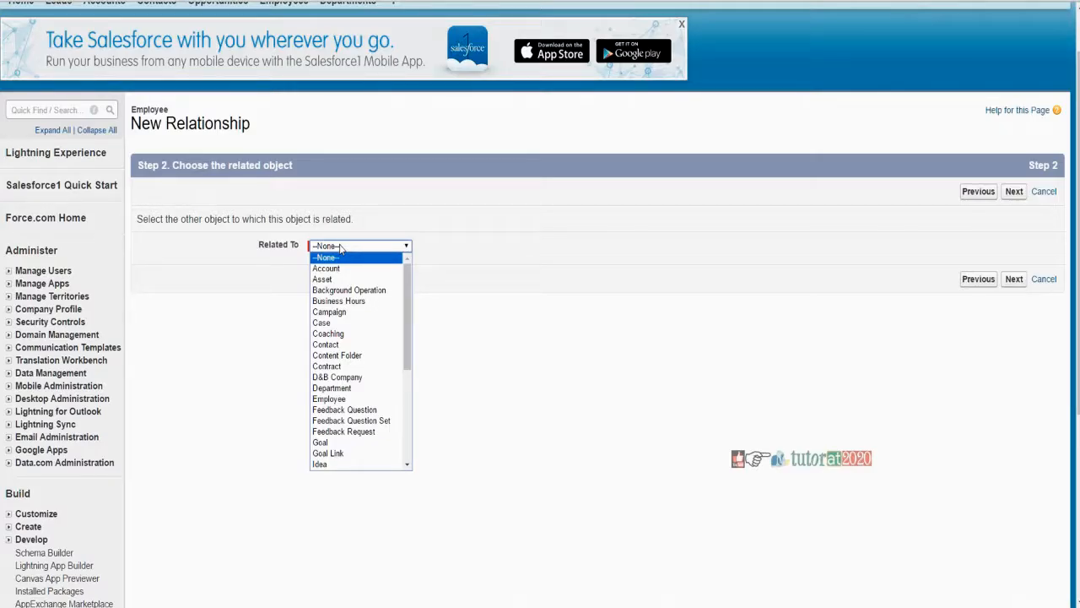
pyautogui.moveTo(408, 358); pyautogui.dragTo(453, 275)
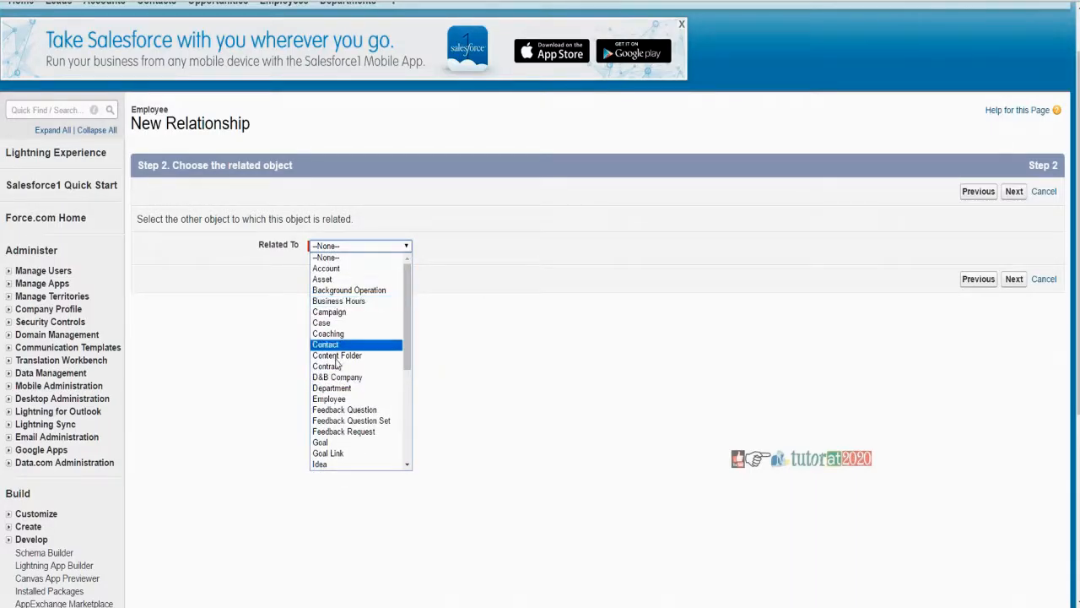
pyautogui.scroll(-5, 341, 401)
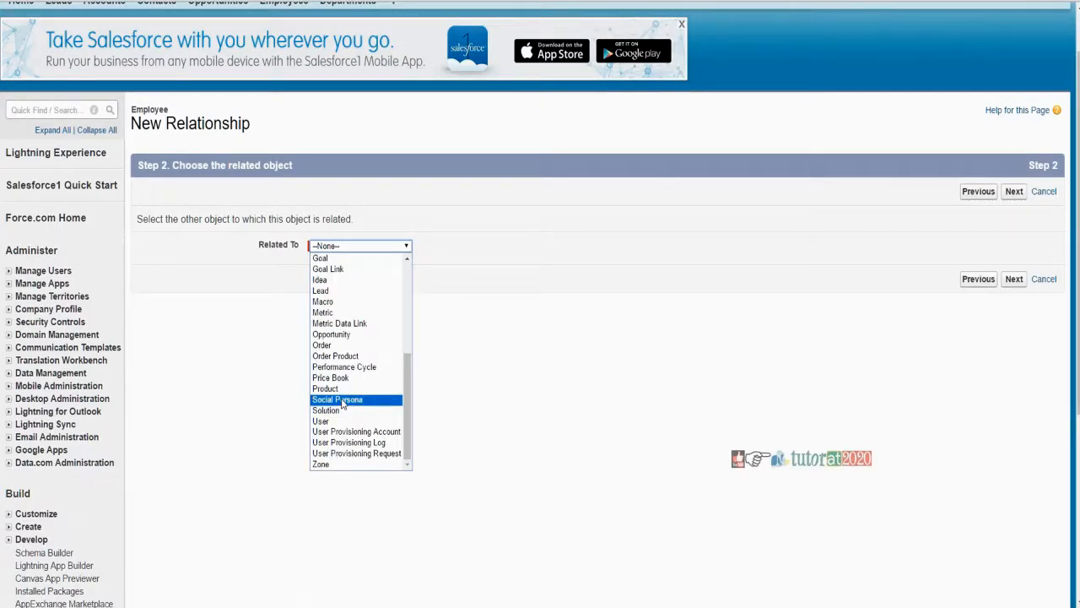
pyautogui.scroll(5, 342, 403)
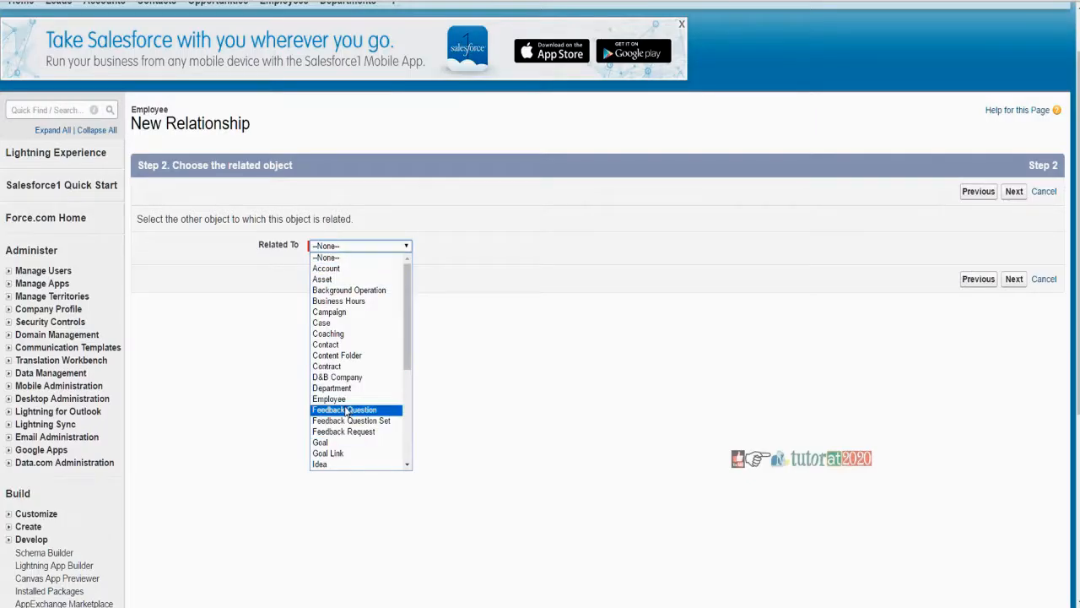
pyautogui.scroll(-6, 346, 410)
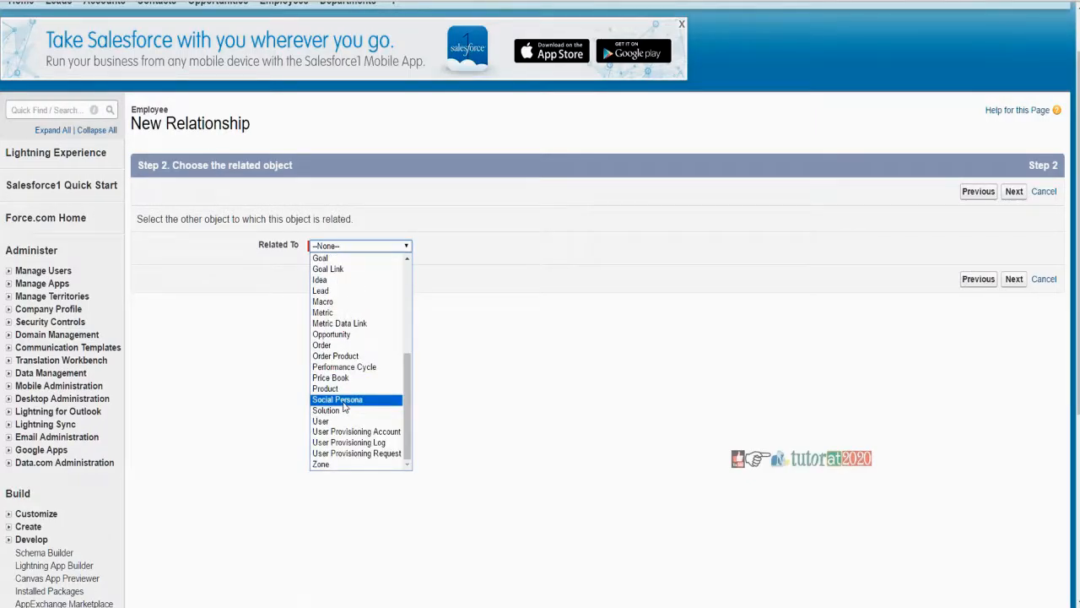
pyautogui.scroll(6, 344, 408)
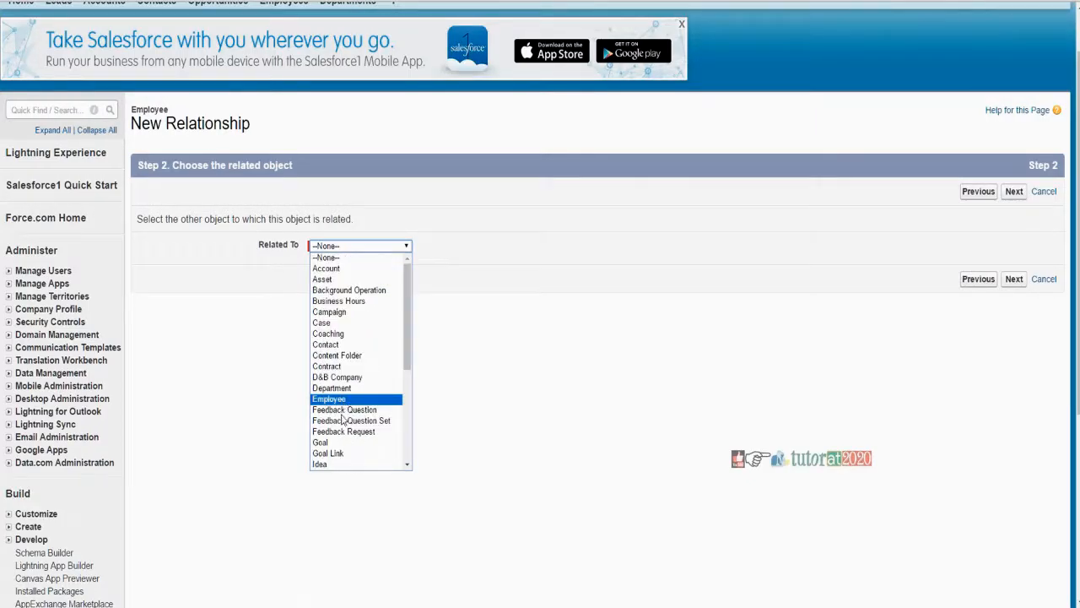
pyautogui.click(335, 388)
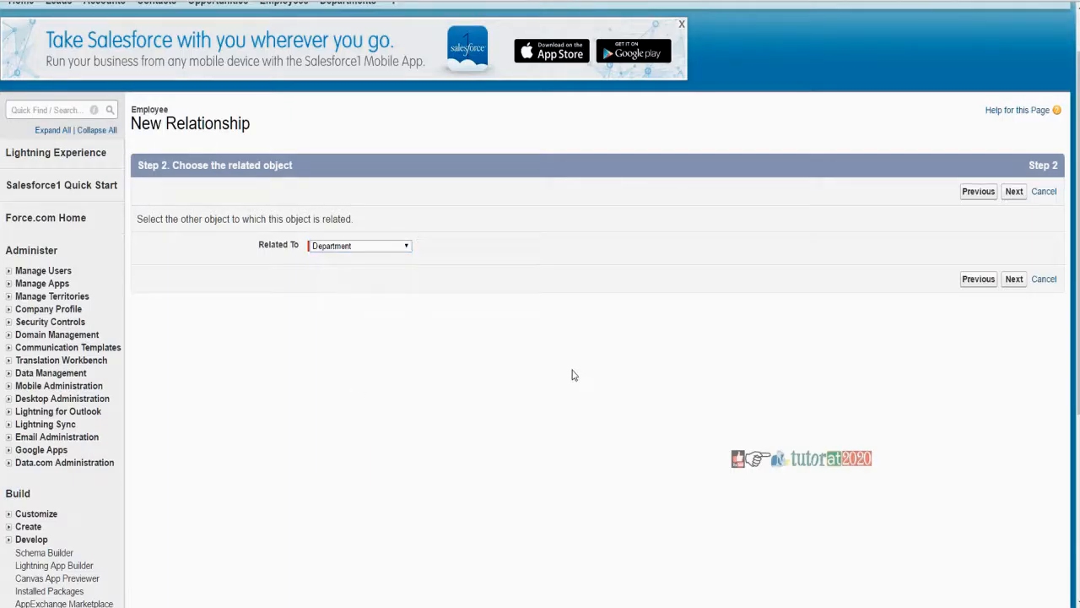
pyautogui.click(1014, 279)
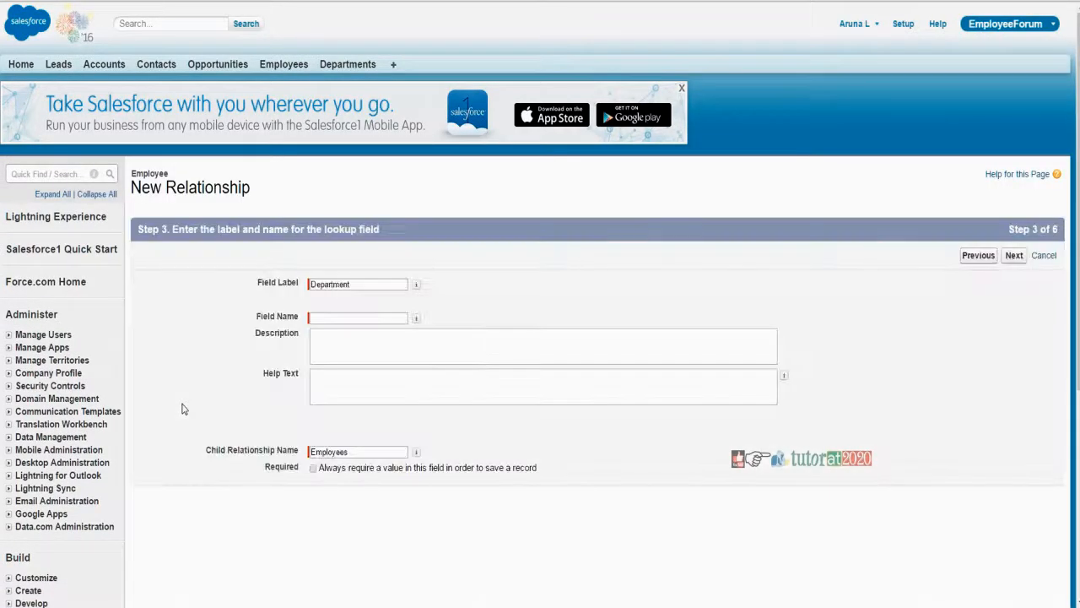
# Step: Set the lookup's field name to Department, leave the description and help text empty, and continue to field-level security
pyautogui.click(421, 320)
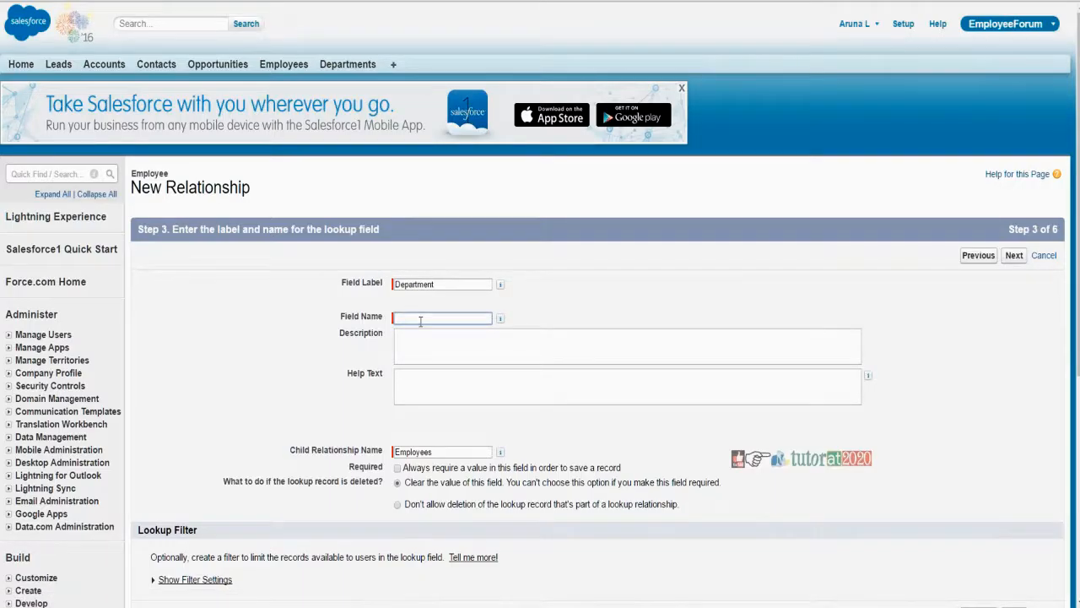
pyautogui.write('Department')
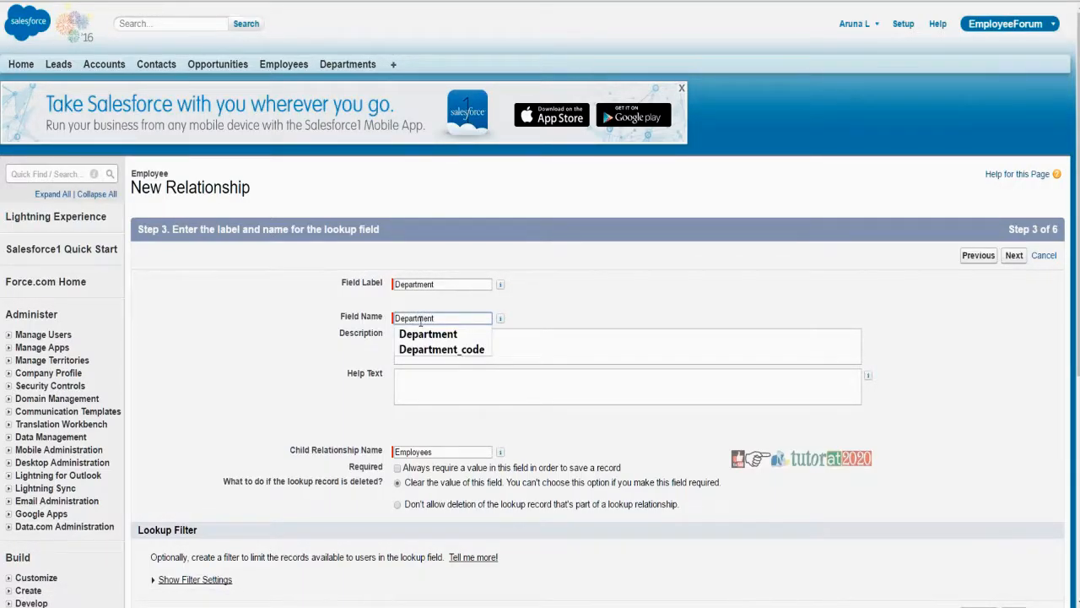
pyautogui.click(350, 318)
pyautogui.click(445, 348)
pyautogui.click(435, 374)
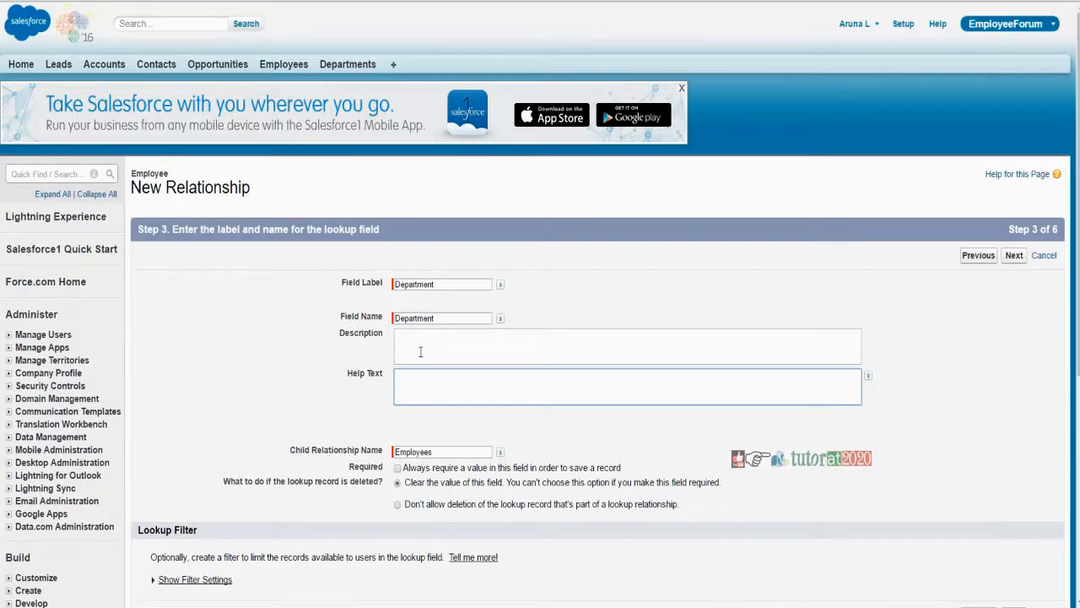
pyautogui.scroll(-3, 422, 380)
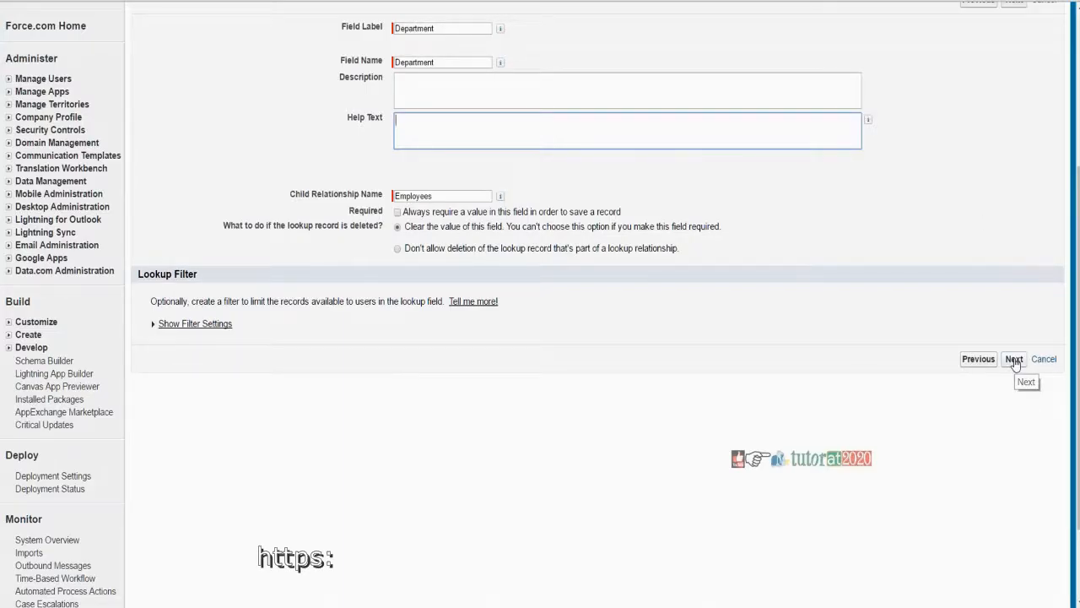
pyautogui.click(1014, 360)
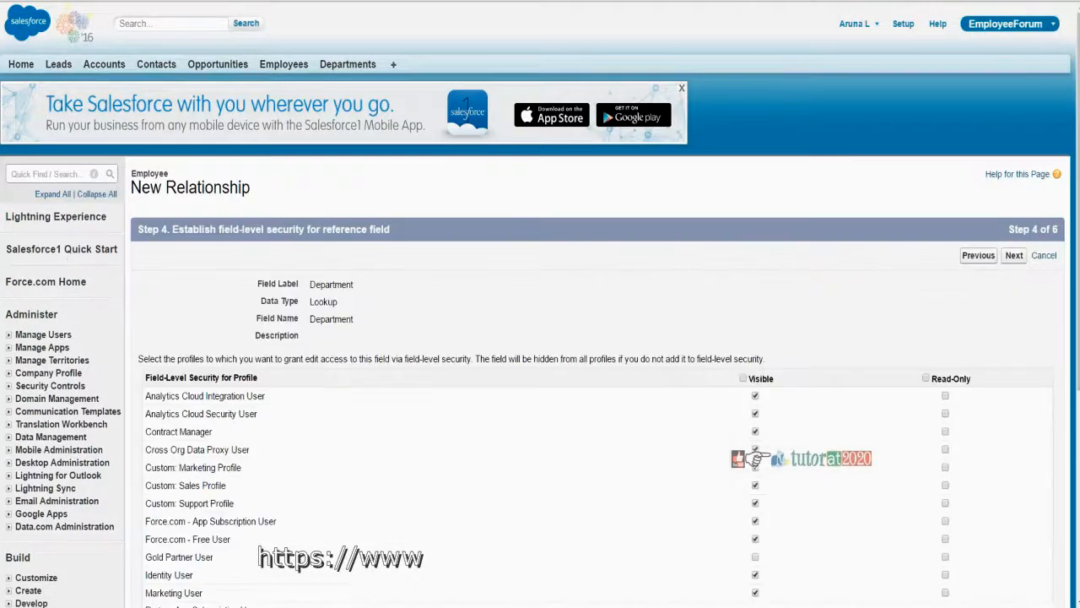
# Step: Accept the default field-level security, the Employee page layout and the Employees related list, and save the lookup field
pyautogui.click(1014, 255)
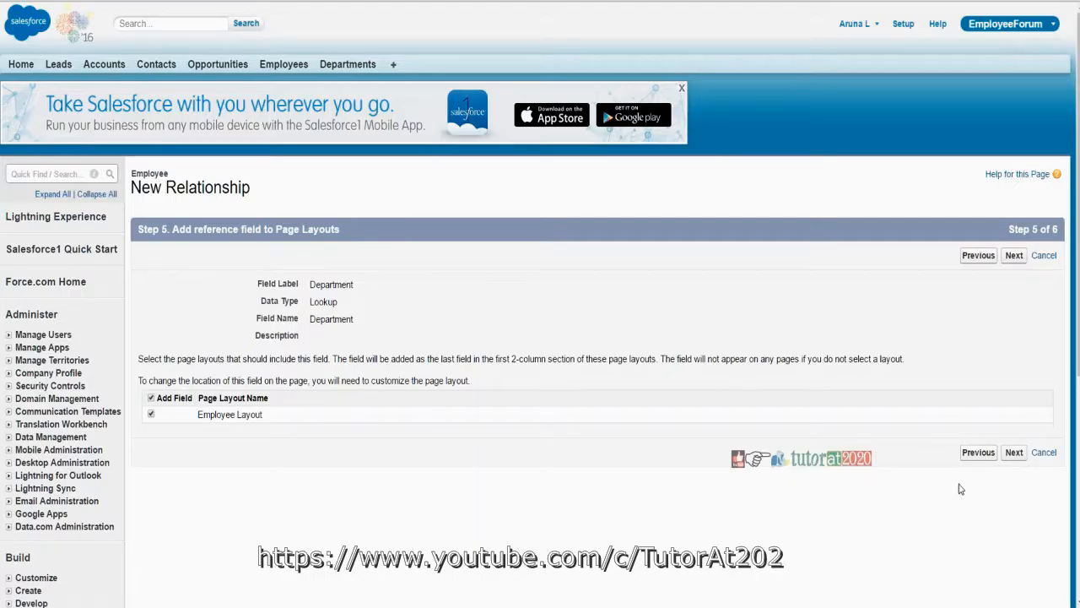
pyautogui.click(1013, 452)
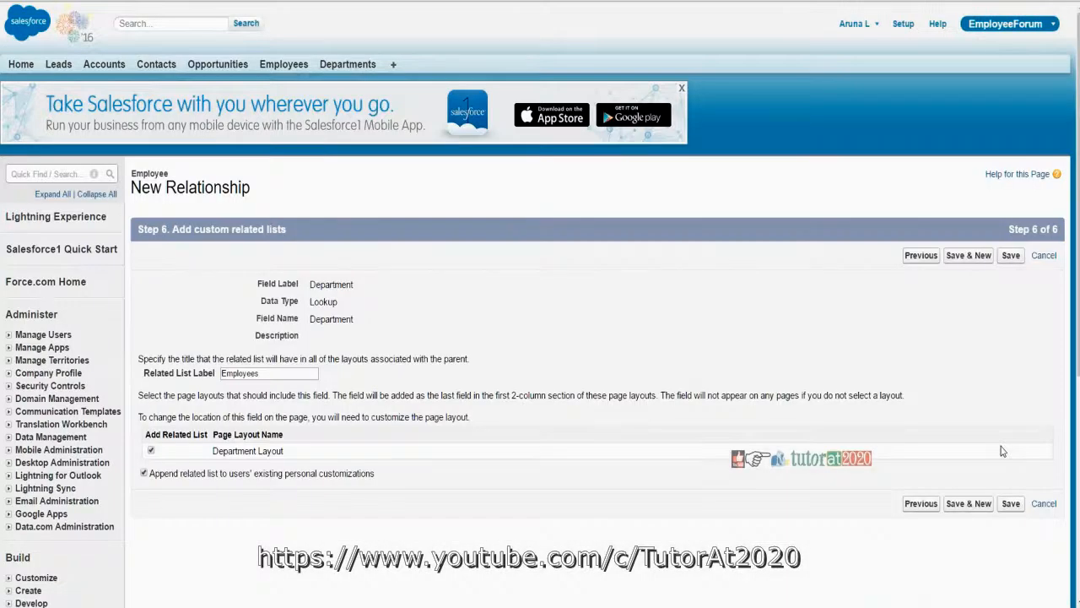
pyautogui.click(1011, 503)
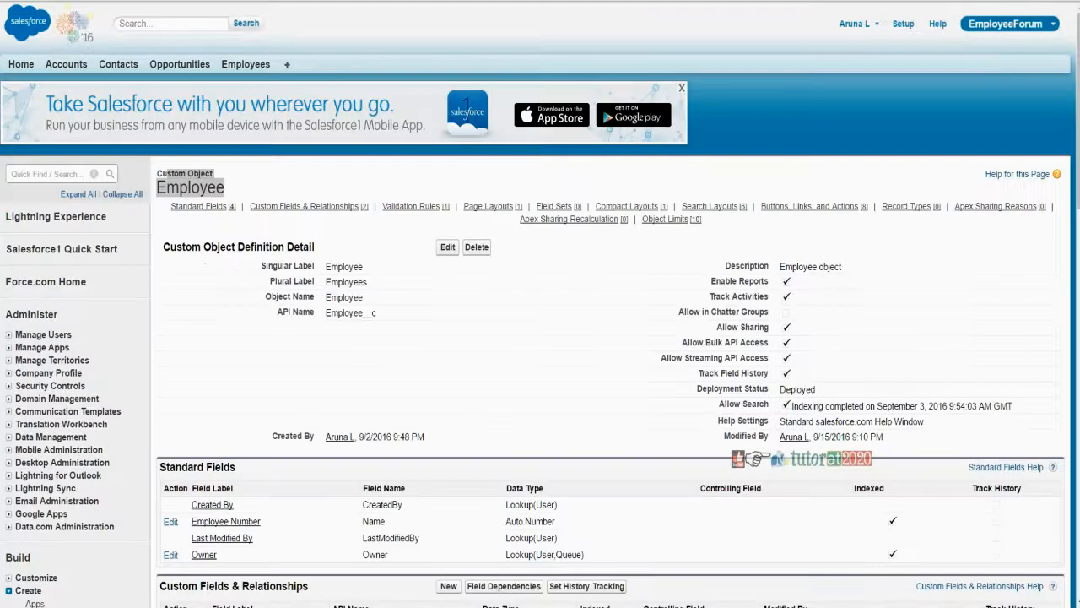
# Step: Start a new employee record and enter the employee's name and an age of 20
pyautogui.click(236, 66)
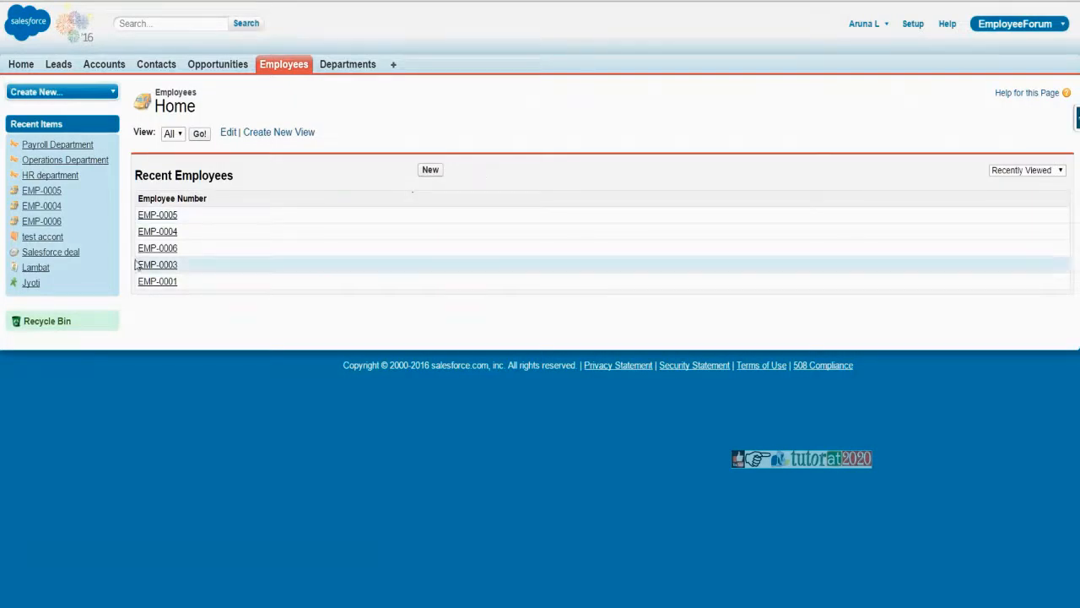
pyautogui.click(431, 169)
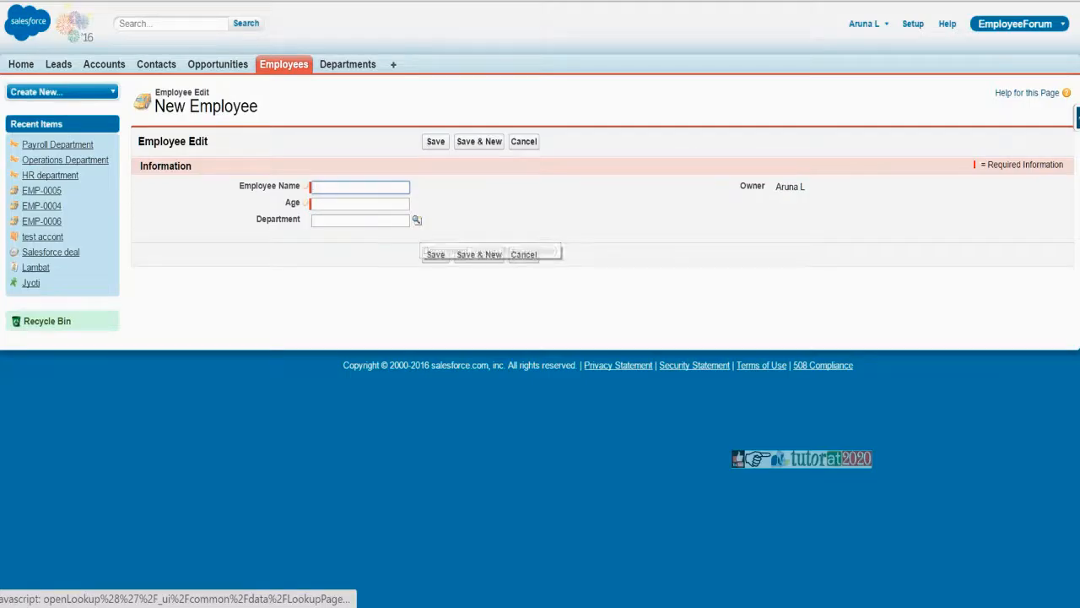
pyautogui.moveTo(307, 186)
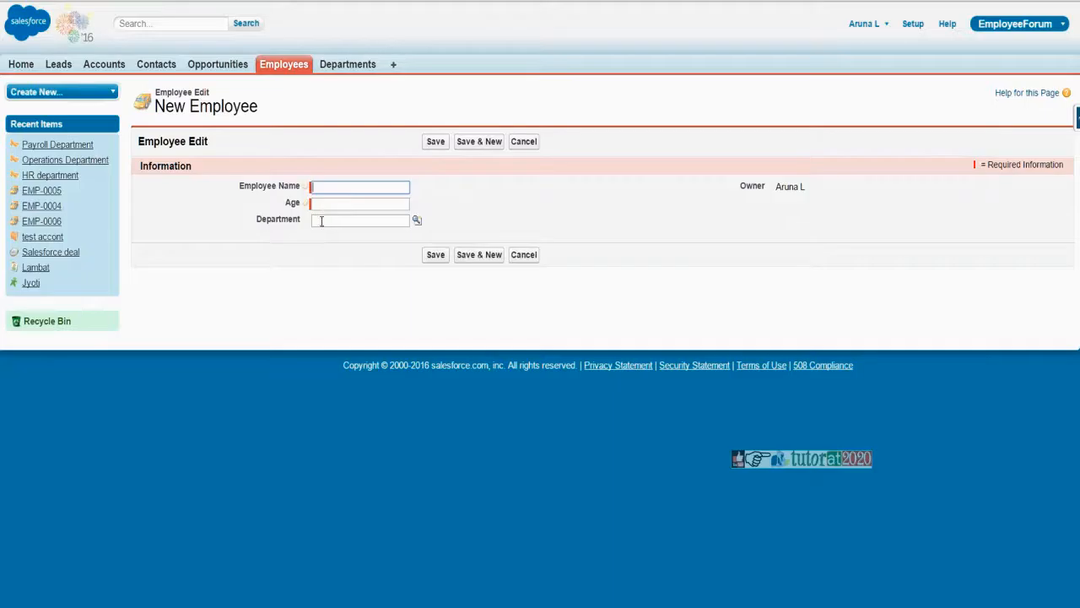
pyautogui.click(326, 222)
pyautogui.click(328, 188)
pyautogui.click(350, 204)
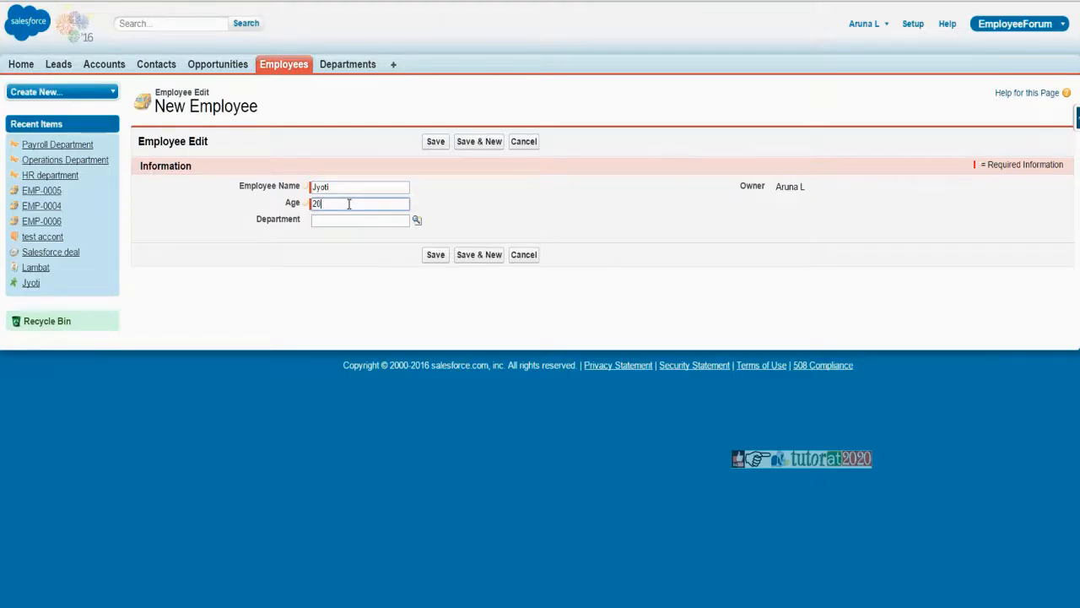
# Step: Compare the departments offered by the new employee's Department lookup with the records in the departments' All list
pyautogui.click(416, 221)
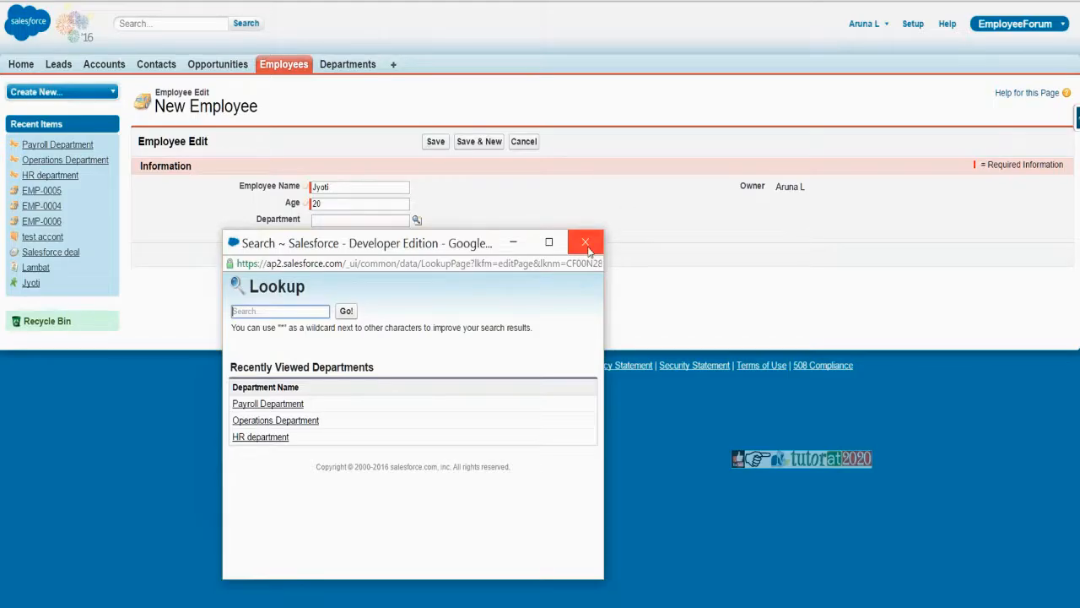
pyautogui.click(585, 242)
pyautogui.click(416, 220)
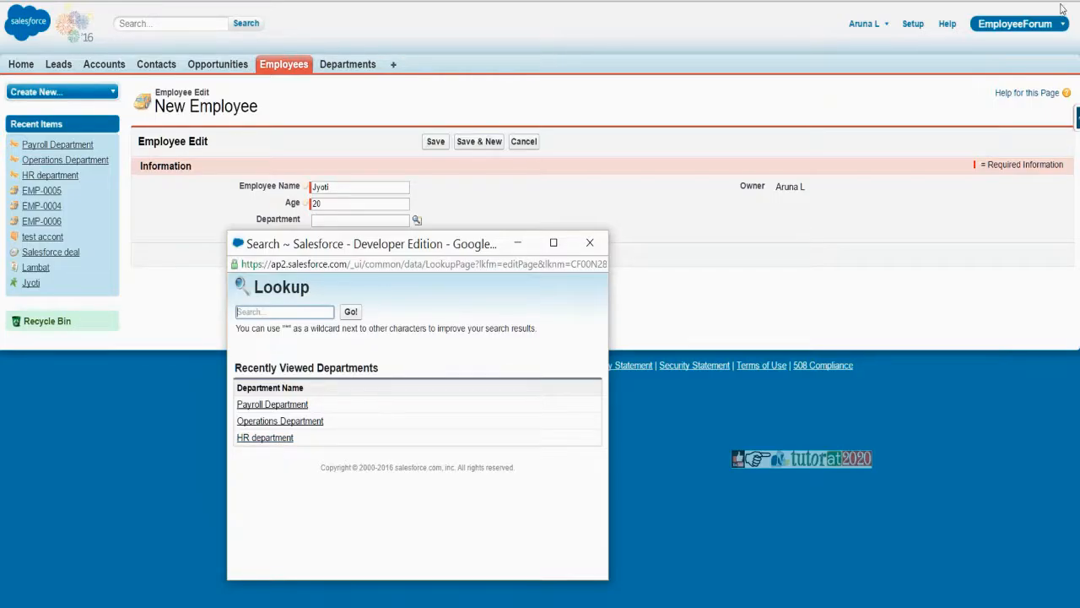
pyautogui.click(784, 303)
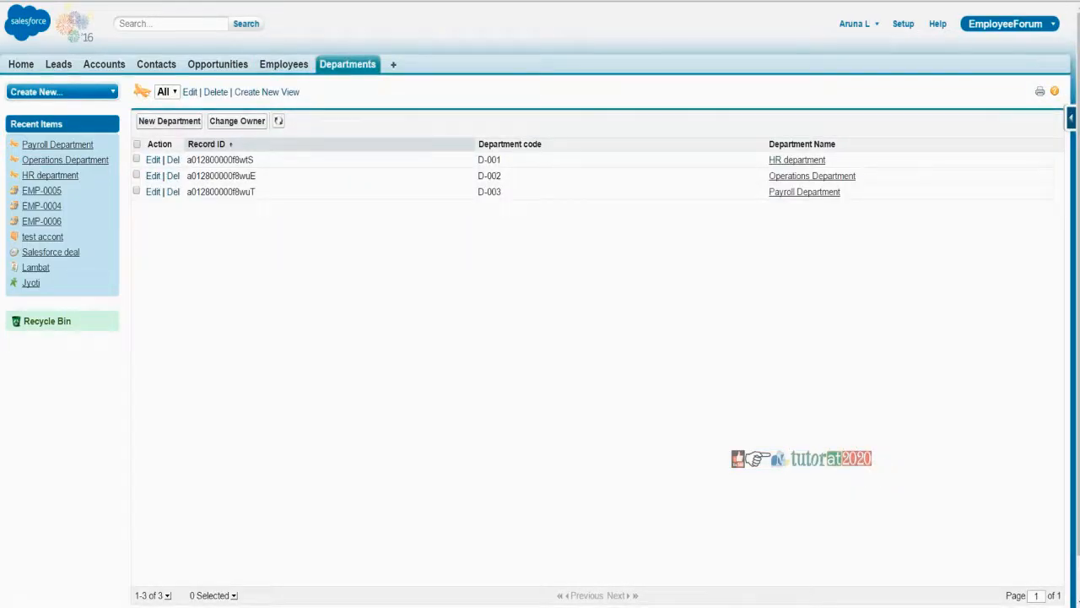
pyautogui.click(353, 67)
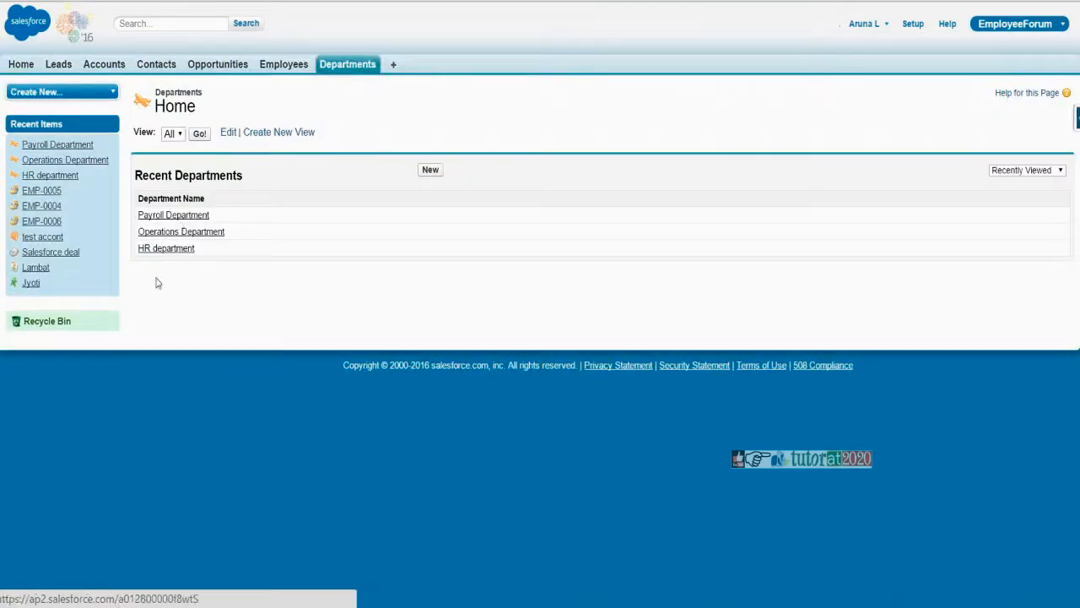
pyautogui.click(199, 135)
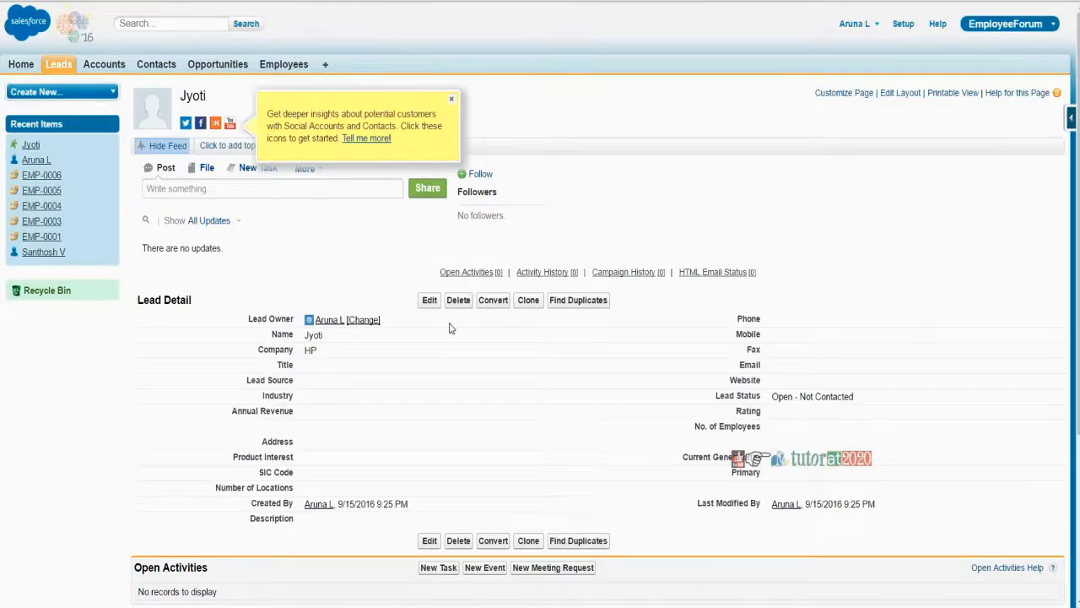
# Step: Return to the new employee record and examine its Department field and the departments offered by the lookup
pyautogui.click(429, 299)
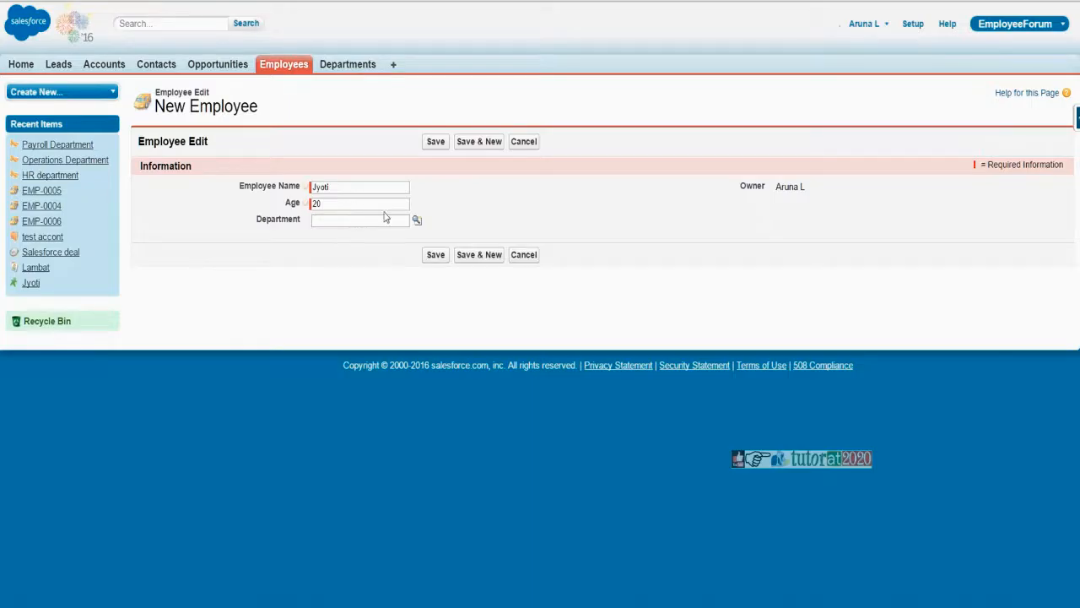
pyautogui.click(417, 221)
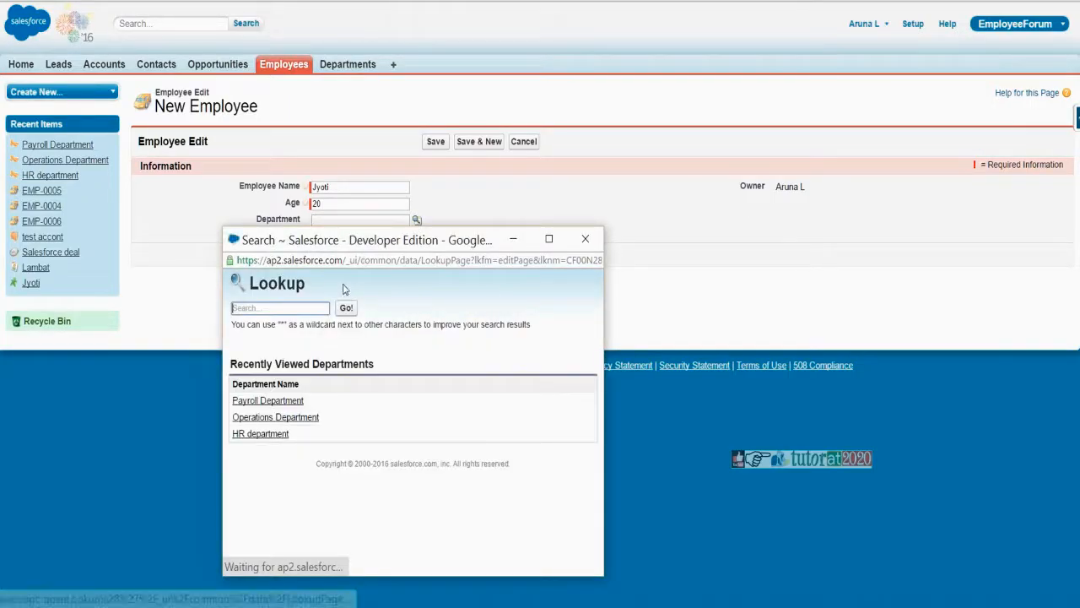
pyautogui.moveTo(334, 246); pyautogui.dragTo(328, 341)
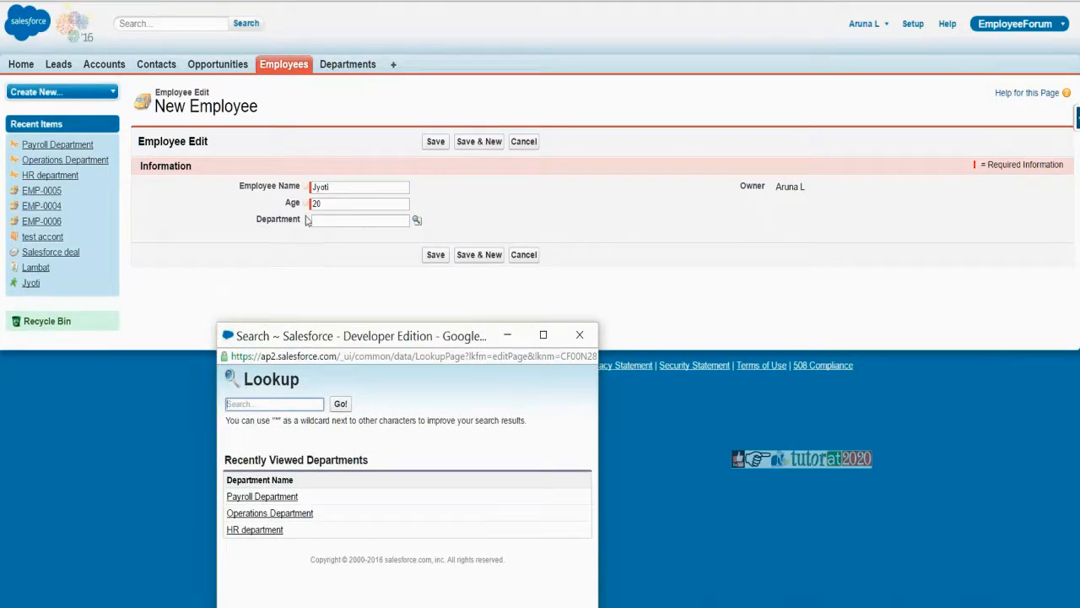
pyautogui.moveTo(307, 221); pyautogui.dragTo(246, 237)
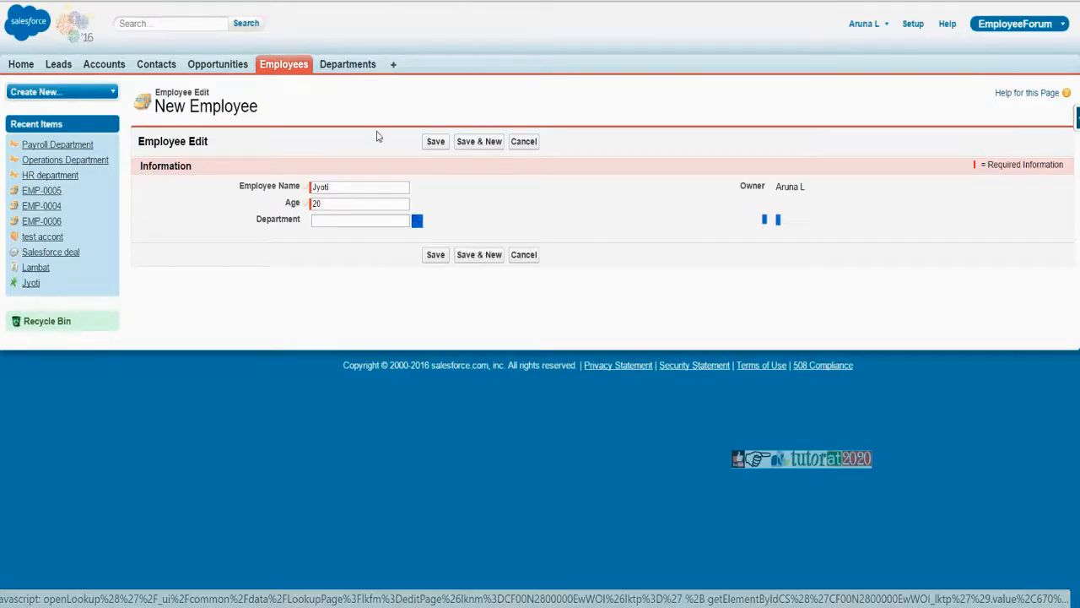
# Step: Try to save the new employee with abc as the department, and select the entered department text
pyautogui.click(344, 219)
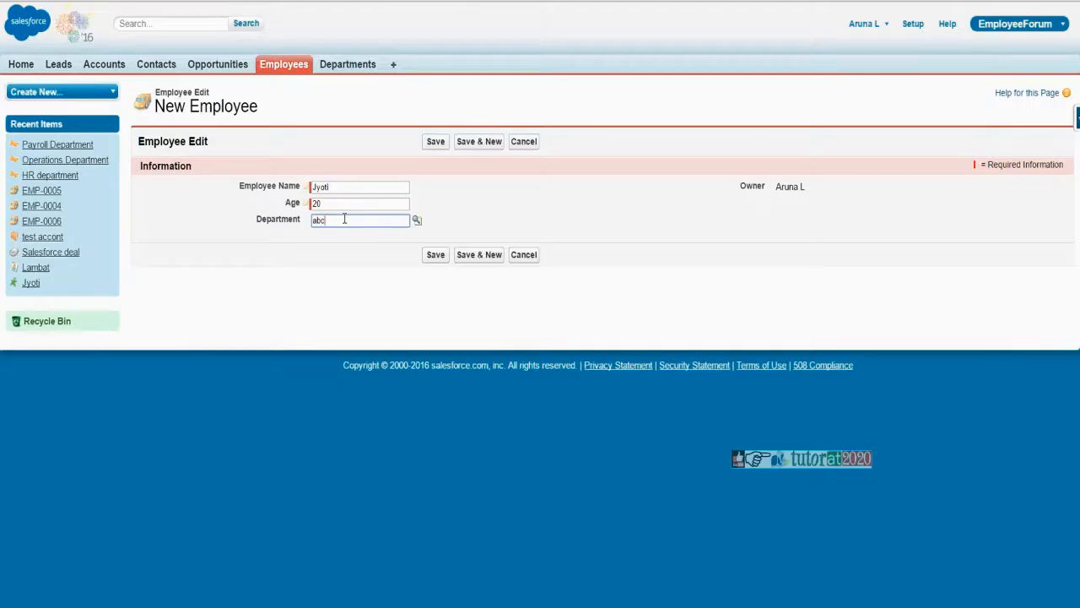
pyautogui.click(435, 141)
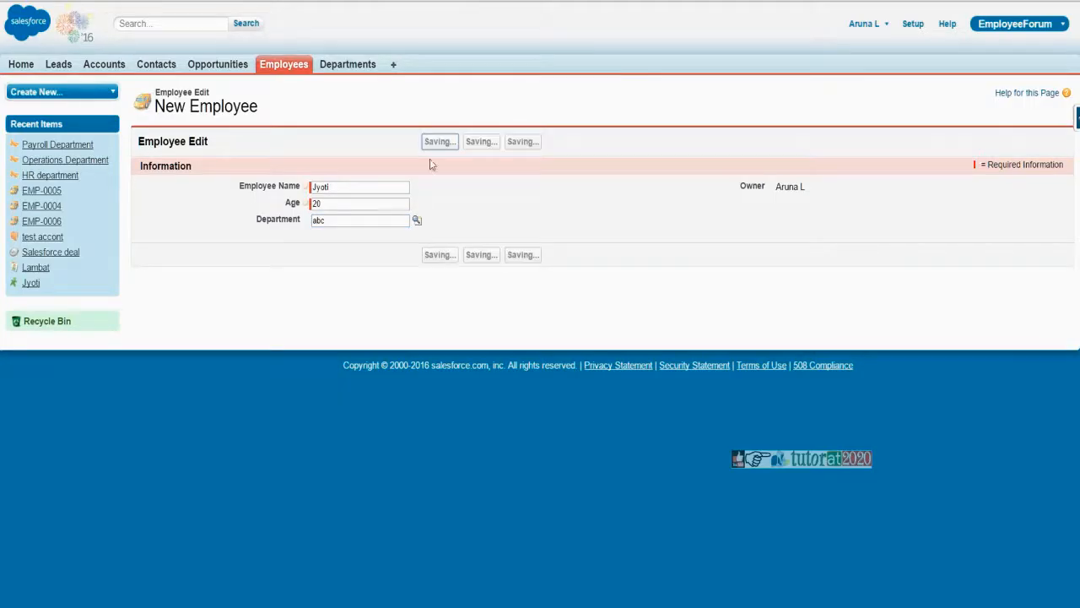
pyautogui.moveTo(337, 245); pyautogui.dragTo(315, 245)
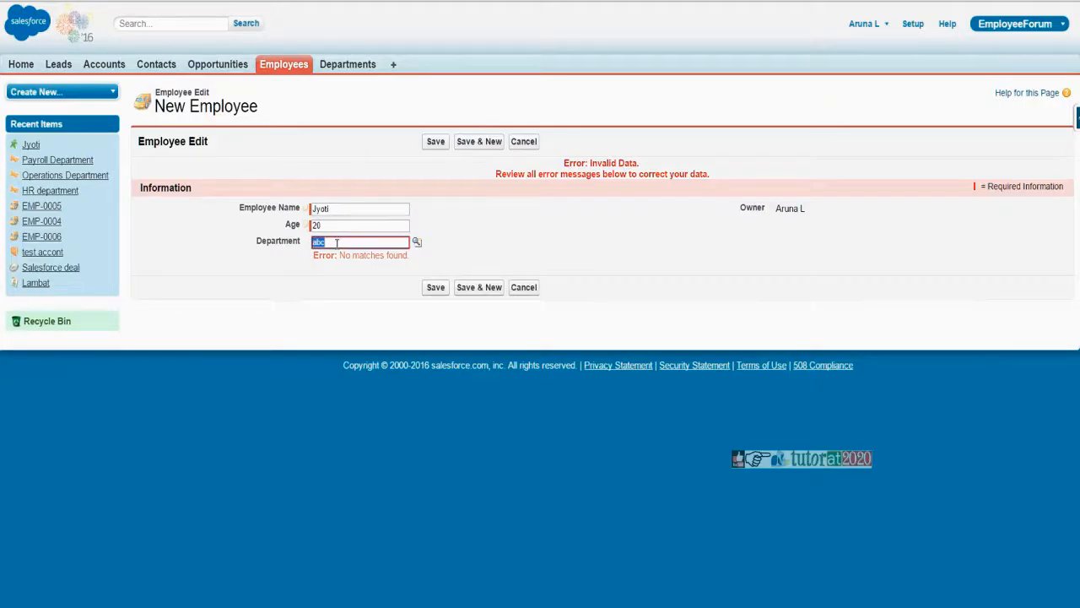
# Step: Try to save the new employee with abxcvnb as the department
pyautogui.write('abxcvnb')
pyautogui.click(440, 141)
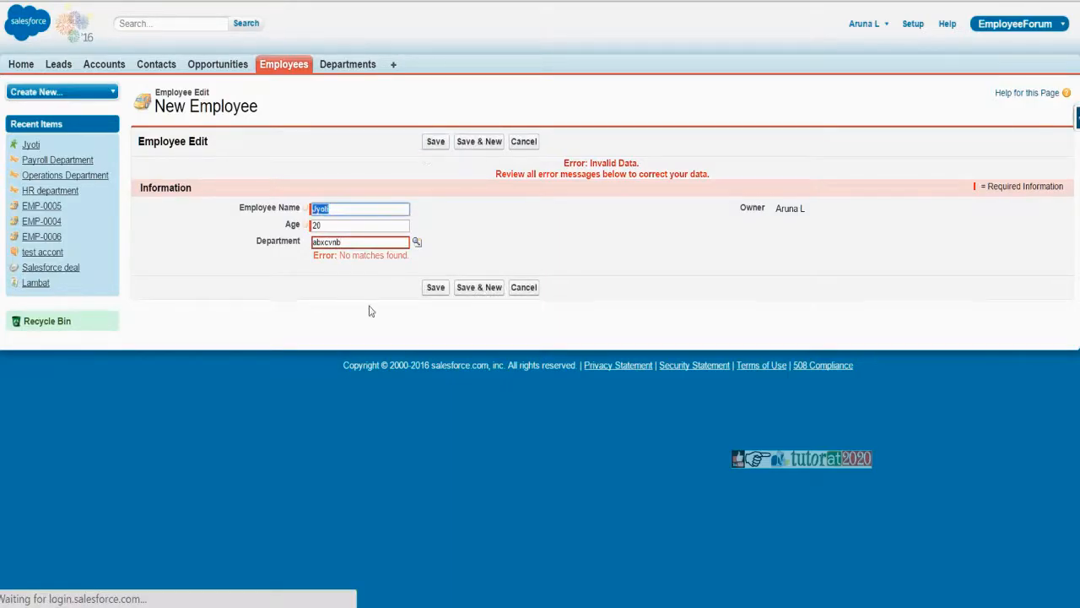
pyautogui.moveTo(340, 256); pyautogui.dragTo(407, 260)
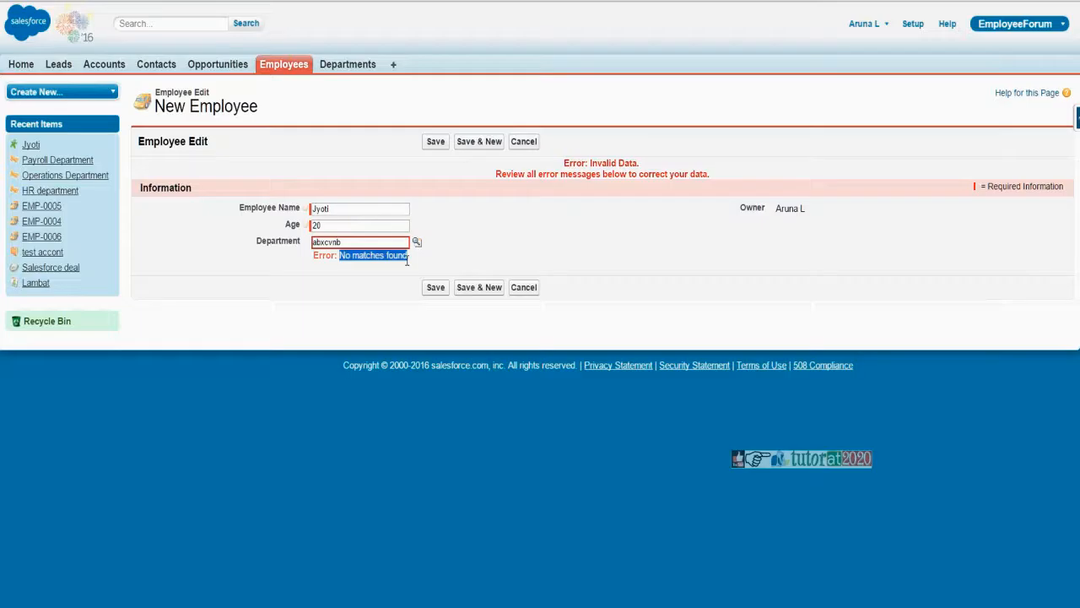
# Step: Search the Department lookup for abxcvnb, check the recent departments on the Departments home page, and return to the new employee record
pyautogui.moveTo(344, 242); pyautogui.dragTo(308, 247)
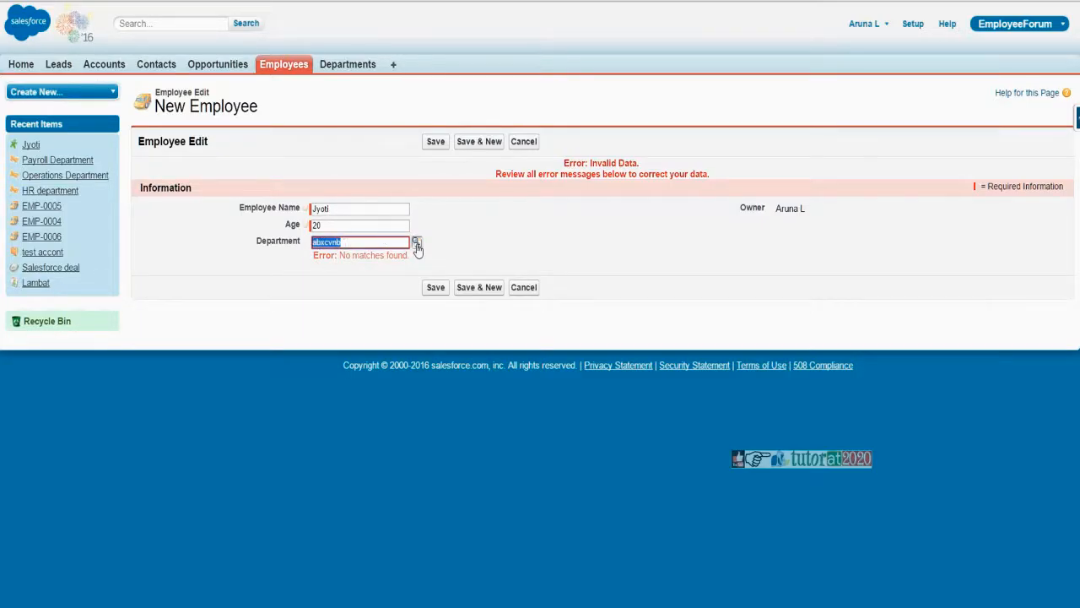
pyautogui.click(416, 242)
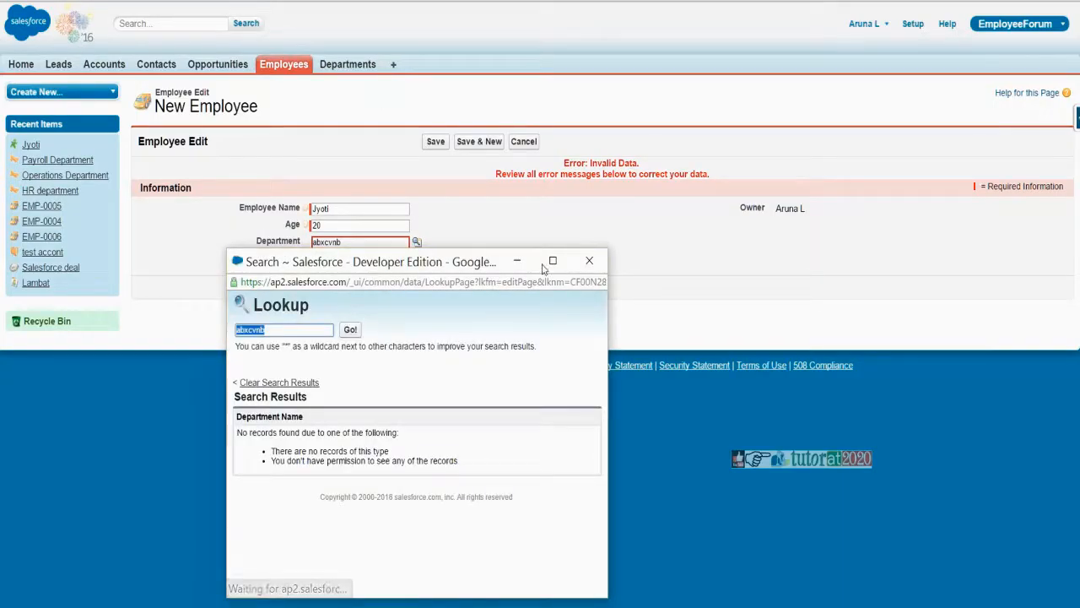
pyautogui.click(590, 260)
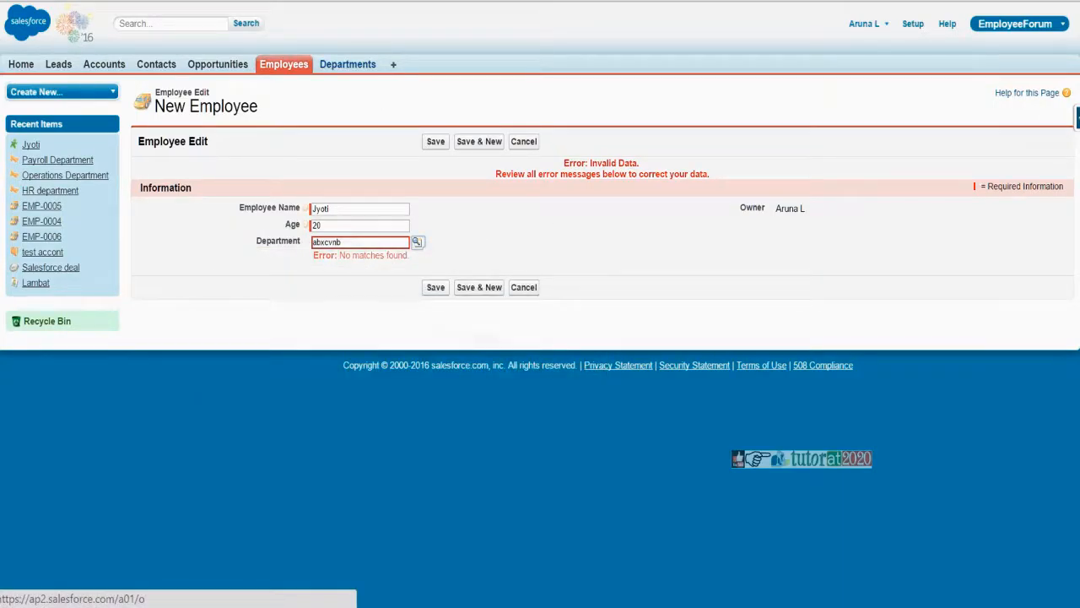
pyautogui.click(347, 64)
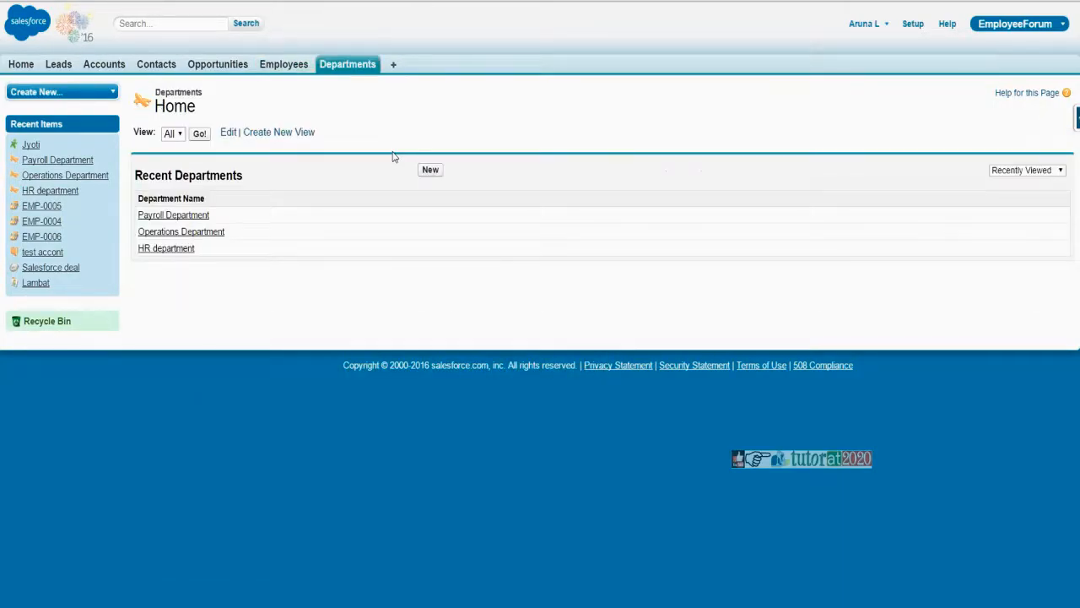
pyautogui.hotkey('alt', 'Left')
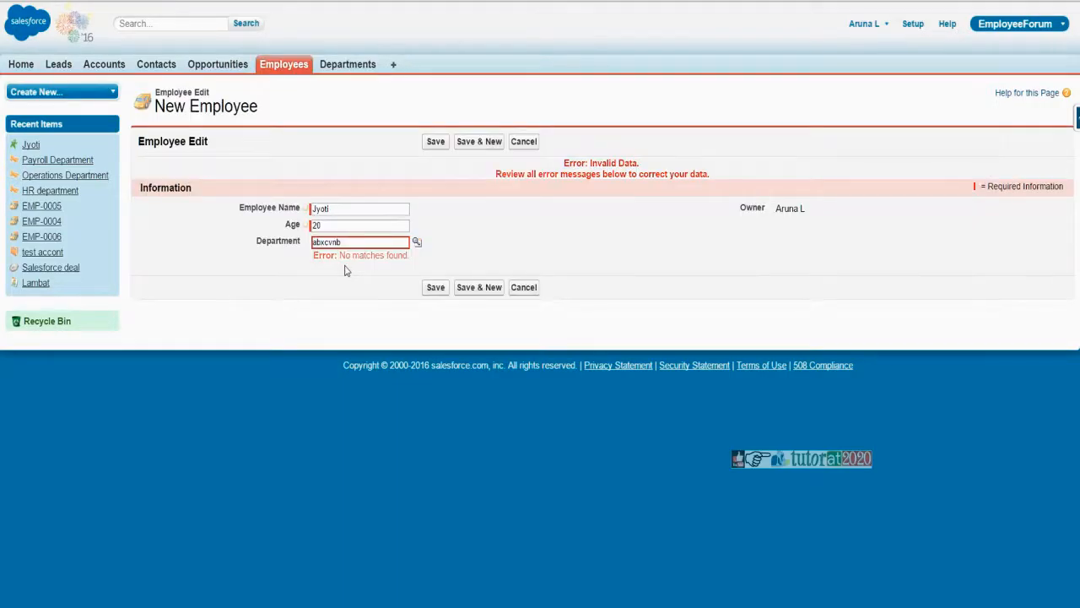
# Step: Search the employee's Department lookup for payroll and compare it with the recent departments list
pyautogui.moveTo(350, 242); pyautogui.dragTo(288, 250)
pyautogui.write('payroll')
pyautogui.click(417, 243)
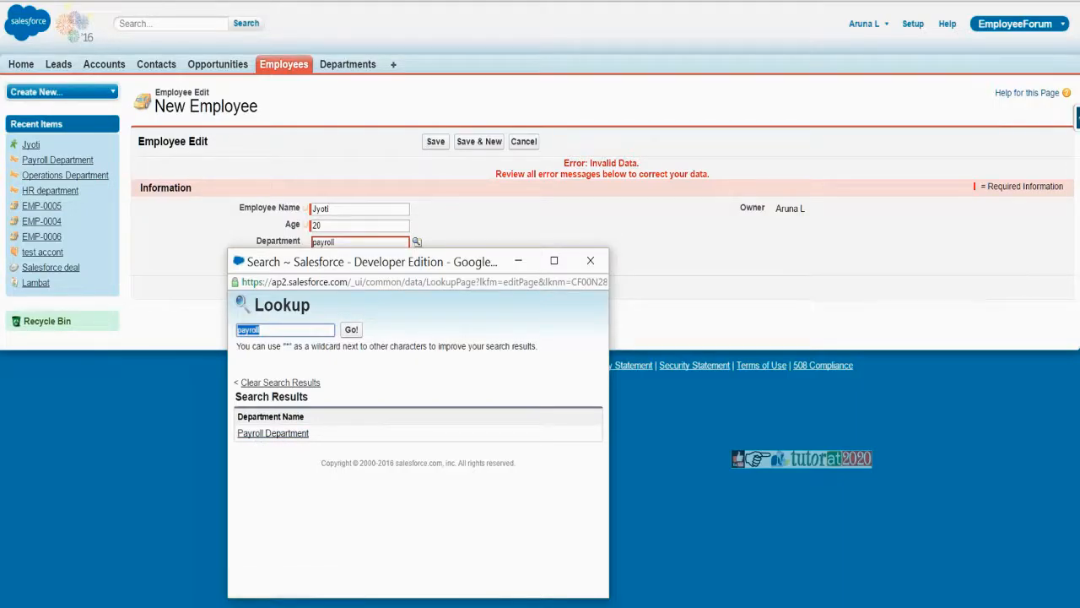
pyautogui.click(424, 2)
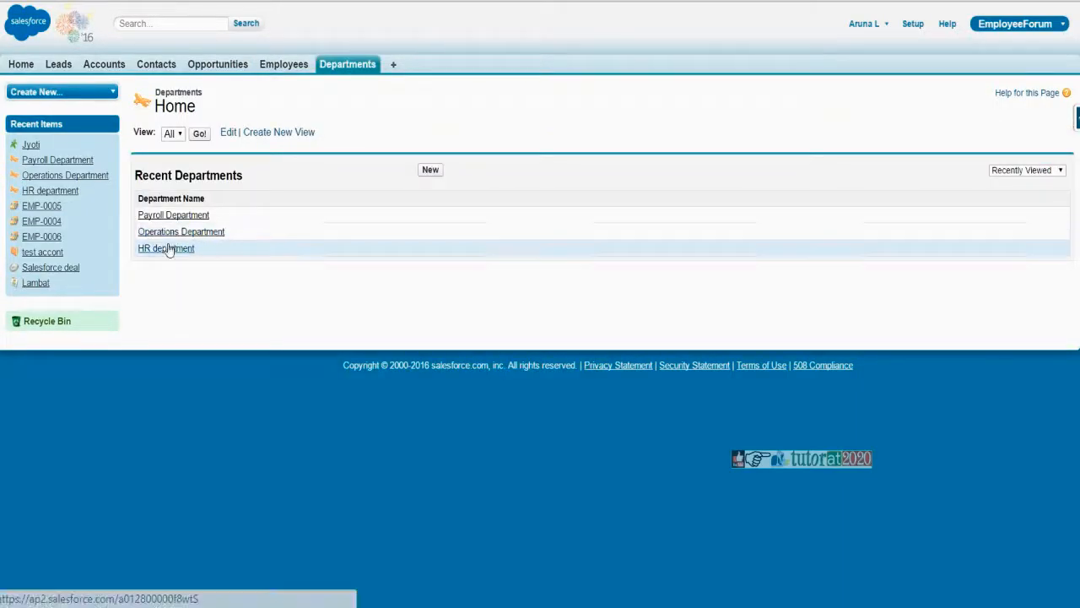
pyautogui.click(278, 2)
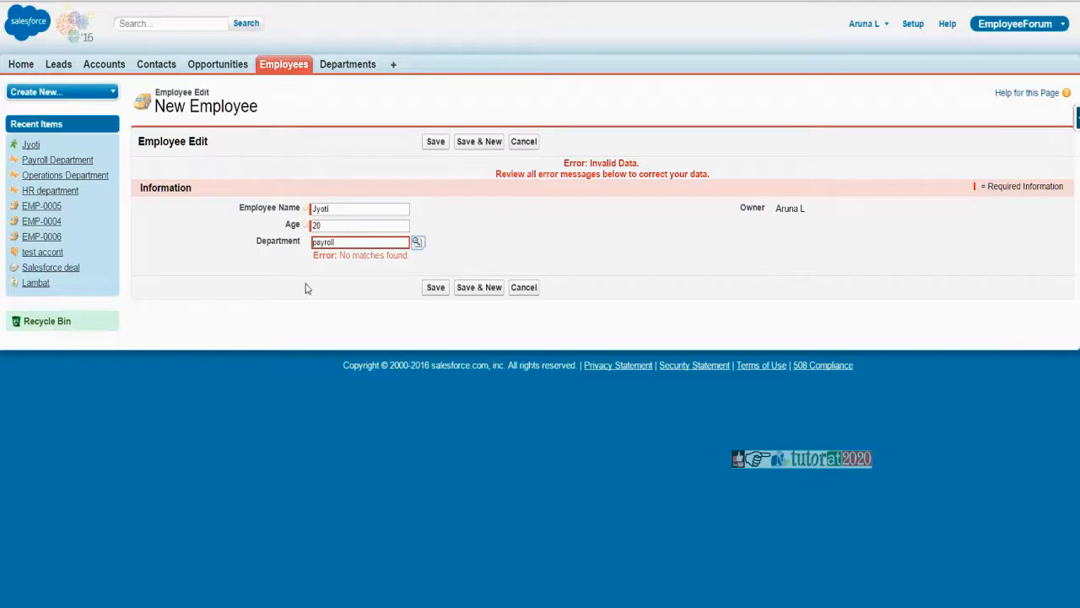
# Step: Clear the department text, choose Payroll Department from the lookup, and save the new employee
pyautogui.doubleClick(341, 243)
pyautogui.press('BackSpace')
pyautogui.click(416, 242)
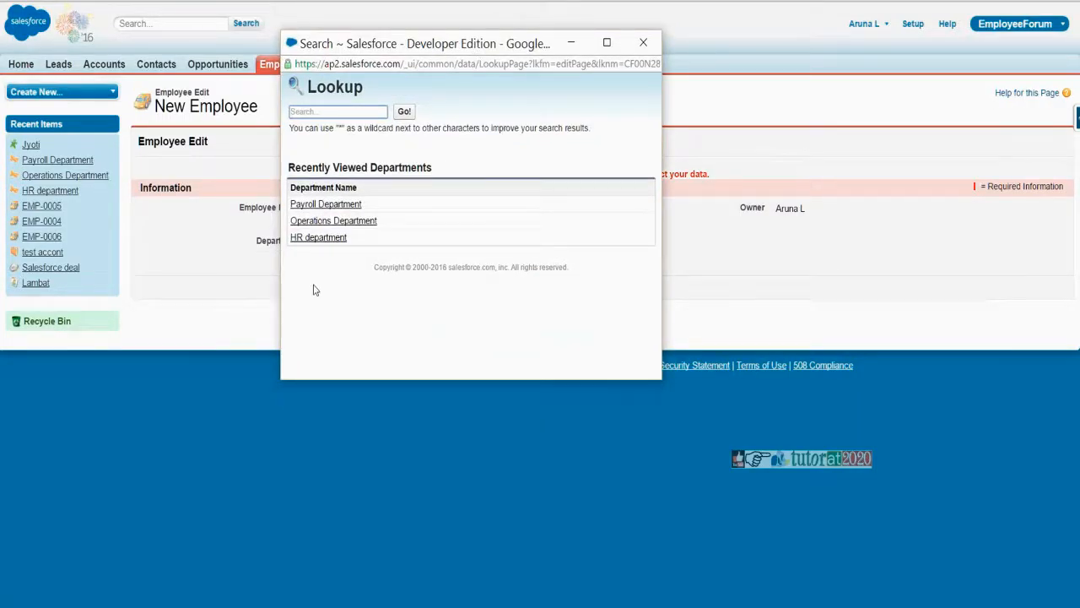
pyautogui.click(326, 205)
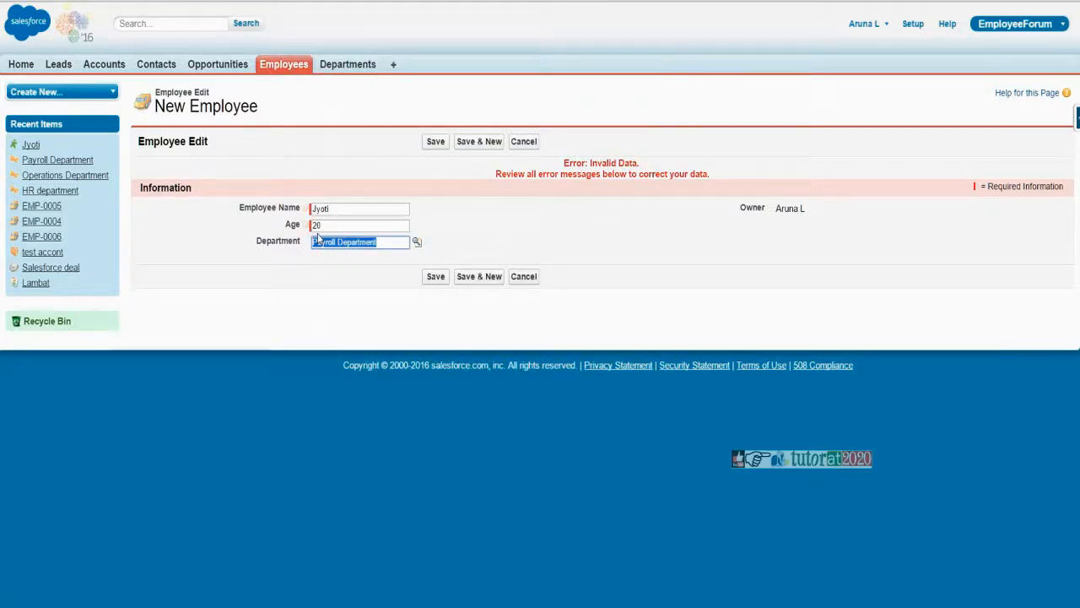
pyautogui.click(429, 280)
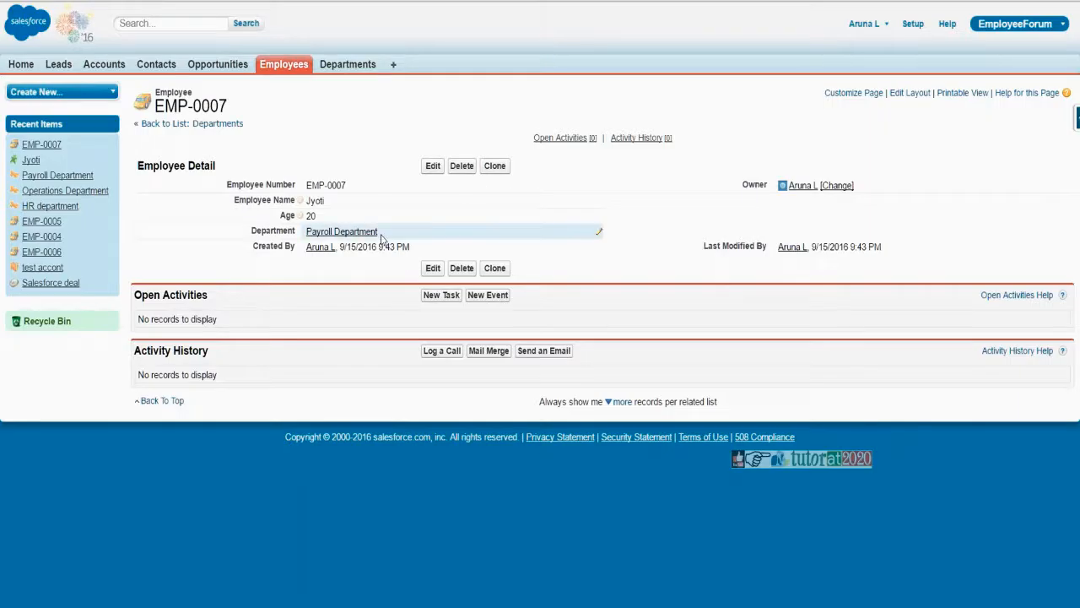
# Step: Open the Payroll Department record from the saved employee's Department field and examine its department name
pyautogui.moveTo(333, 238)
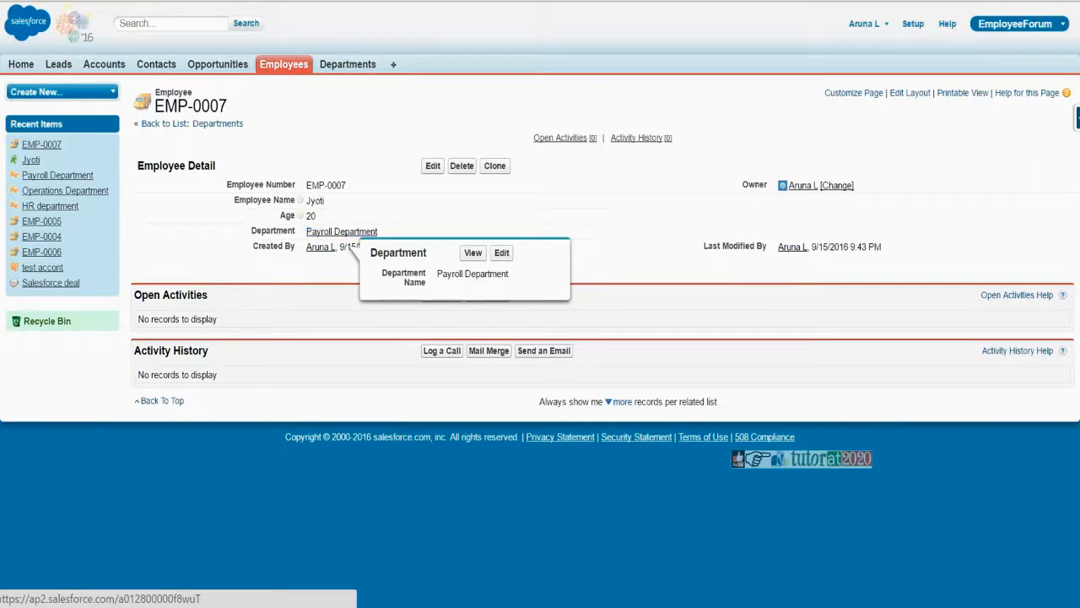
pyautogui.click(337, 233)
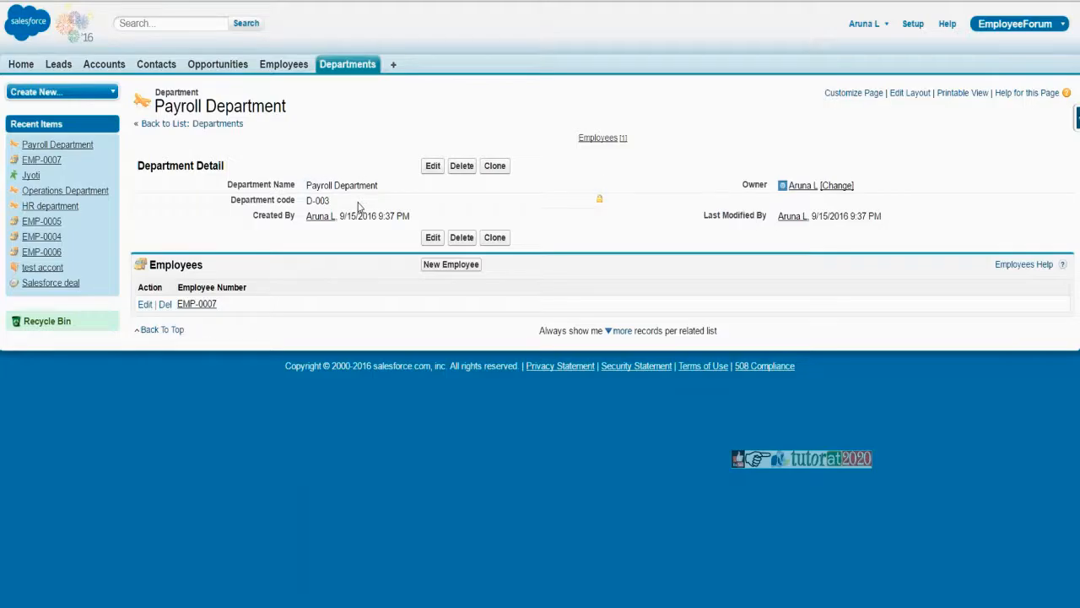
pyautogui.doubleClick(378, 186)
pyautogui.moveTo(384, 189); pyautogui.dragTo(302, 188)
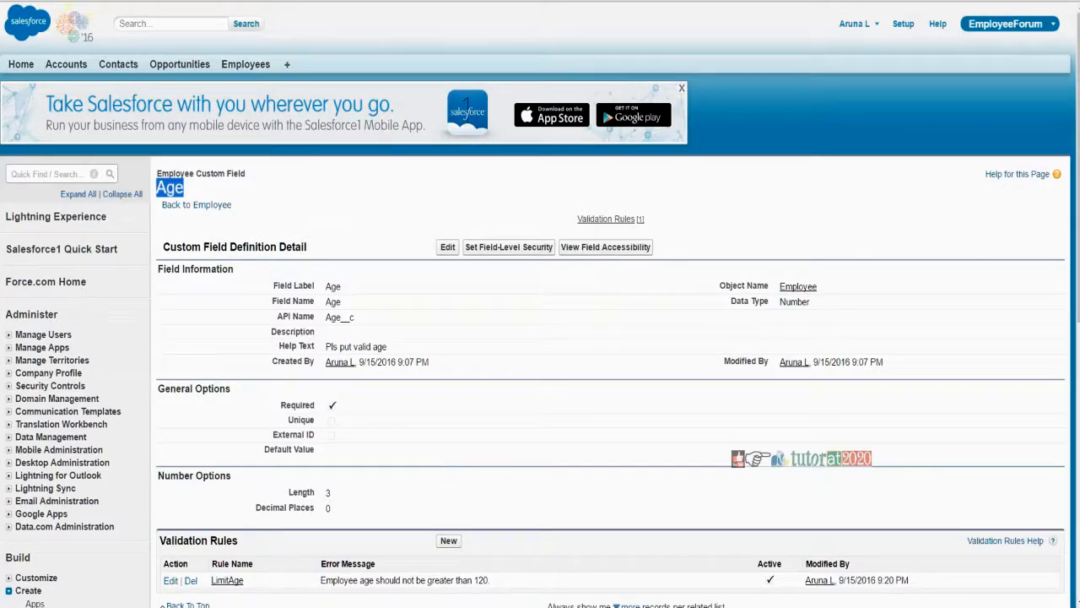
# Step: Go back from the Age field to the Employee object definition and examine the Employee Name and Department fields' API names
pyautogui.scroll(-3, 165, 267)
pyautogui.scroll(3, 174, 244)
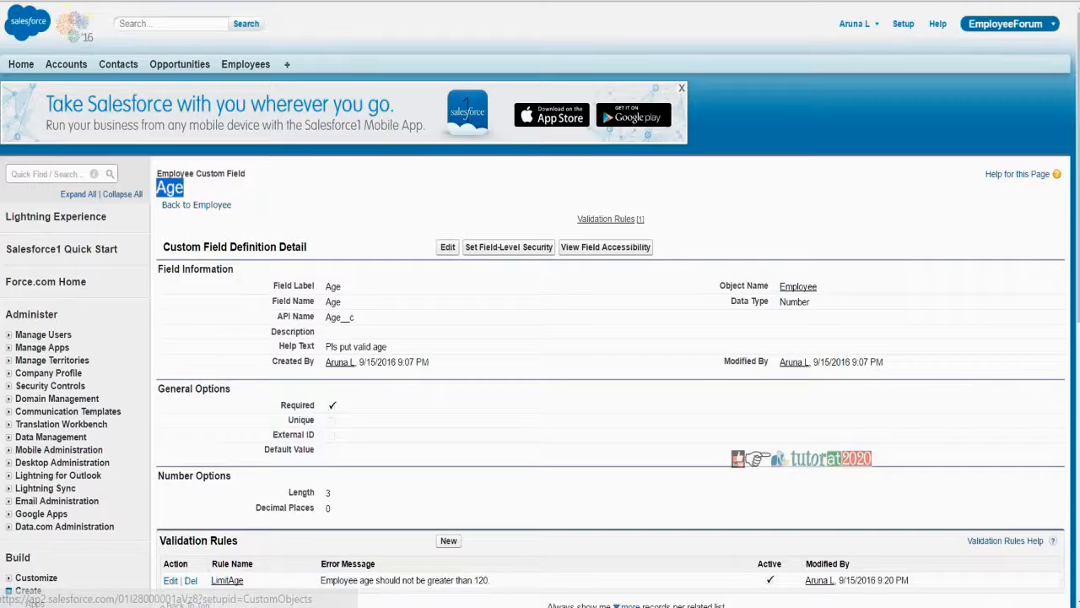
pyautogui.click(196, 204)
pyautogui.scroll(-6, 387, 162)
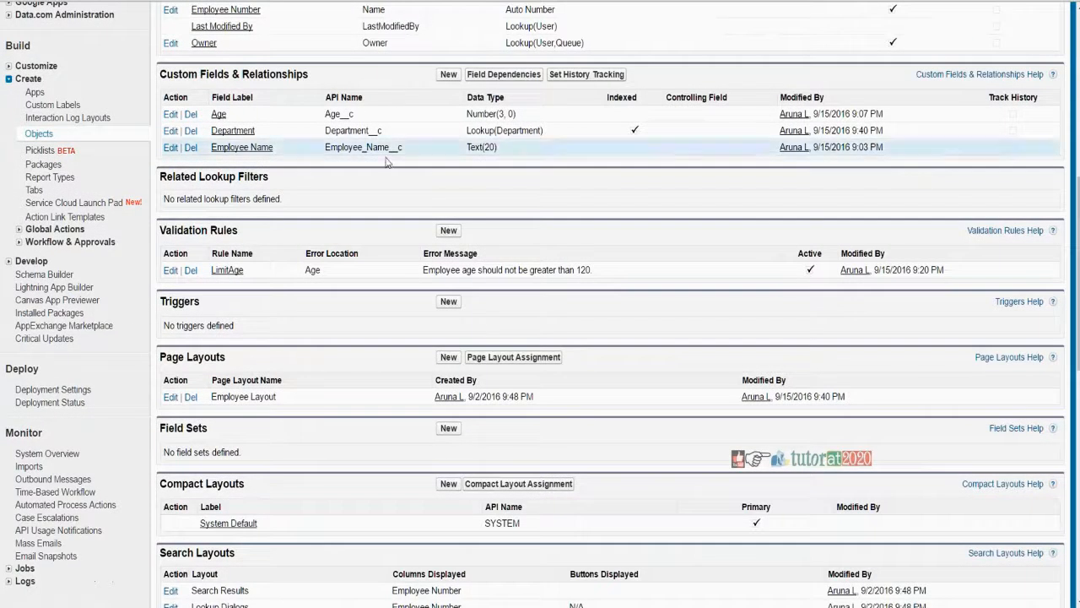
pyautogui.moveTo(413, 148); pyautogui.dragTo(323, 149)
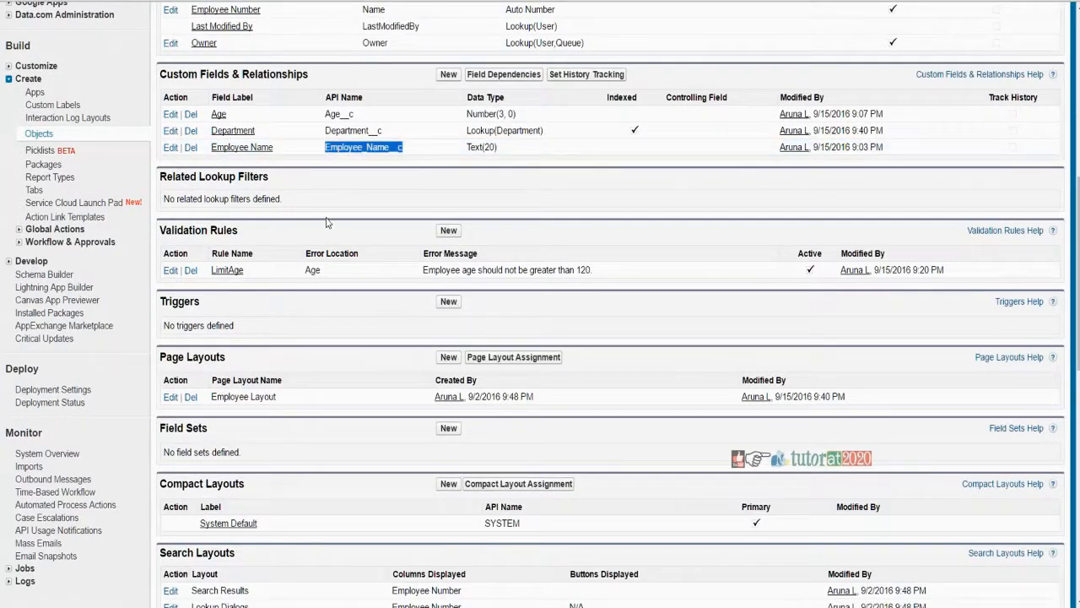
pyautogui.moveTo(390, 131); pyautogui.dragTo(324, 131)
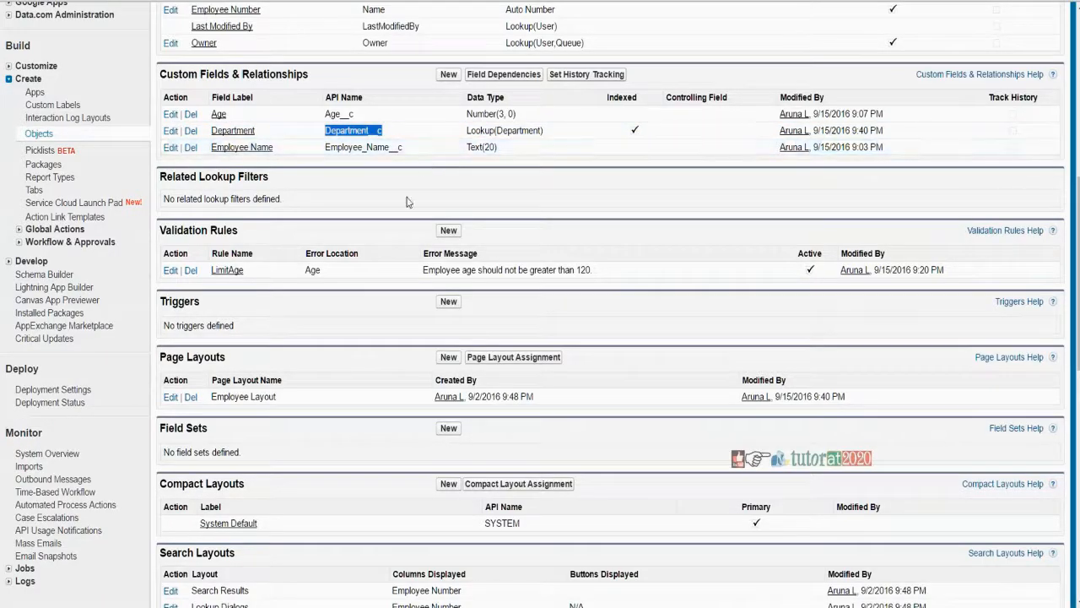
# Step: Examine the data type of the Department custom field and the object it refers to
pyautogui.scroll(2, 406, 201)
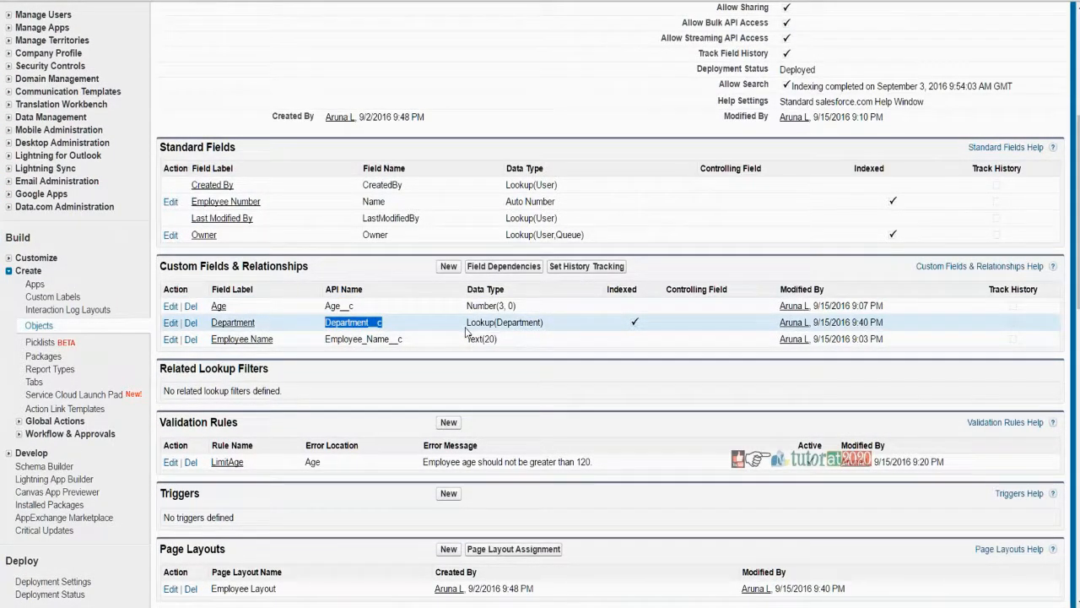
pyautogui.moveTo(466, 322); pyautogui.dragTo(543, 322)
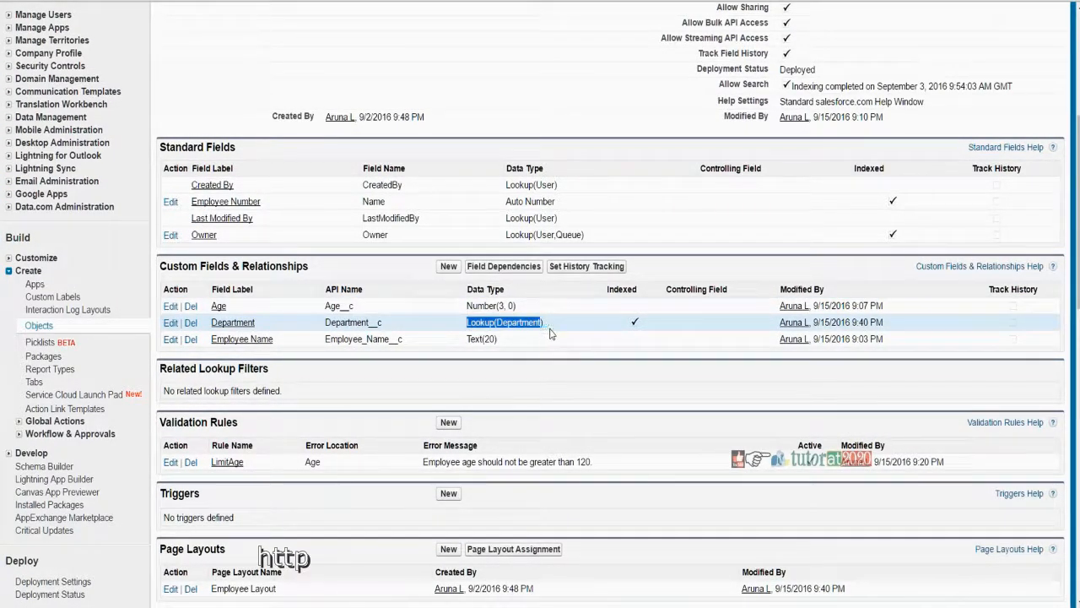
pyautogui.click(532, 327)
pyautogui.doubleClick(521, 325)
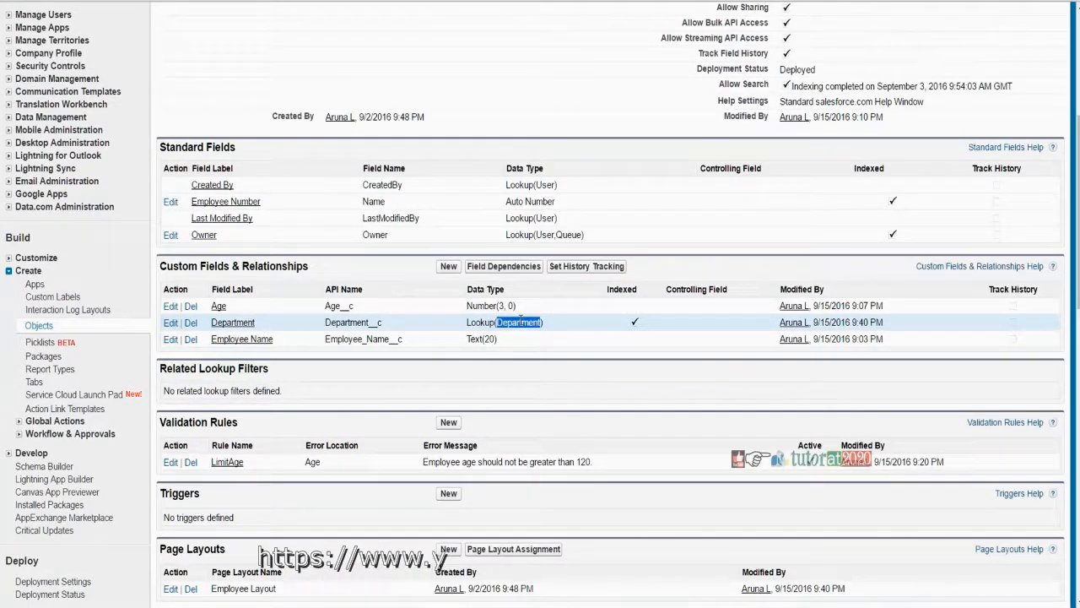
pyautogui.scroll(2, 521, 319)
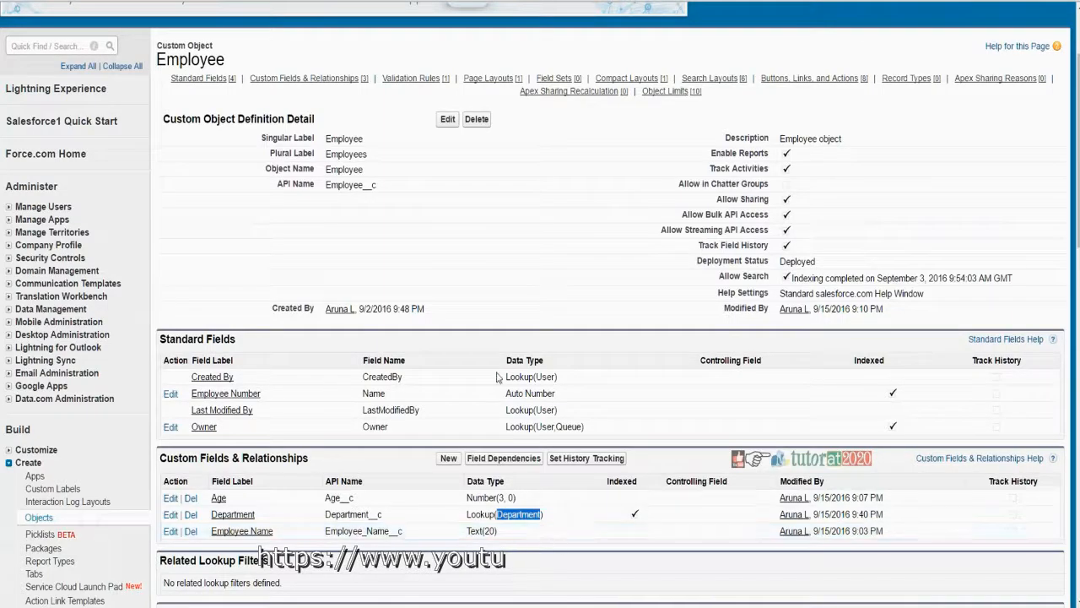
pyautogui.scroll(2, 304, 21)
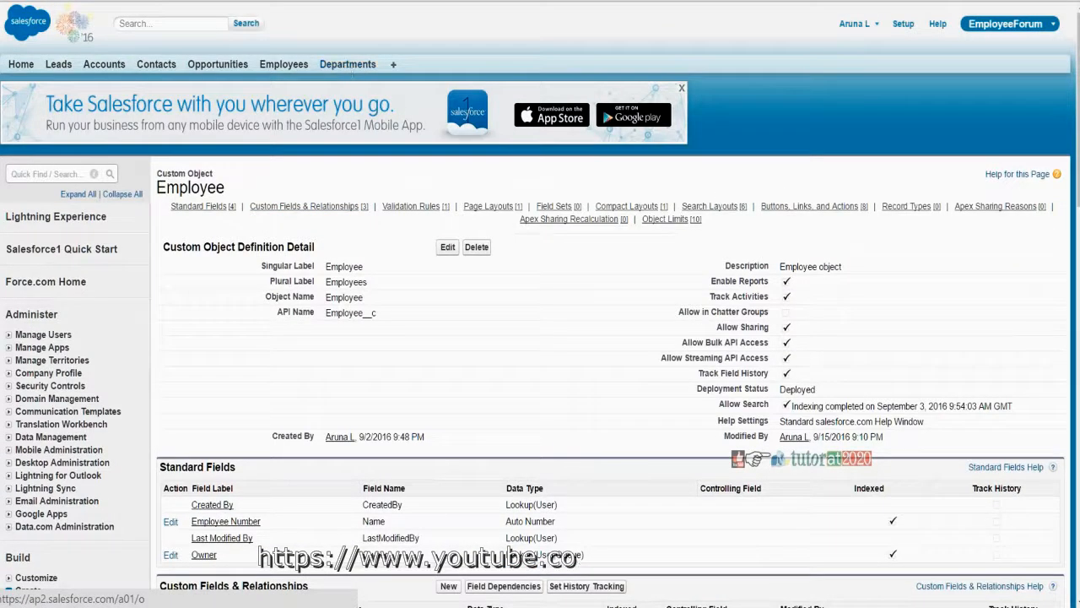
# Step: Recheck the Department field's lookup data type and review the Employee object's singular and plural labels
pyautogui.scroll(-7, 400, 275)
pyautogui.scroll(3, 400, 261)
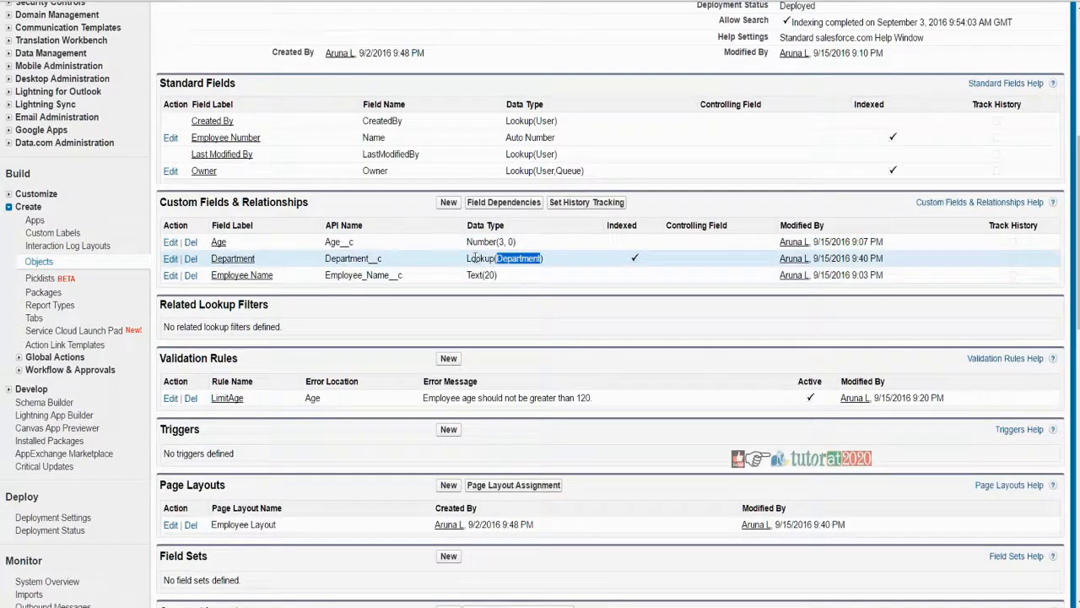
pyautogui.moveTo(469, 258); pyautogui.dragTo(562, 256)
pyautogui.tripleClick(534, 257)
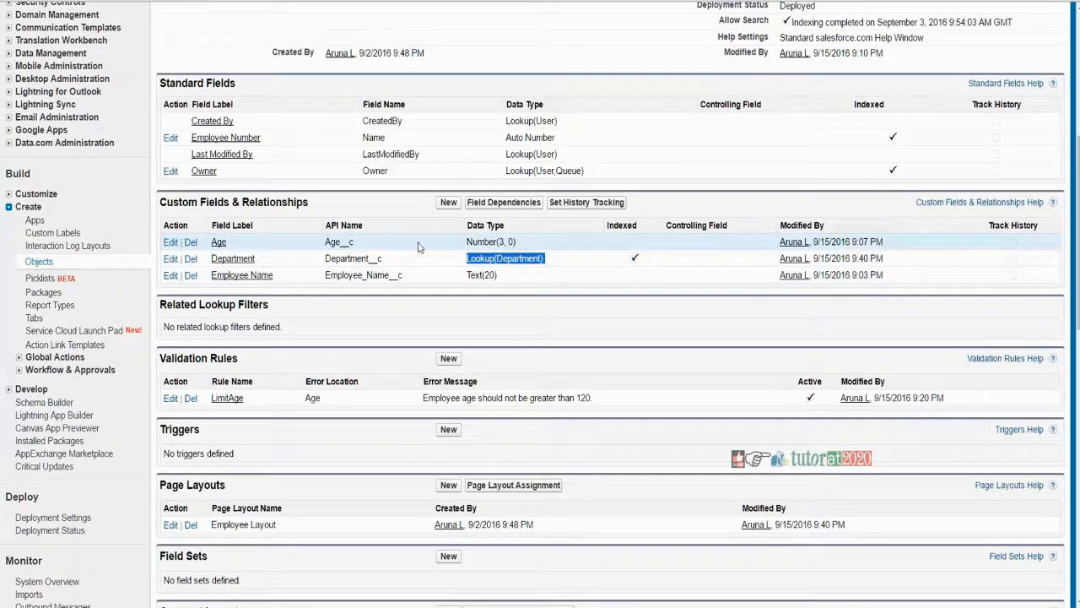
pyautogui.scroll(4, 431, 292)
pyautogui.moveTo(365, 219); pyautogui.dragTo(276, 202)
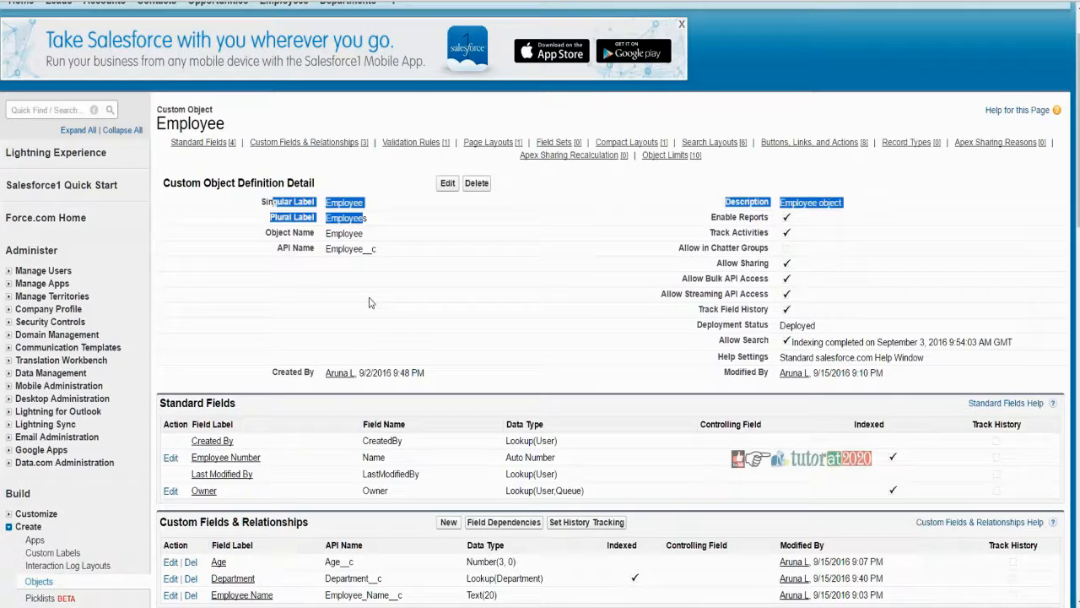